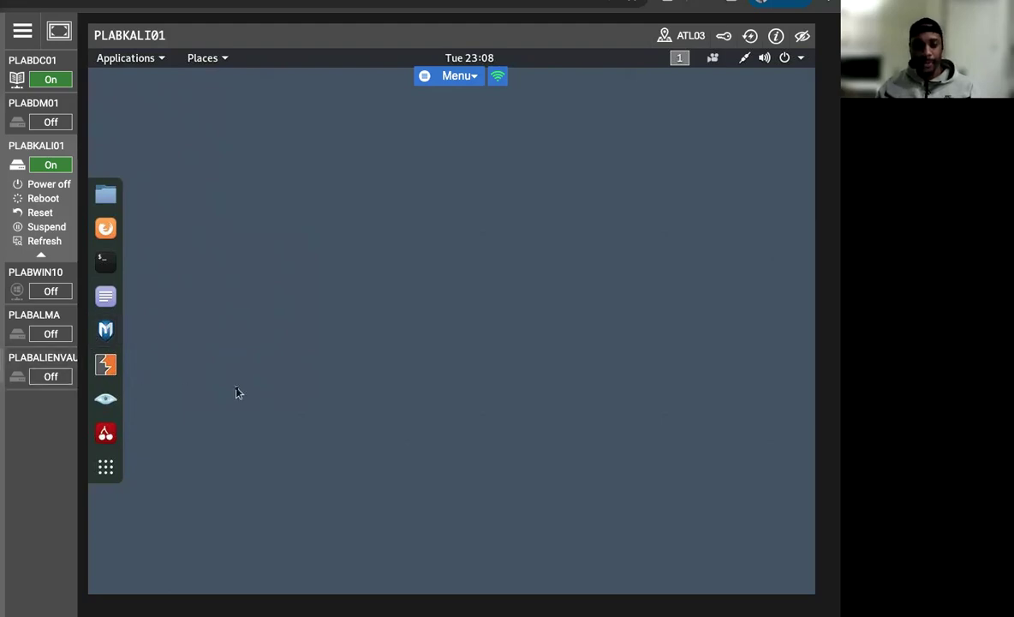
Open a terminal and start a packet capture on interface eth0 with "tcpdump -i eth0"
{"action": "left_click", "coordinate": [106, 260]}
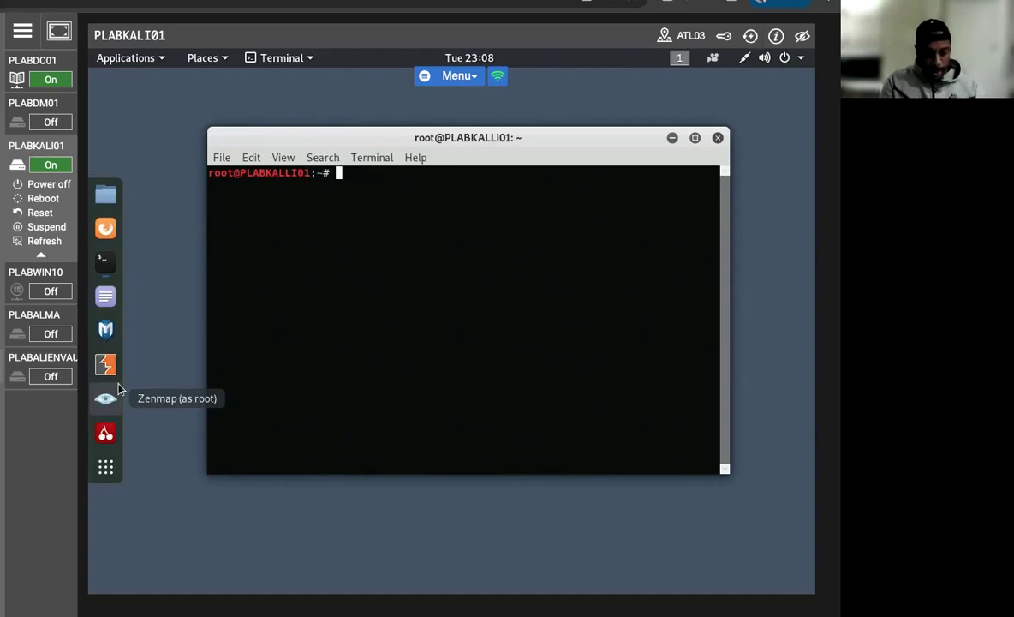
{"action": "type", "text": "tcpdump"}
{"action": "mouse_move", "coordinate": [61, 330]}
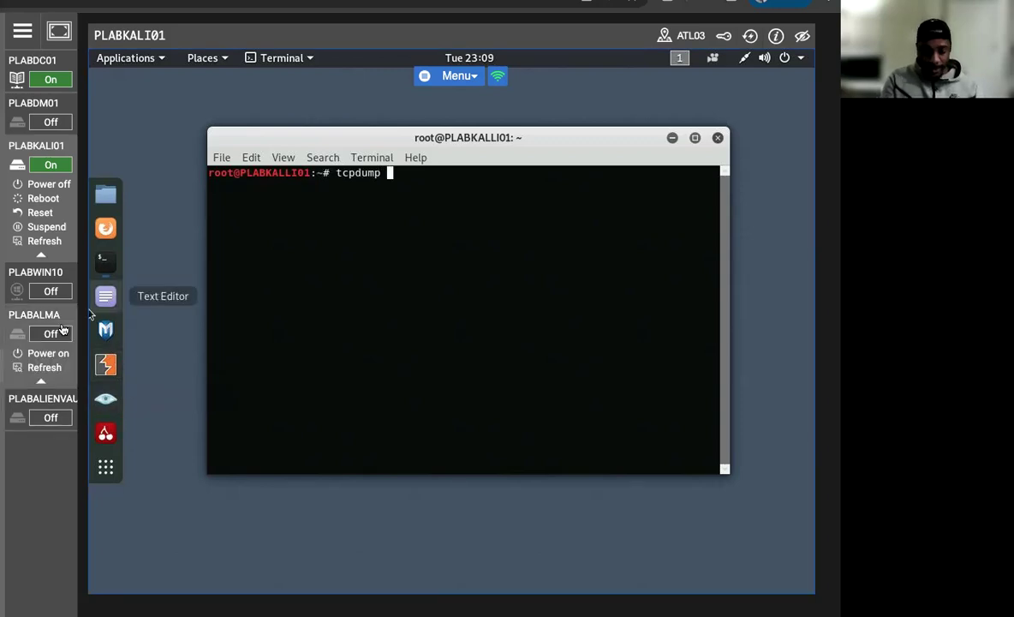
{"action": "type", "text": "-i e"}
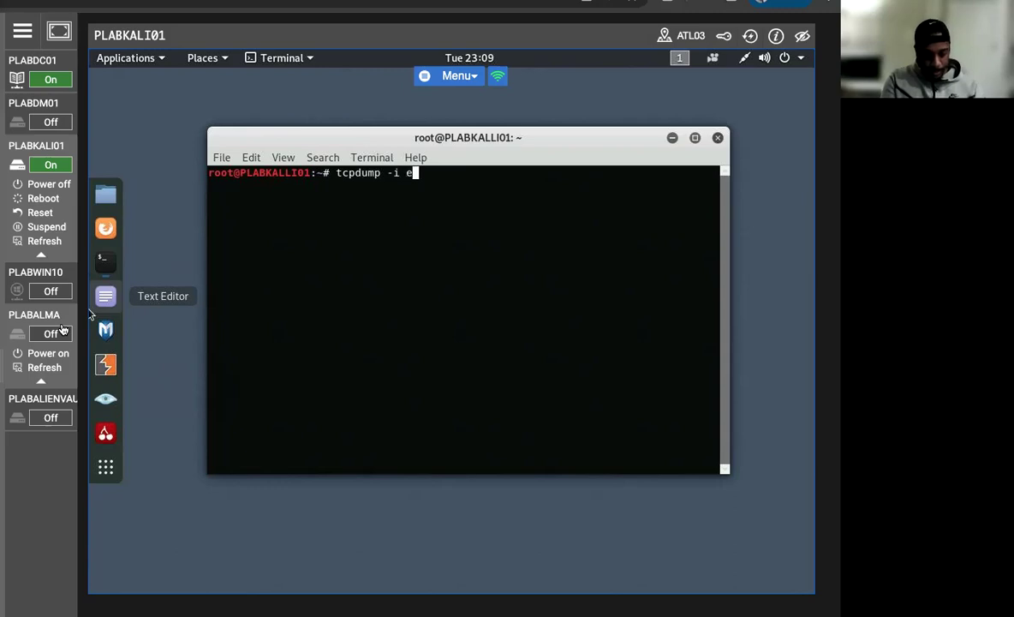
{"action": "type", "text": "th0"}
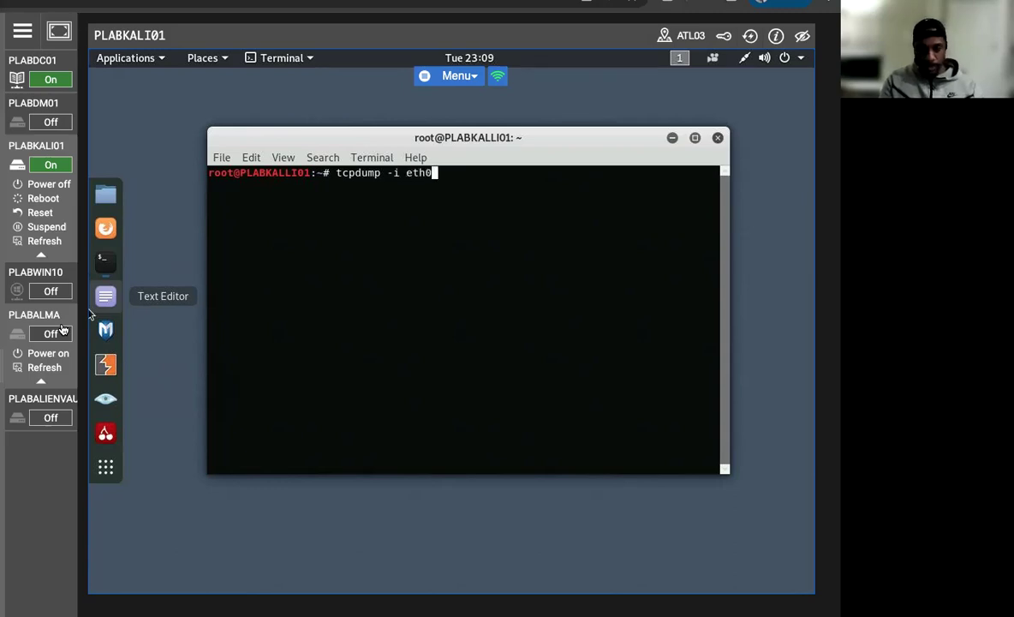
{"action": "key", "text": "Return"}
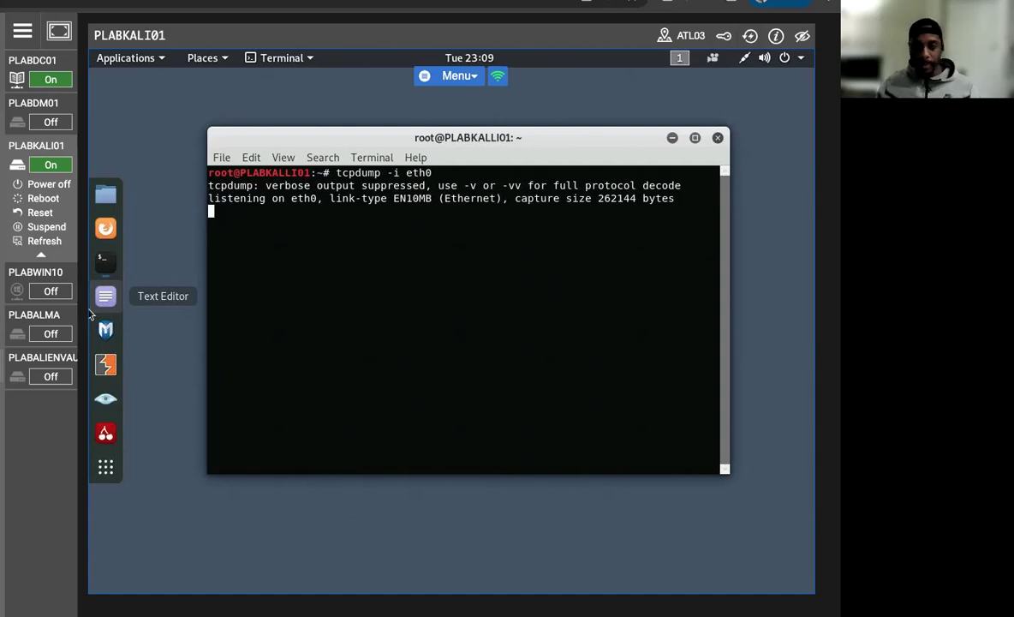
Stop the running eth0 capture and clear the terminal screen
{"action": "type", "text": "c"}
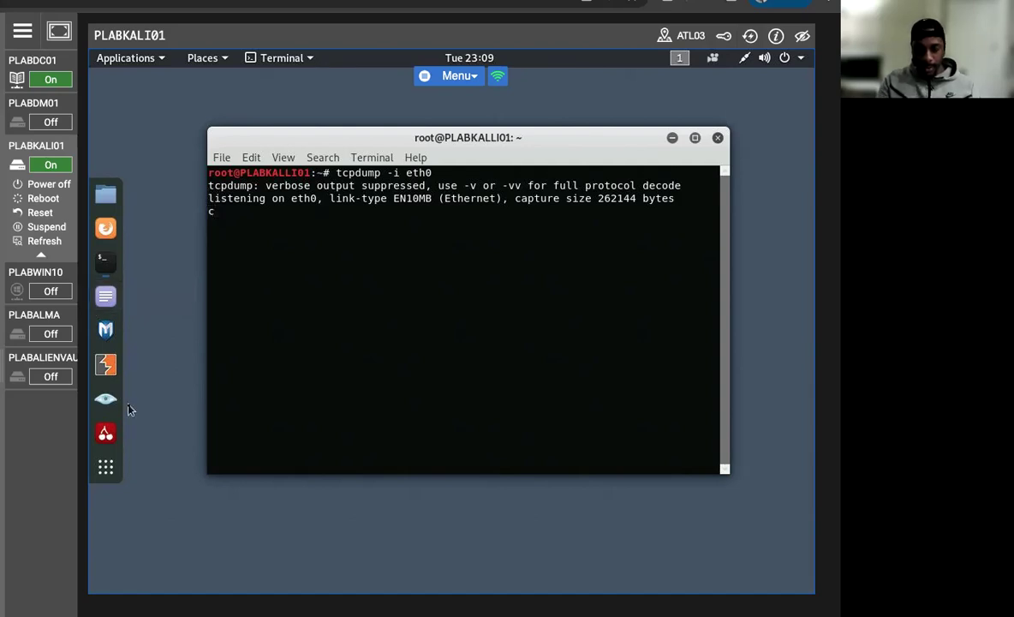
{"action": "key", "text": "ctrl+c"}
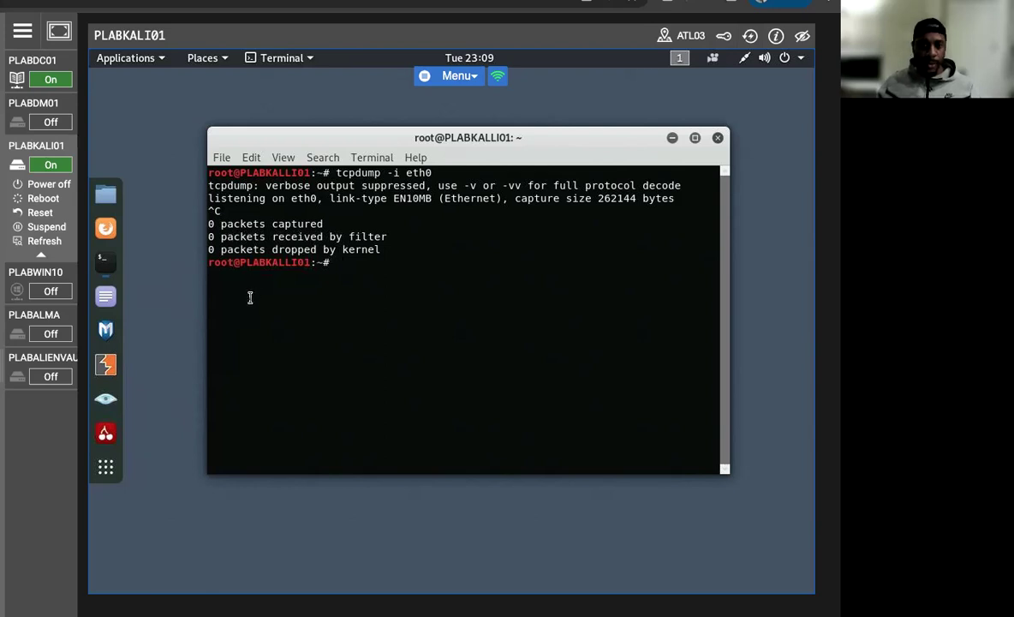
{"action": "type", "text": "clear"}
{"action": "key", "text": "Return"}
Start a capture limited to 10 packets on eth0 with "tcpdump -c 10 -i eth0"
{"action": "type", "text": "tcpdumo"}
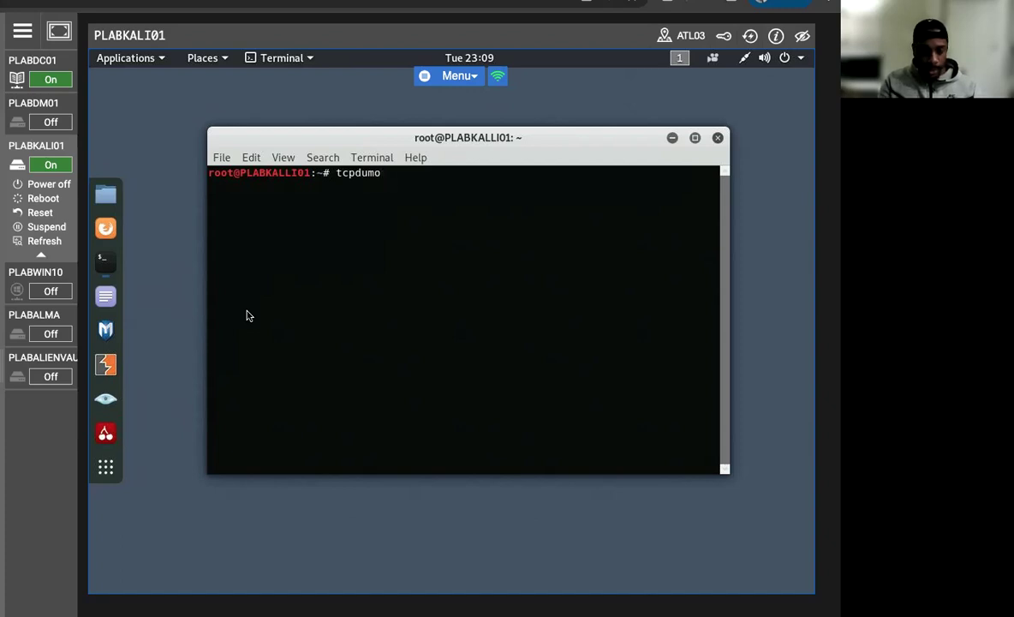
{"action": "key", "text": "BackSpace"}
{"action": "key", "text": "BackSpace"}
{"action": "type", "text": "mp"}
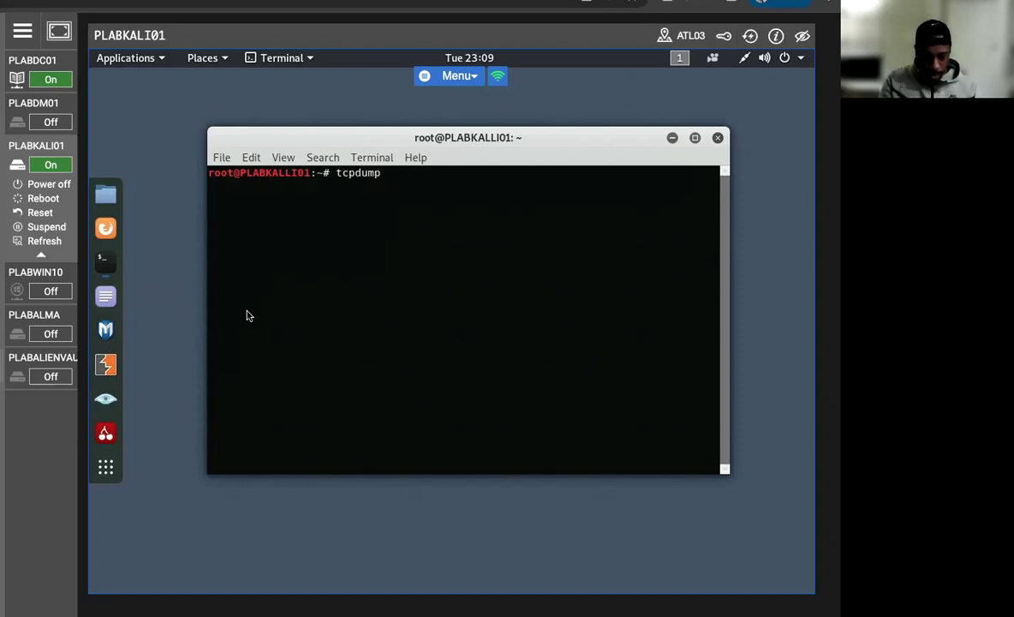
{"action": "type", "text": " -c"}
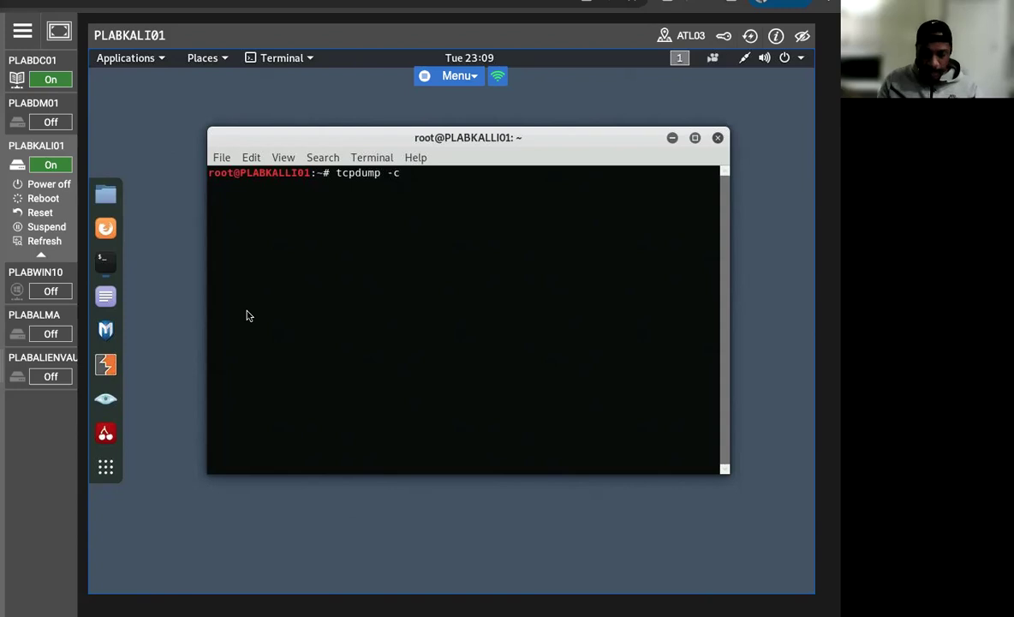
{"action": "type", "text": " 10 -i "}
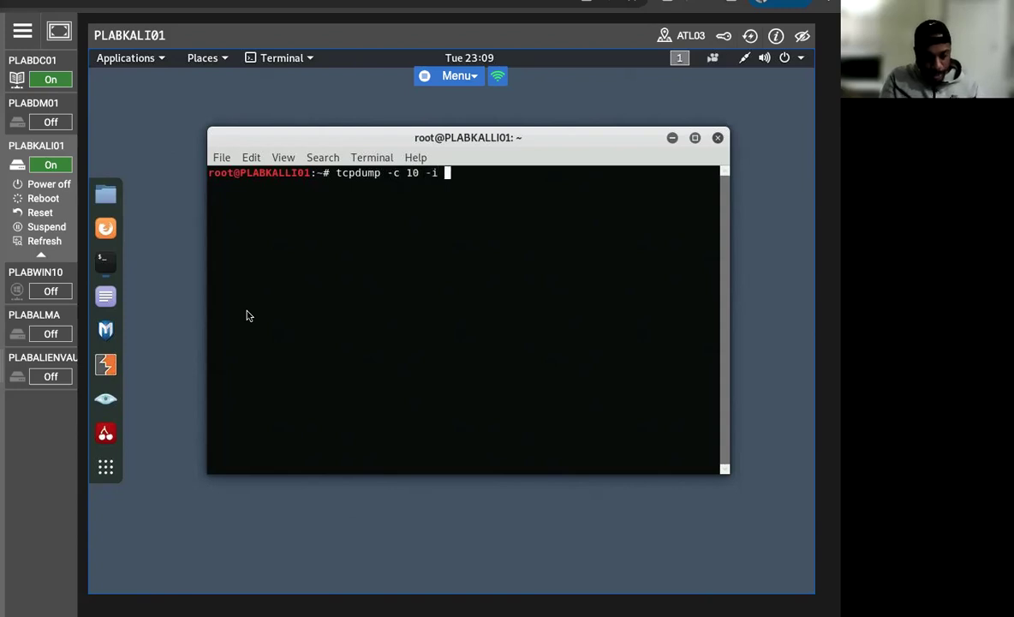
{"action": "type", "text": "eth0"}
{"action": "key", "text": "Return"}
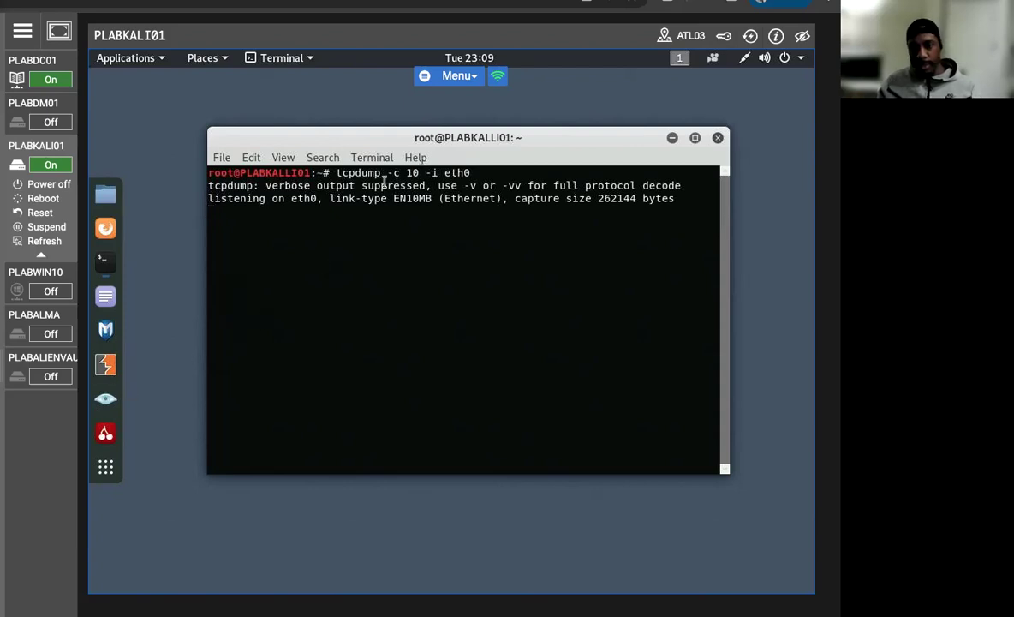
Interrupt the 10-packet tcpdump capture to return to the shell prompt
{"action": "left_click_drag", "start_coordinate": [401, 181], "coordinate": [387, 172]}
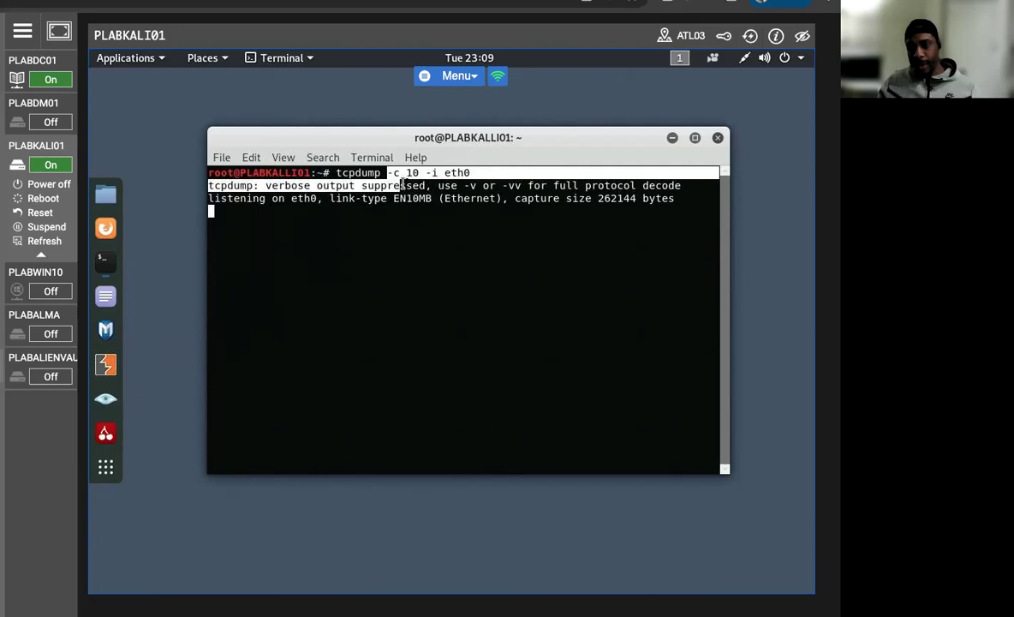
{"action": "left_click", "coordinate": [398, 249]}
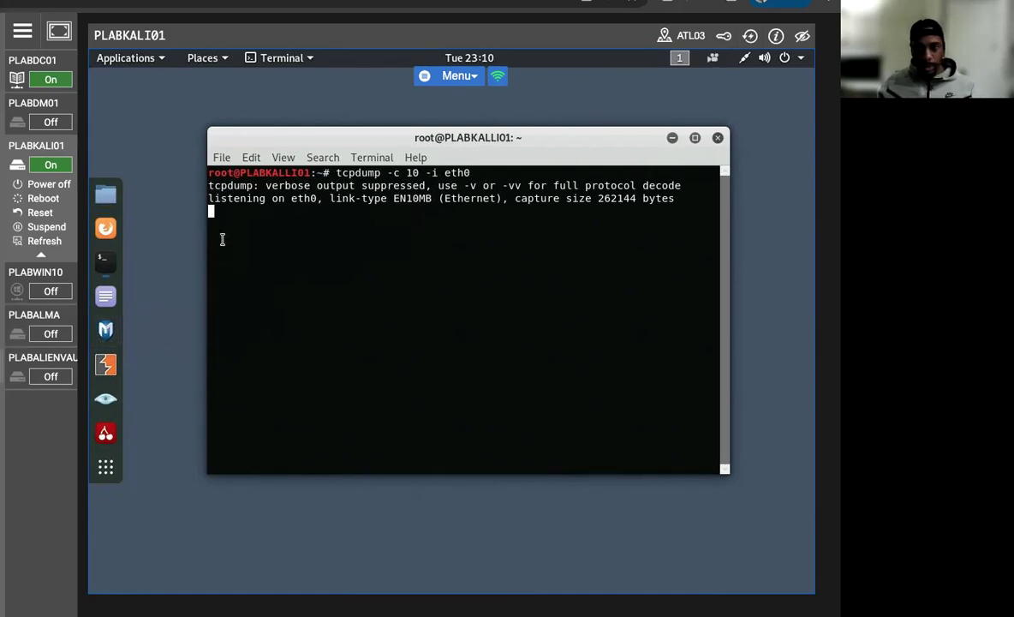
{"action": "key", "text": "Return"}
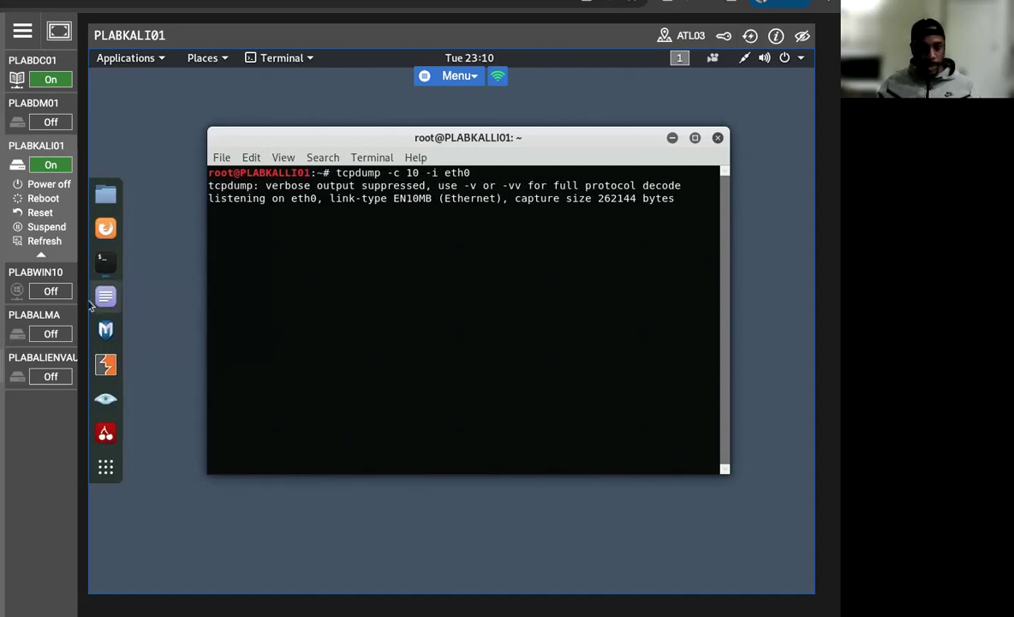
{"action": "left_click", "coordinate": [69, 333]}
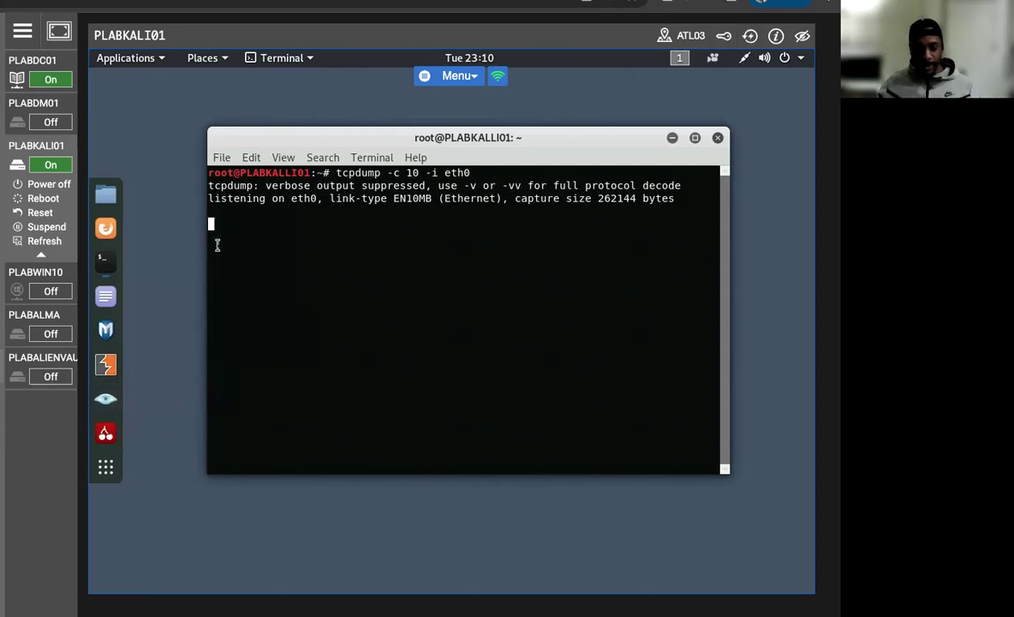
{"action": "key", "text": "ctrl+c"}
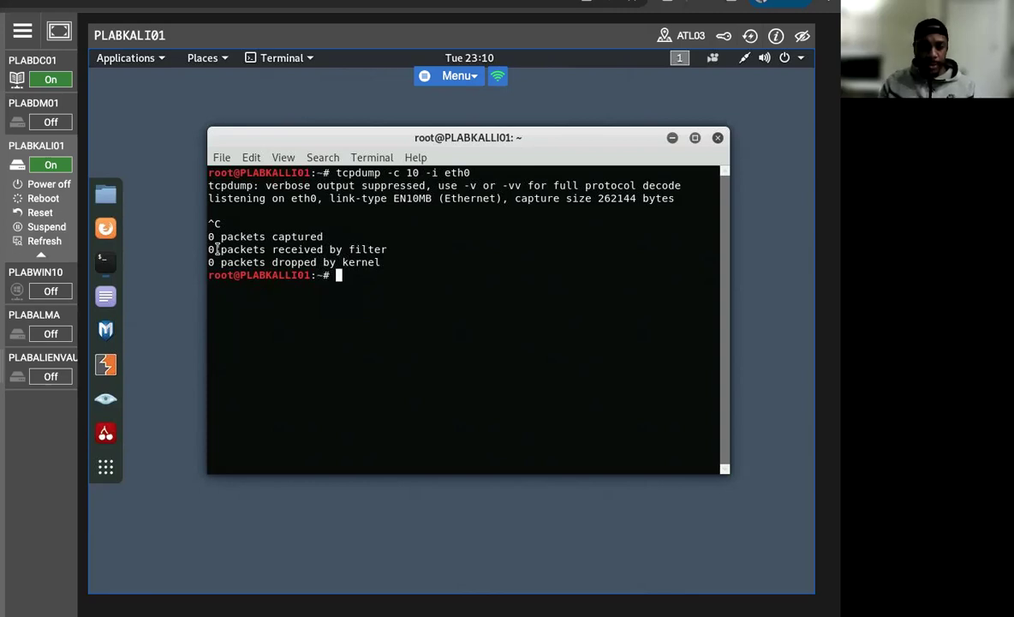
List the interfaces available for capture with "tcpdump -D", and clear the terminal screen
{"action": "type", "text": "tcpdump -D"}
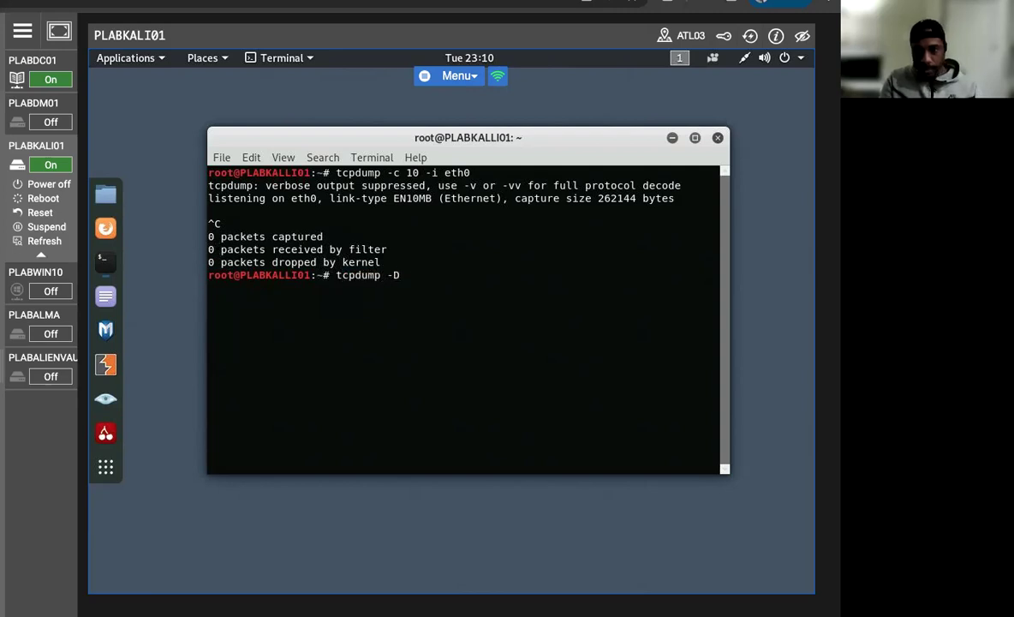
{"action": "key", "text": "Return"}
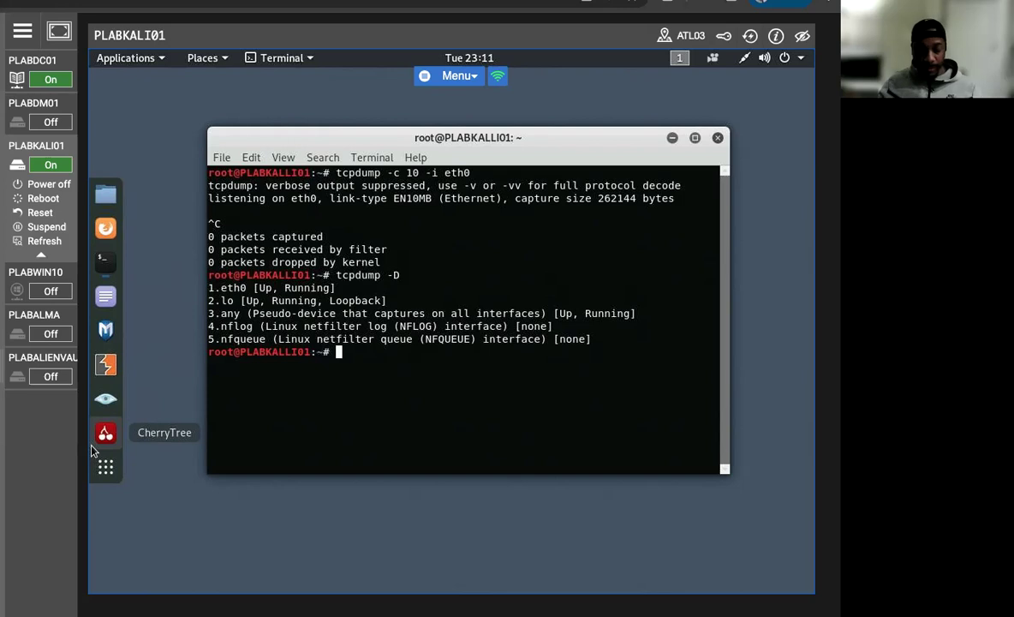
{"action": "type", "text": "clear"}
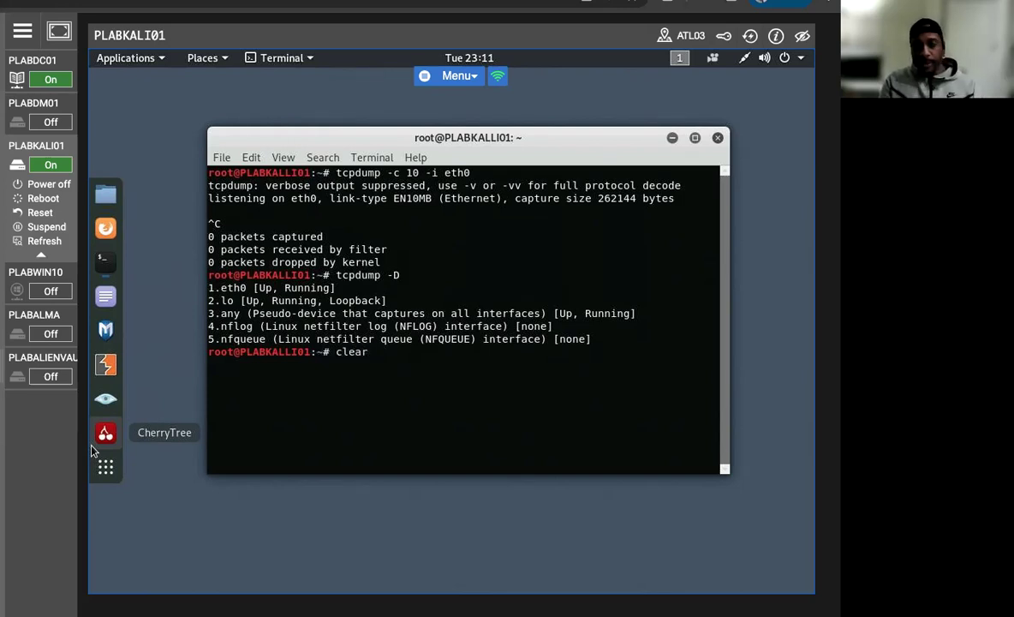
{"action": "key", "text": "Return"}
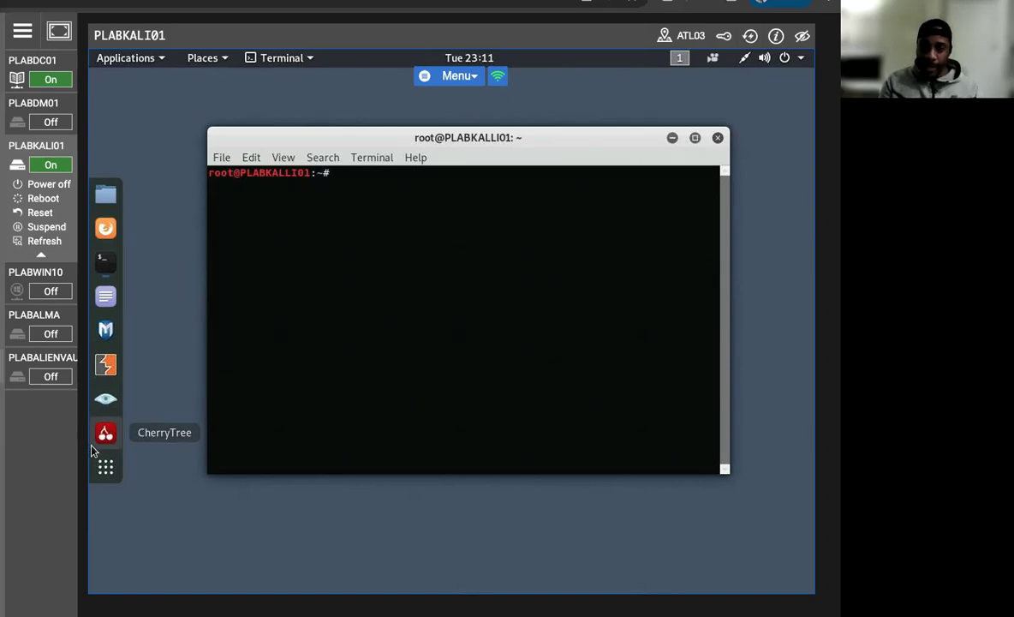
Capture eth0 traffic to a file with "tcpdump -w plab.pcap -i eth0", and stop the capture
{"action": "type", "text": "tcp"}
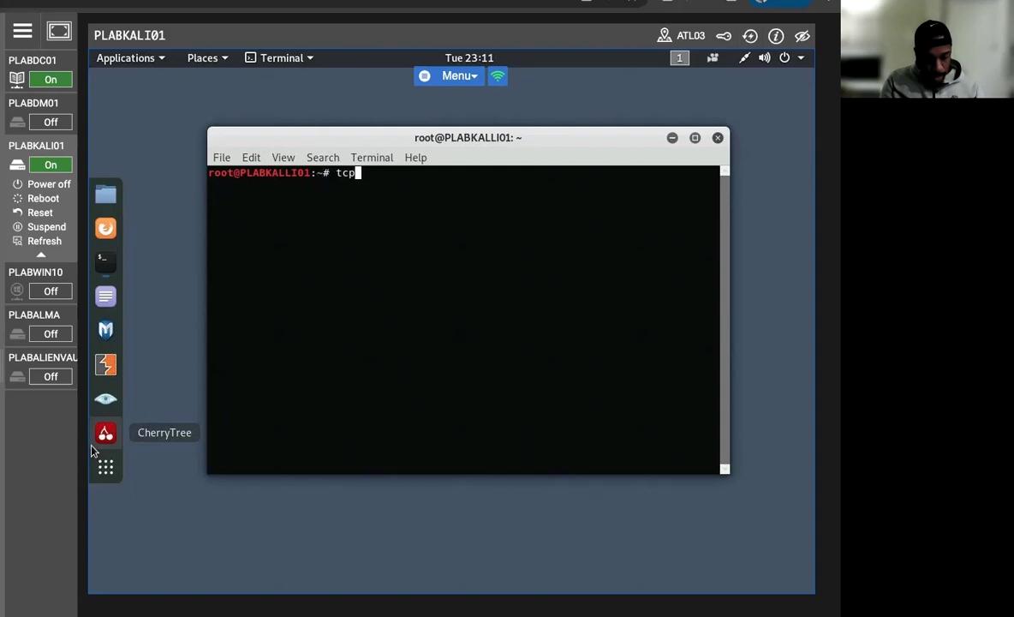
{"action": "type", "text": "dump"}
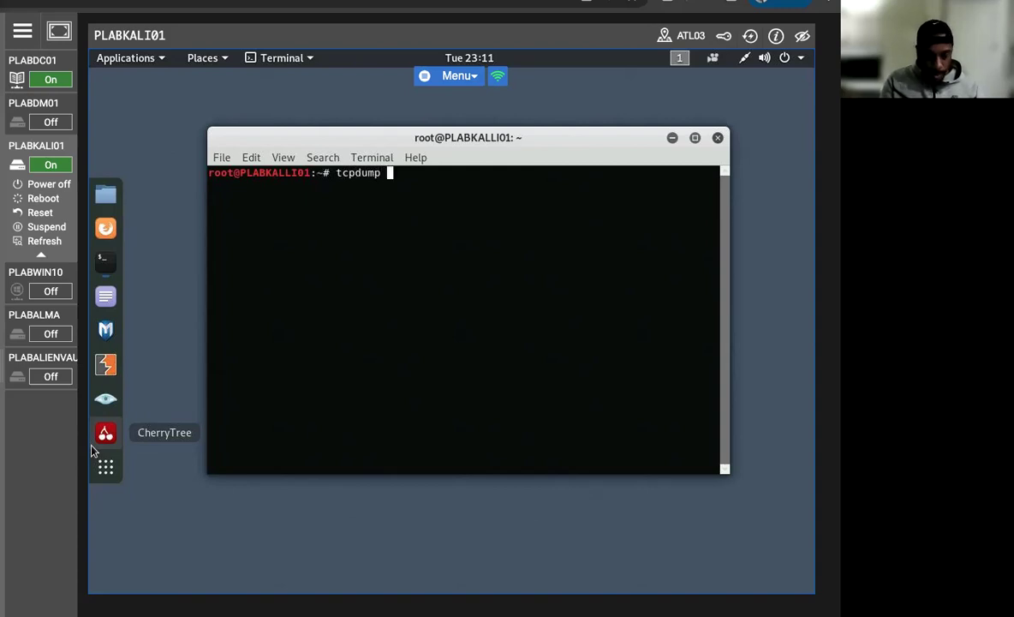
{"action": "type", "text": " -w plab.pc"}
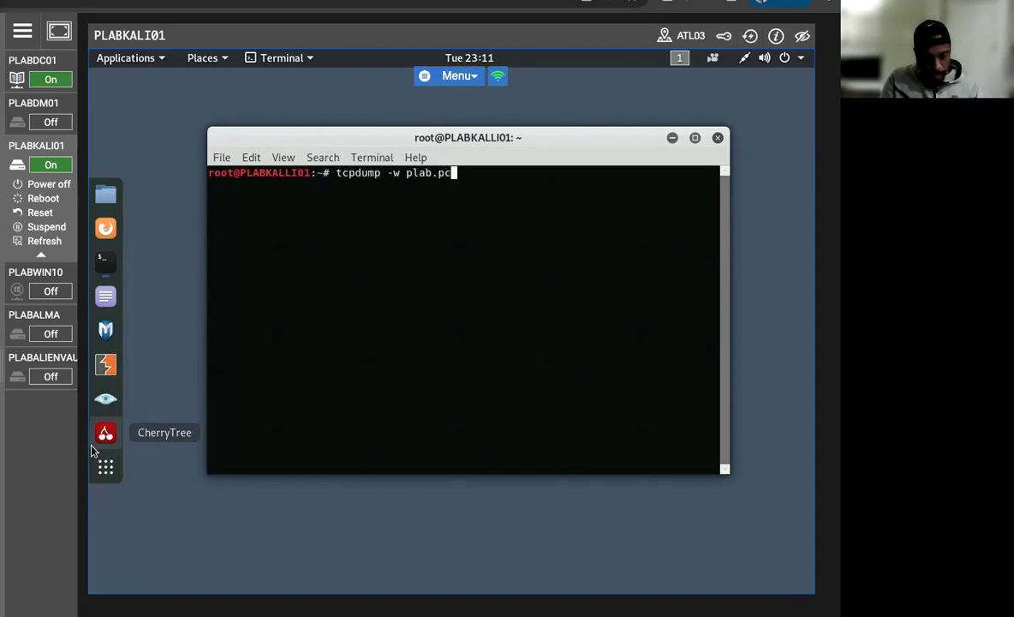
{"action": "type", "text": "ap -"}
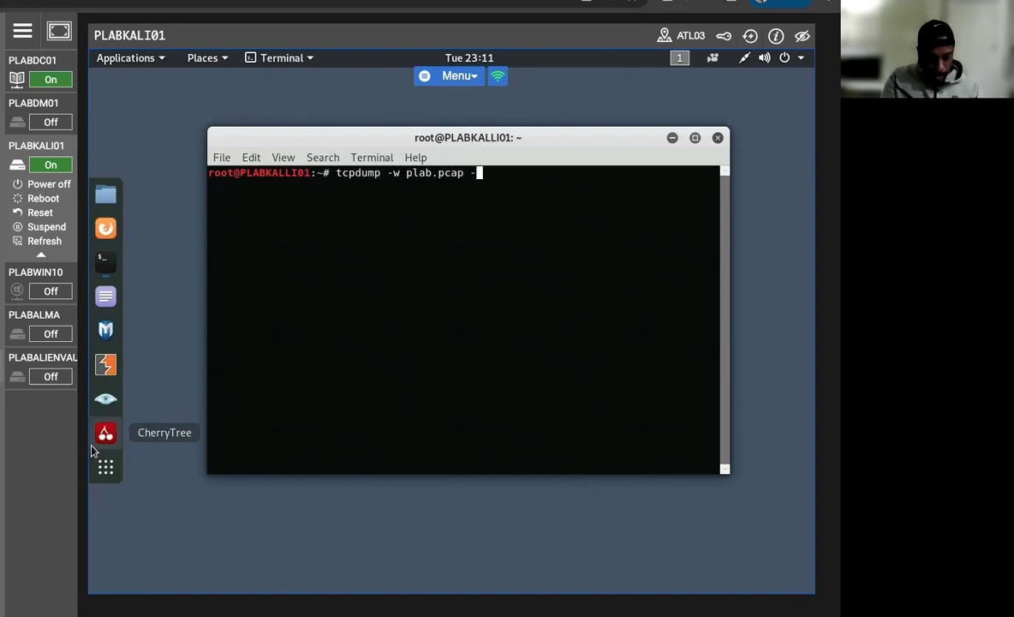
{"action": "type", "text": "i eth0"}
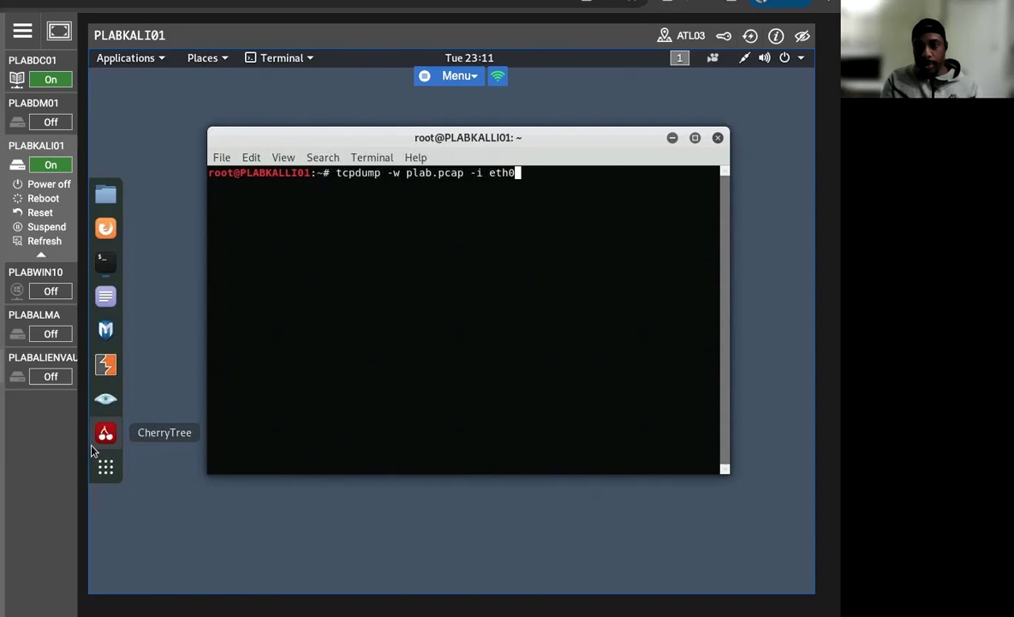
{"action": "key", "text": "Return"}
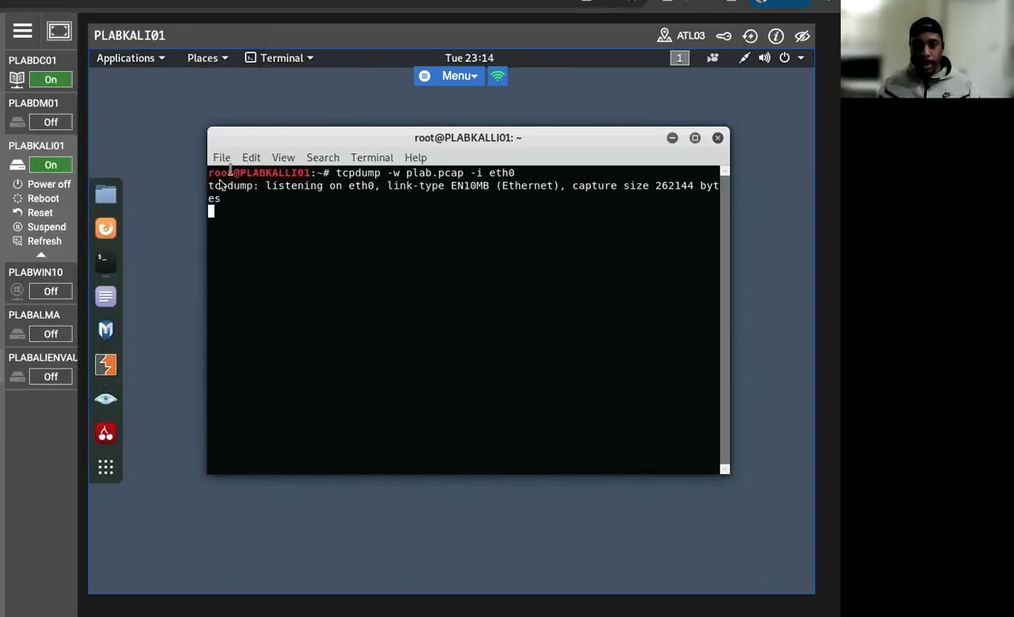
{"action": "key", "text": "ctrl+c"}
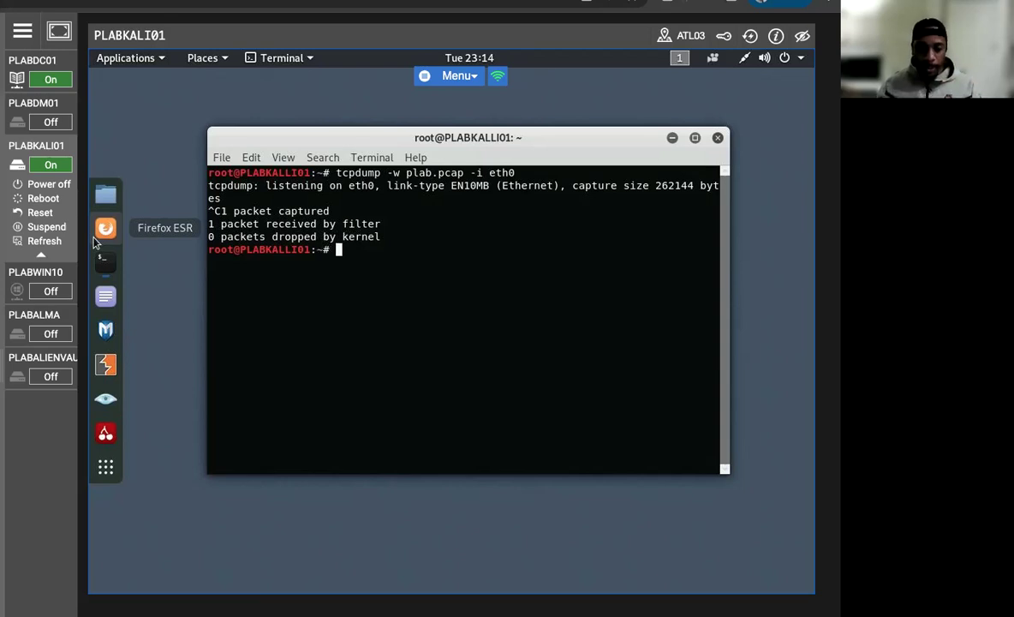
Read the saved capture file with "tcpdump -r plab.pcap", and clear the terminal screen
{"action": "type", "text": "tc"}
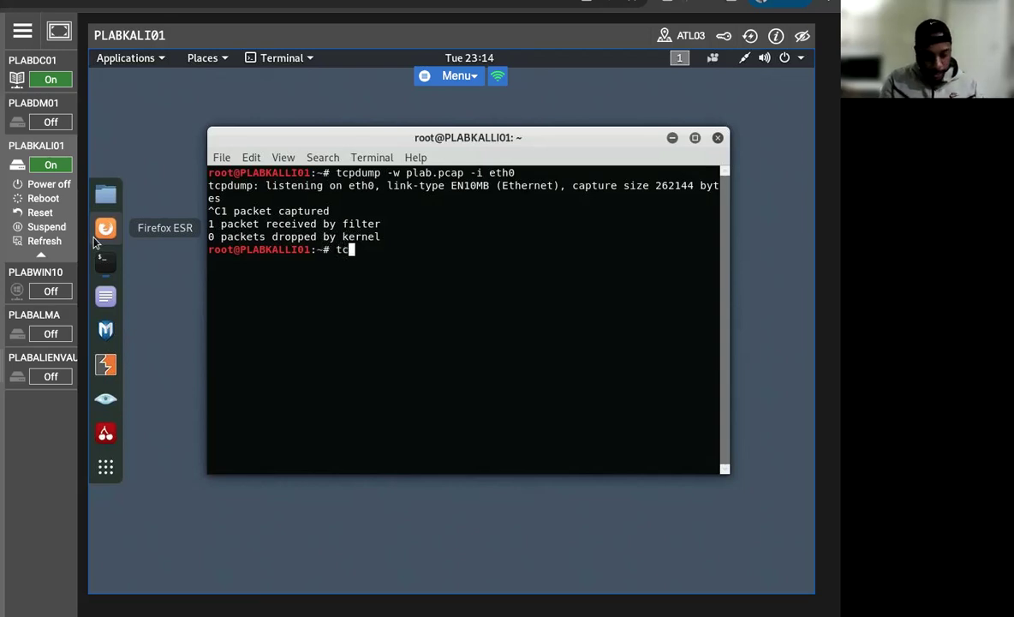
{"action": "type", "text": "pdump -r "}
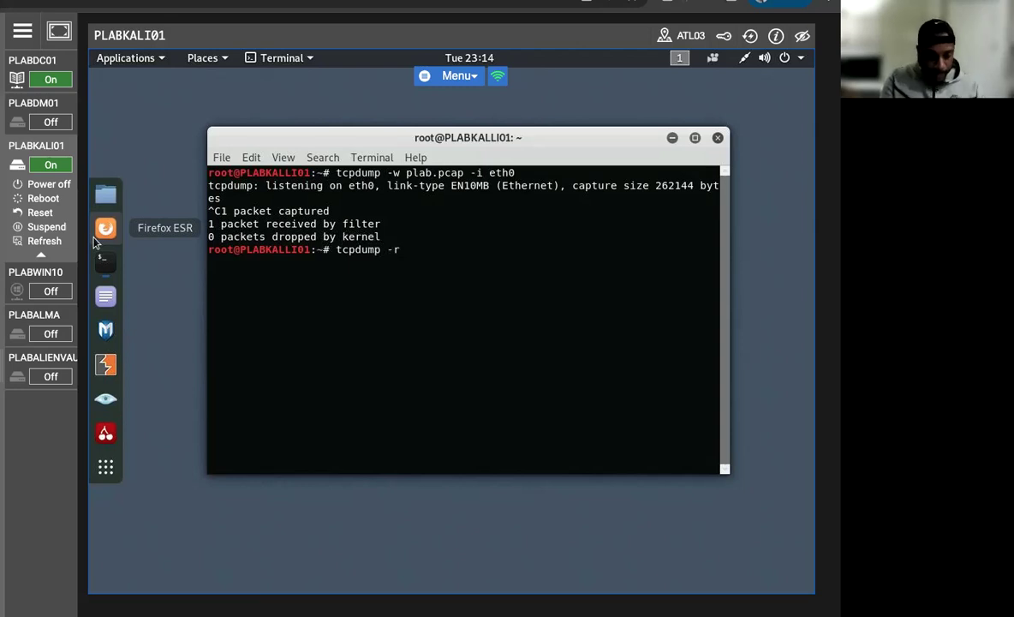
{"action": "type", "text": "plab."}
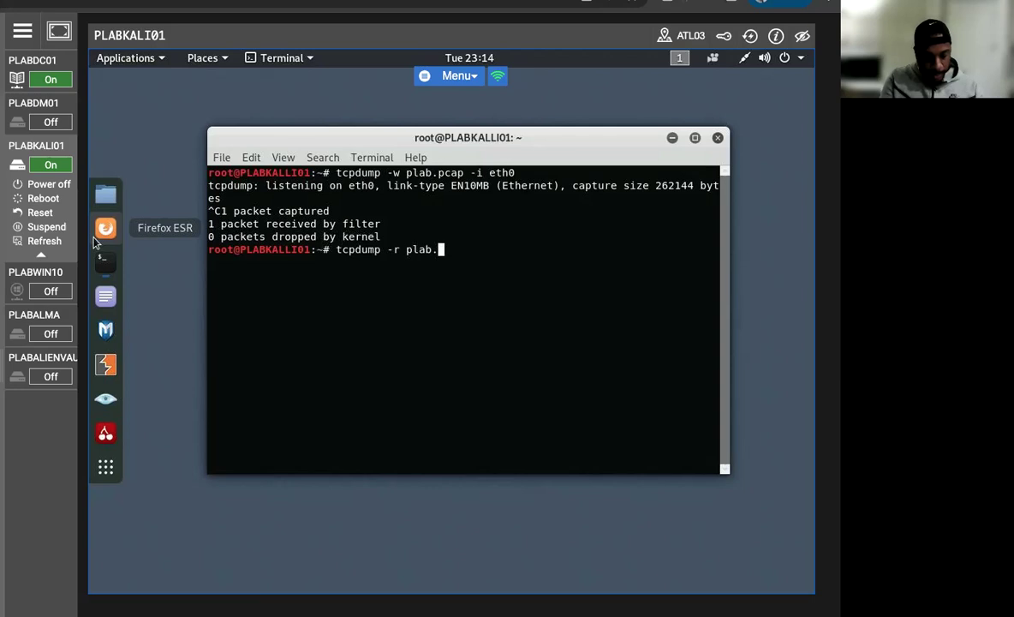
{"action": "type", "text": "pcap"}
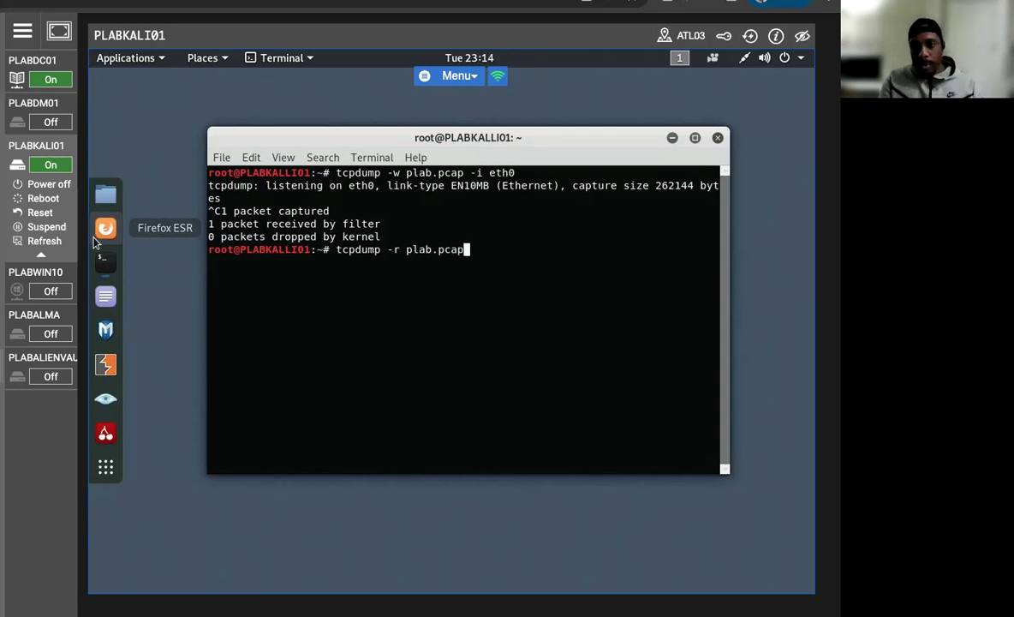
{"action": "key", "text": "Return"}
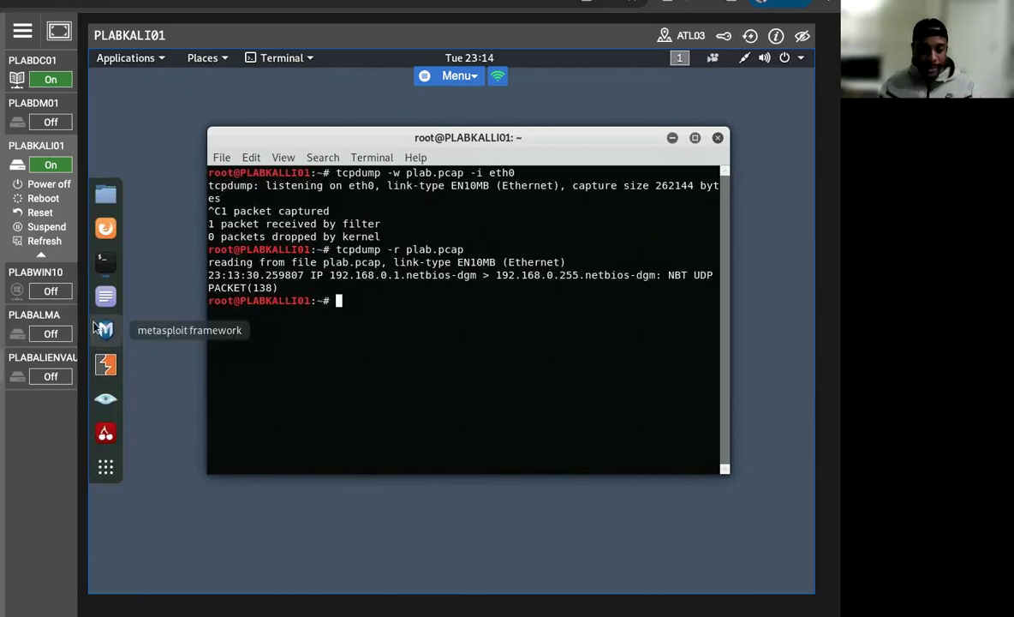
{"action": "type", "text": "clear"}
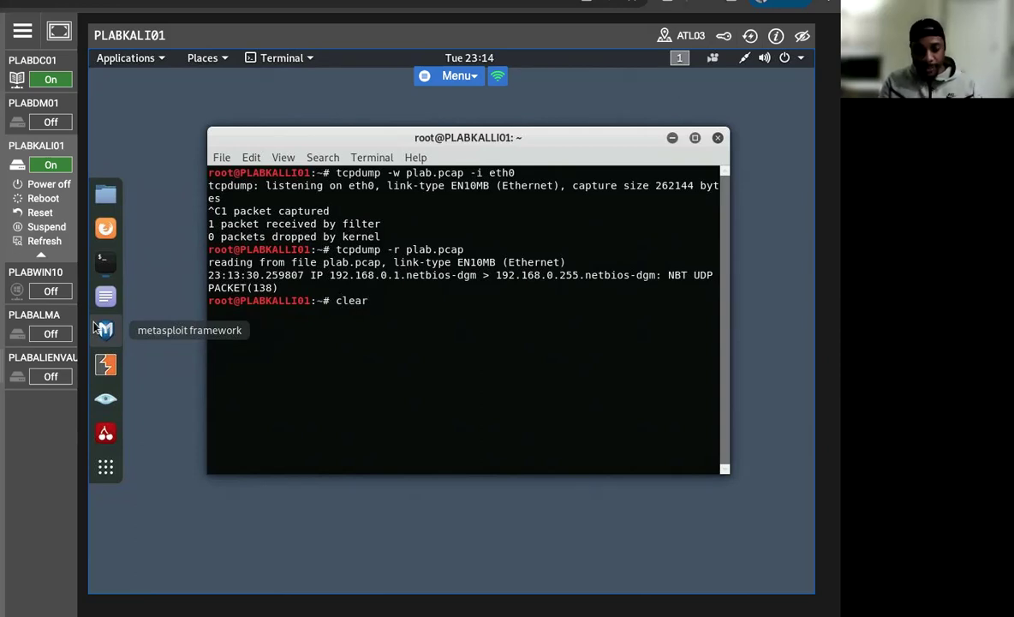
{"action": "key", "text": "Return"}
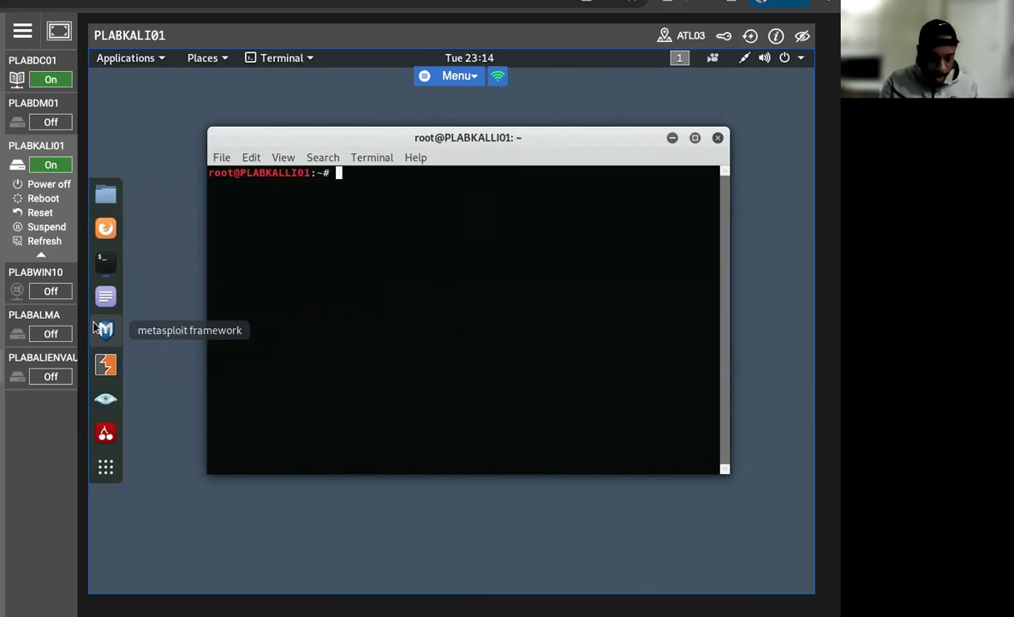
Capture traffic on all interfaces with "tcpdump -i any", and stop the capture
{"action": "type", "text": "tcpdump"}
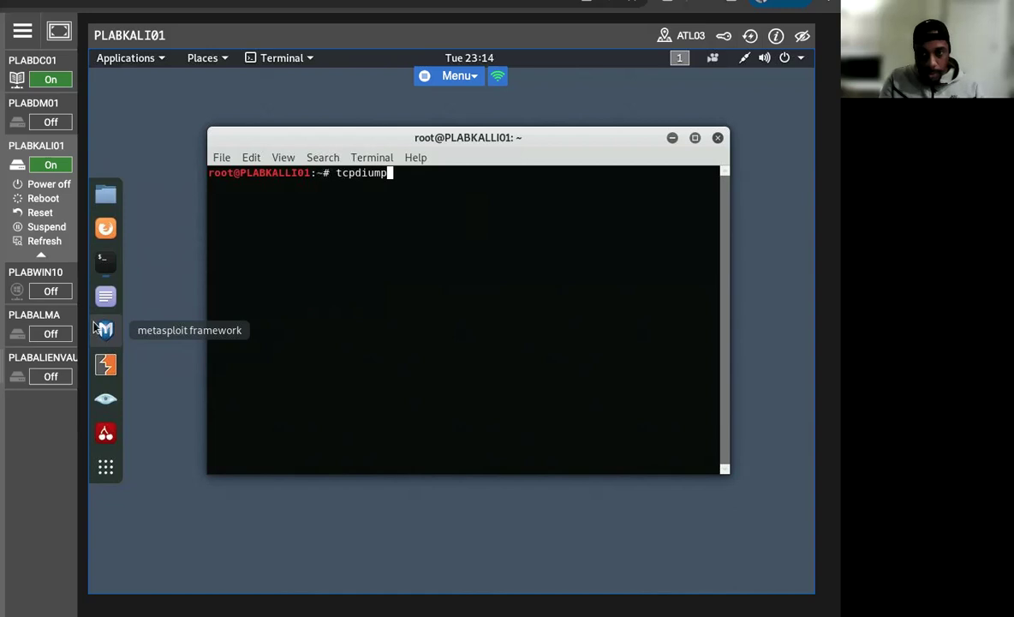
{"action": "key", "text": "Left"}
{"action": "key", "text": "Left"}
{"action": "key", "text": "BackSpace"}
{"action": "key", "text": "Right"}
{"action": "key", "text": "Right"}
{"action": "key", "text": "Right"}
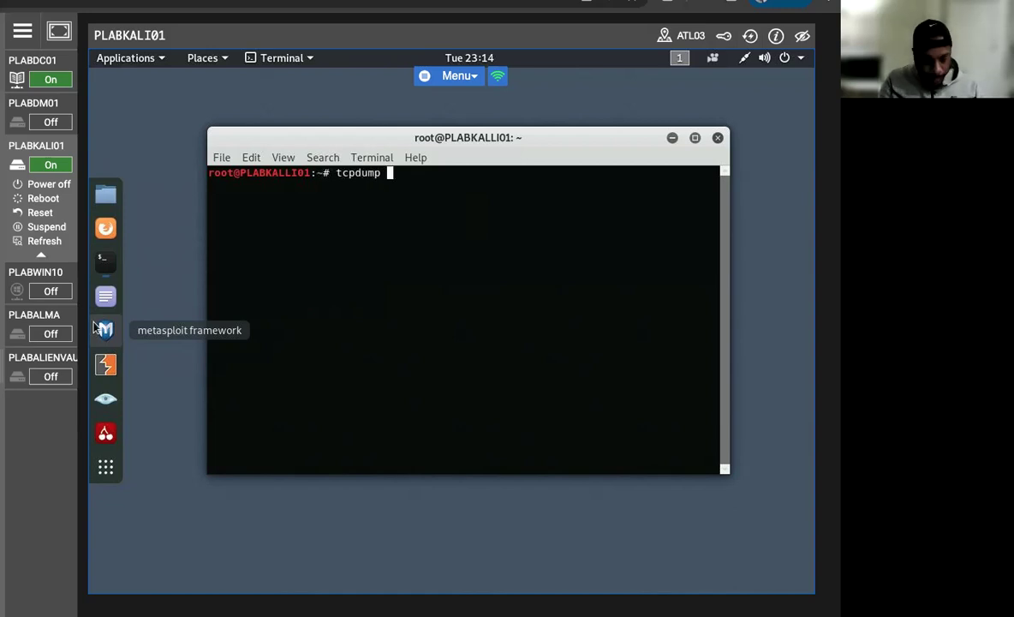
{"action": "type", "text": "-i any"}
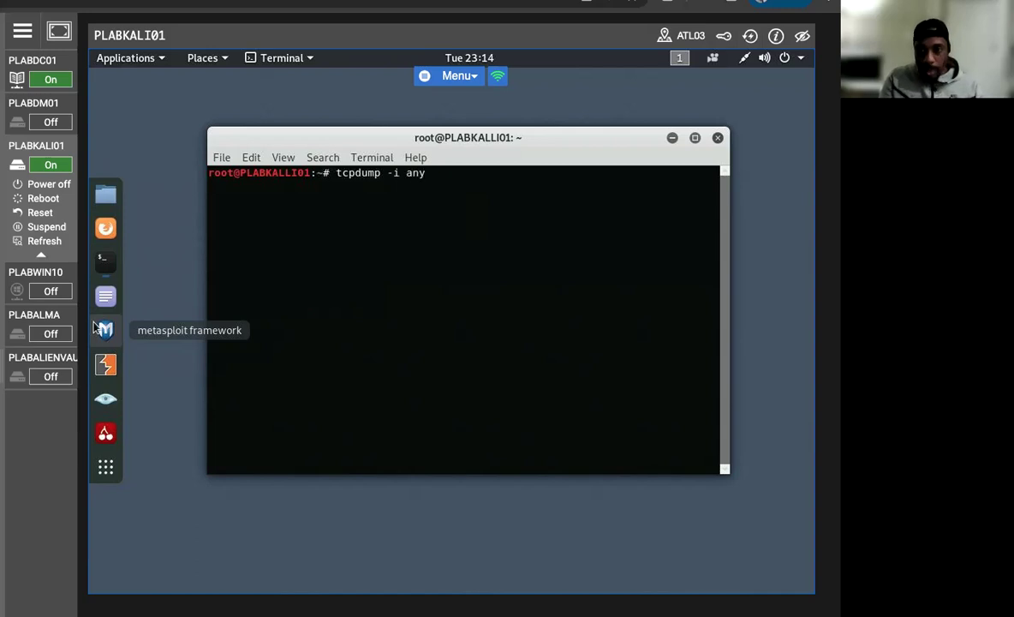
{"action": "key", "text": "Return"}
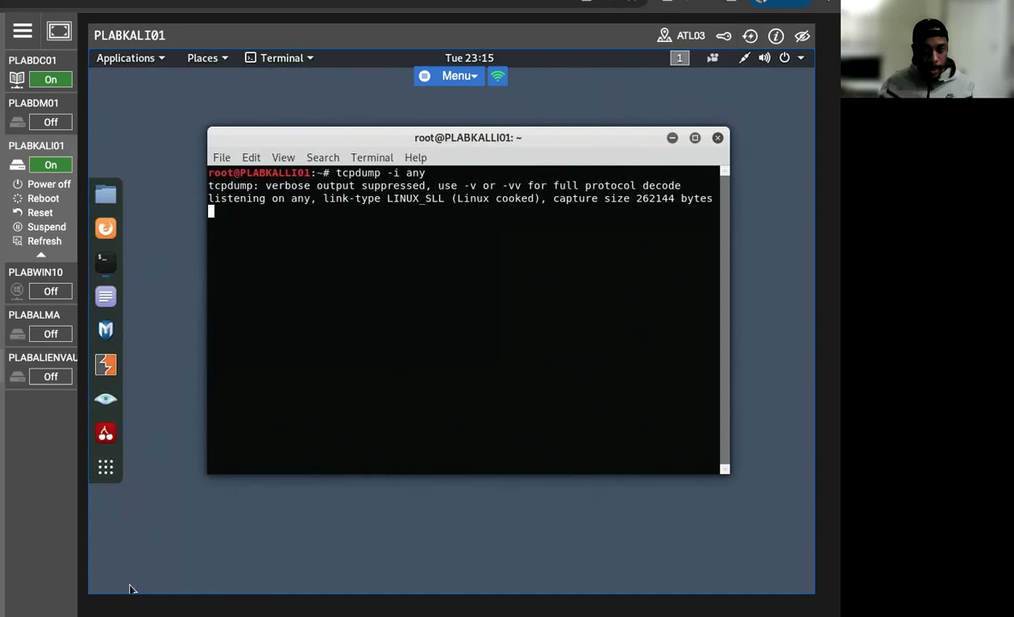
{"action": "key", "text": "ctrl+c"}
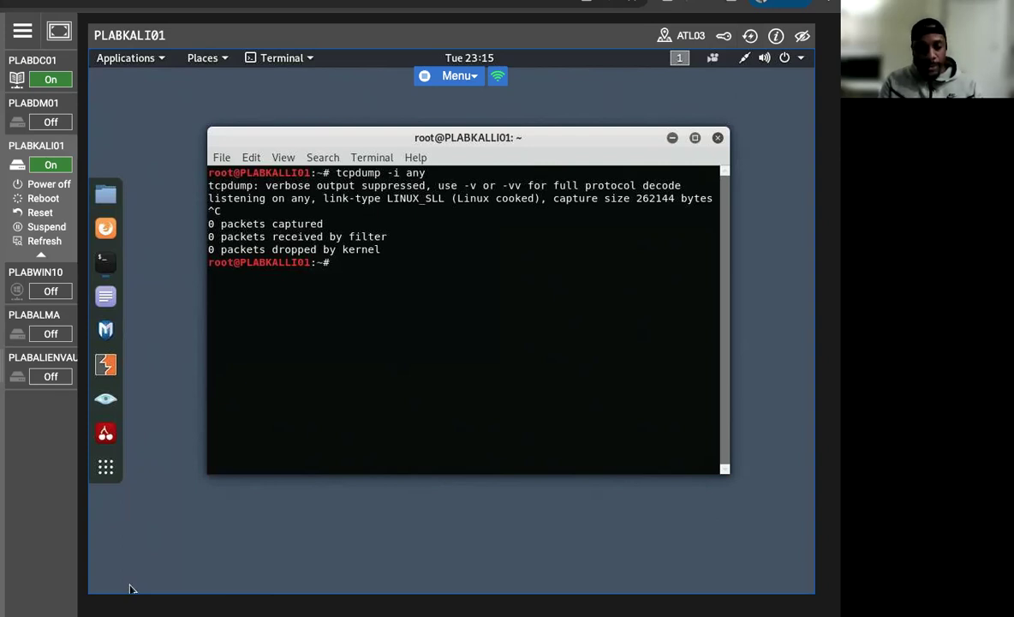
Clear the terminal screen and start an ICMP-only capture on all interfaces with "tcpdump -i any icmp"
{"action": "type", "text": "clear"}
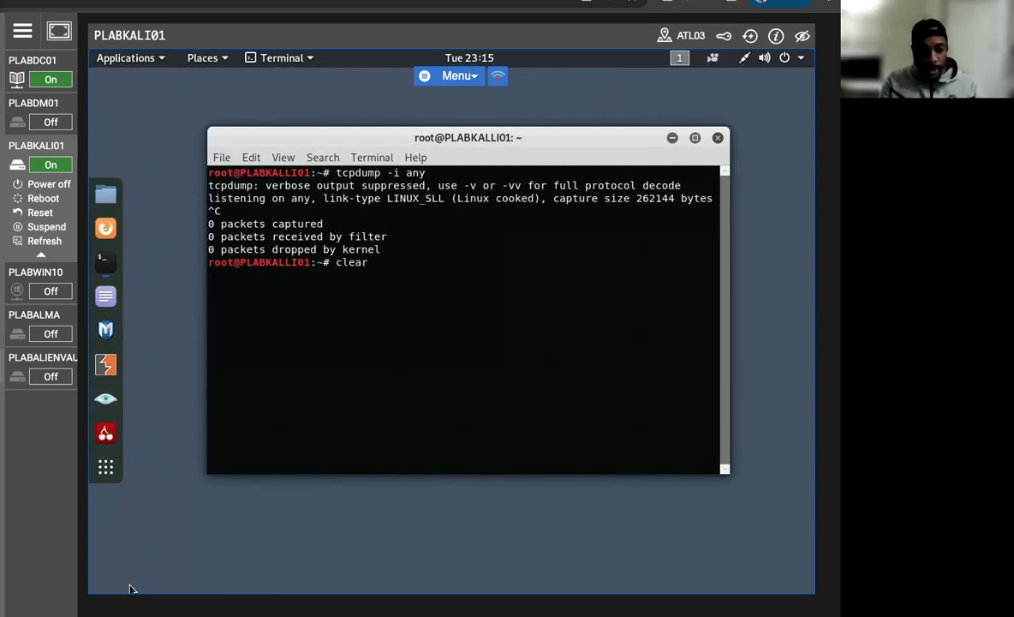
{"action": "key", "text": "Return"}
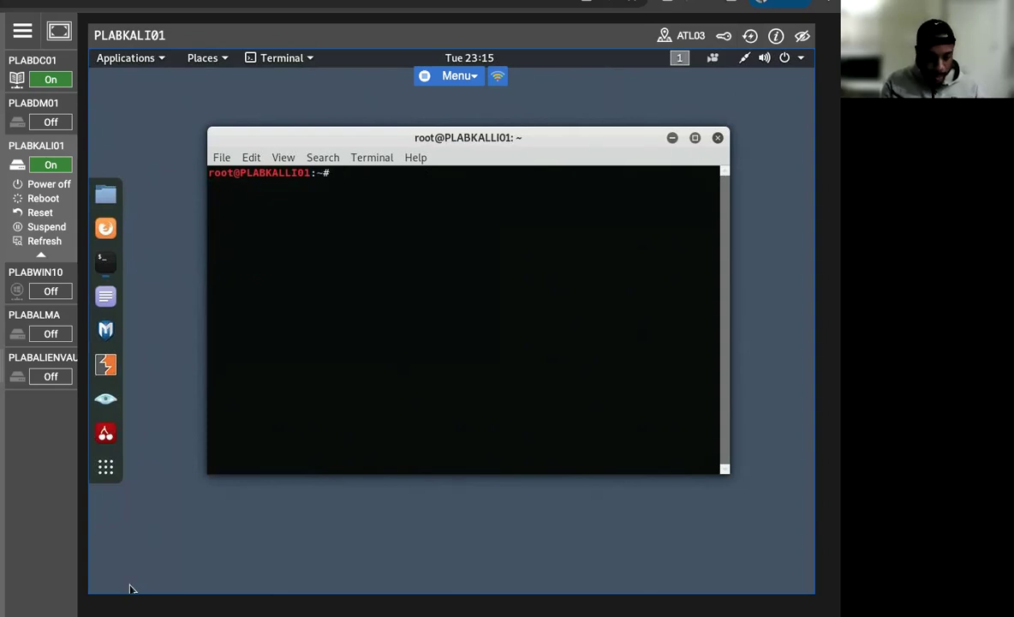
{"action": "type", "text": "tcpdump -i"}
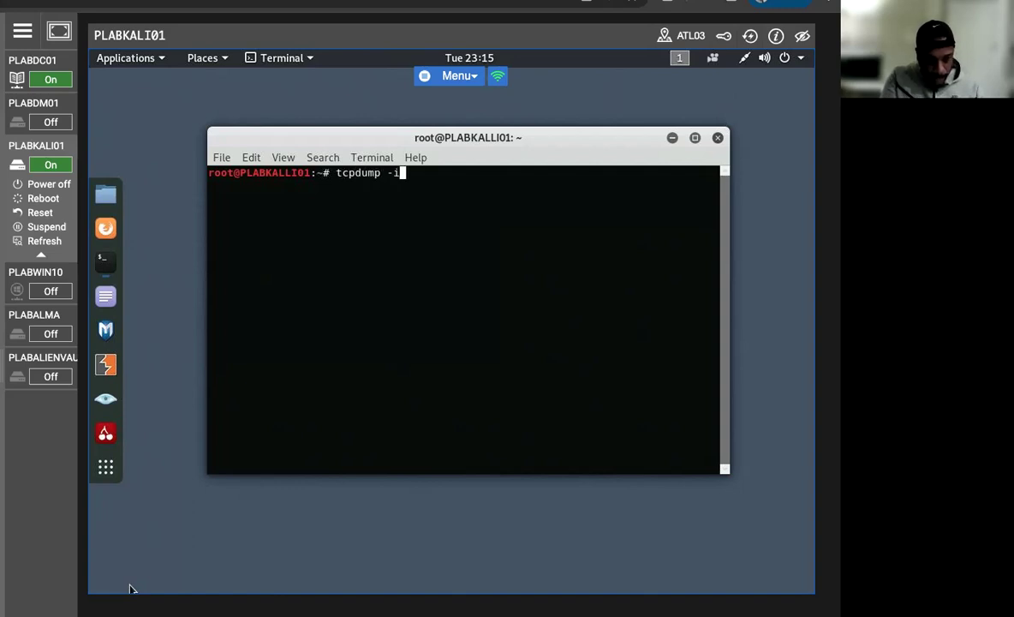
{"action": "type", "text": " any icmp"}
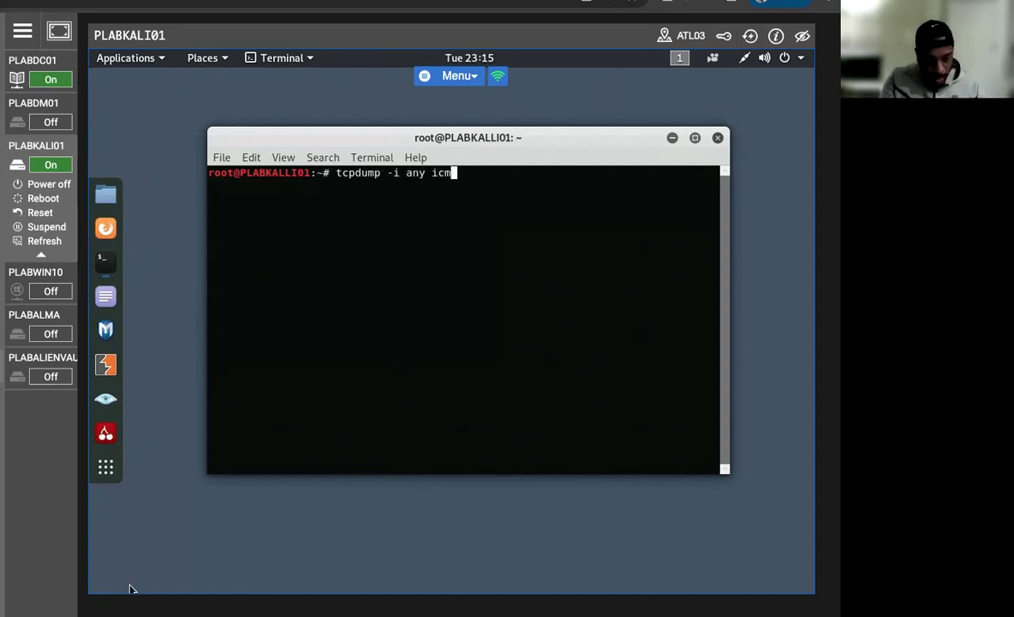
{"action": "key", "text": "Return"}
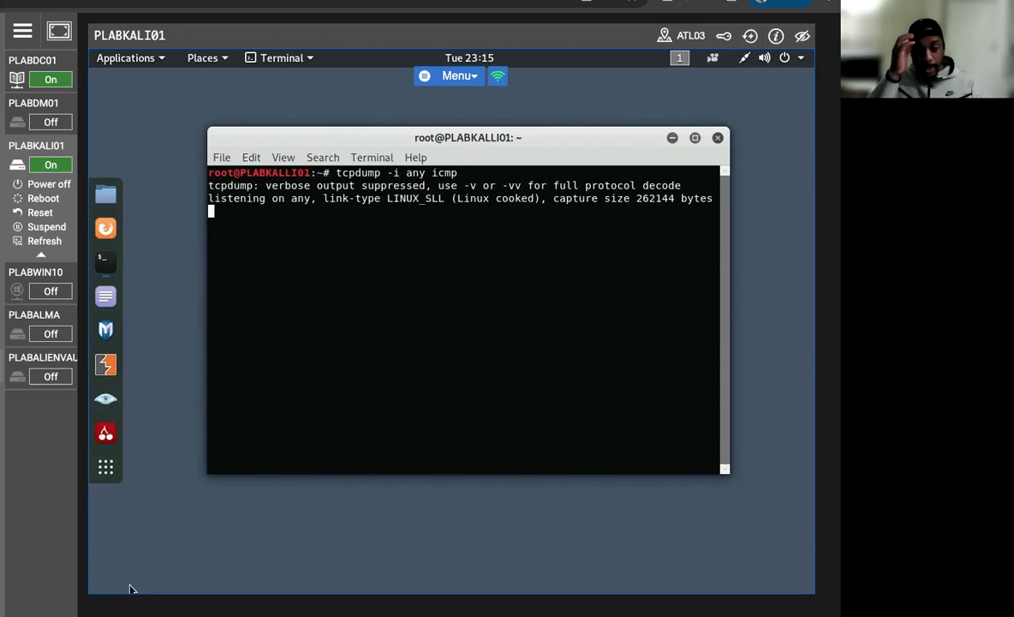
Open a second terminal window and ping 192.168.0.1 from it to generate ICMP traffic
{"action": "left_click", "coordinate": [222, 158]}
{"action": "left_click", "coordinate": [243, 195]}
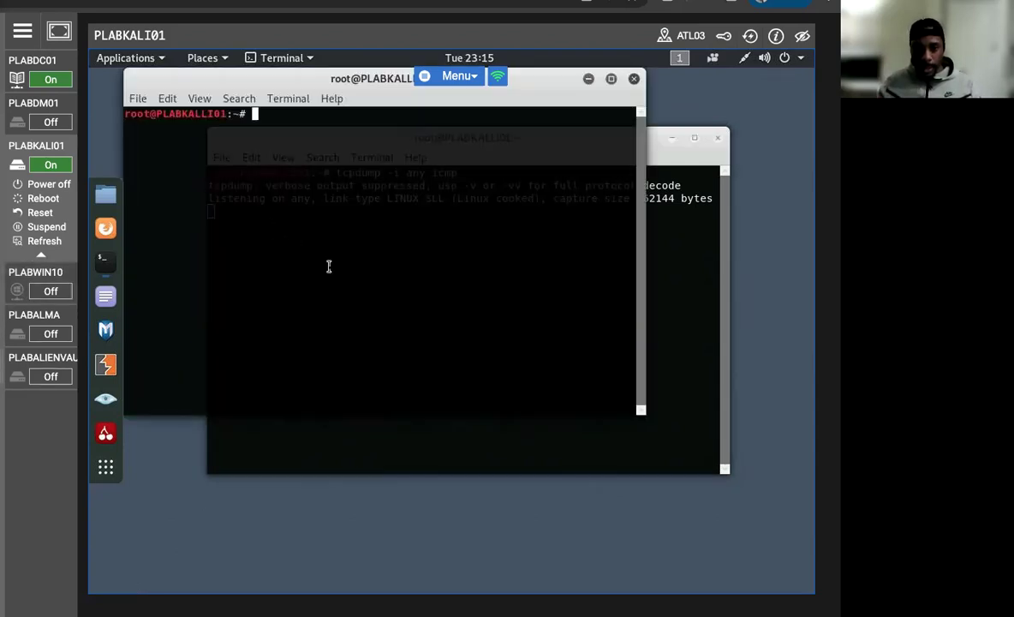
{"action": "type", "text": "ping "}
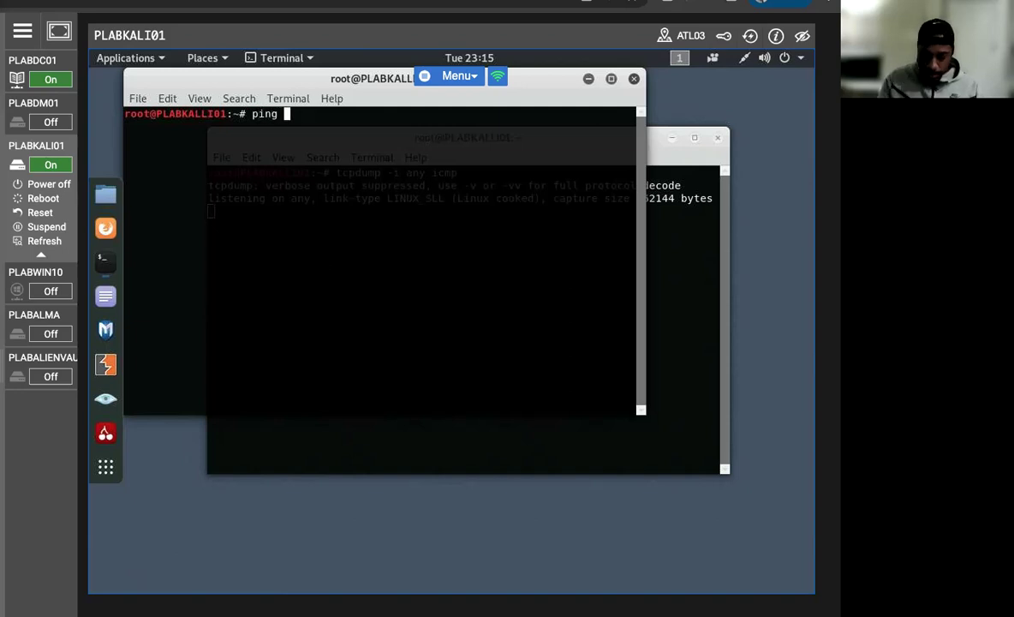
{"action": "type", "text": "192.168"}
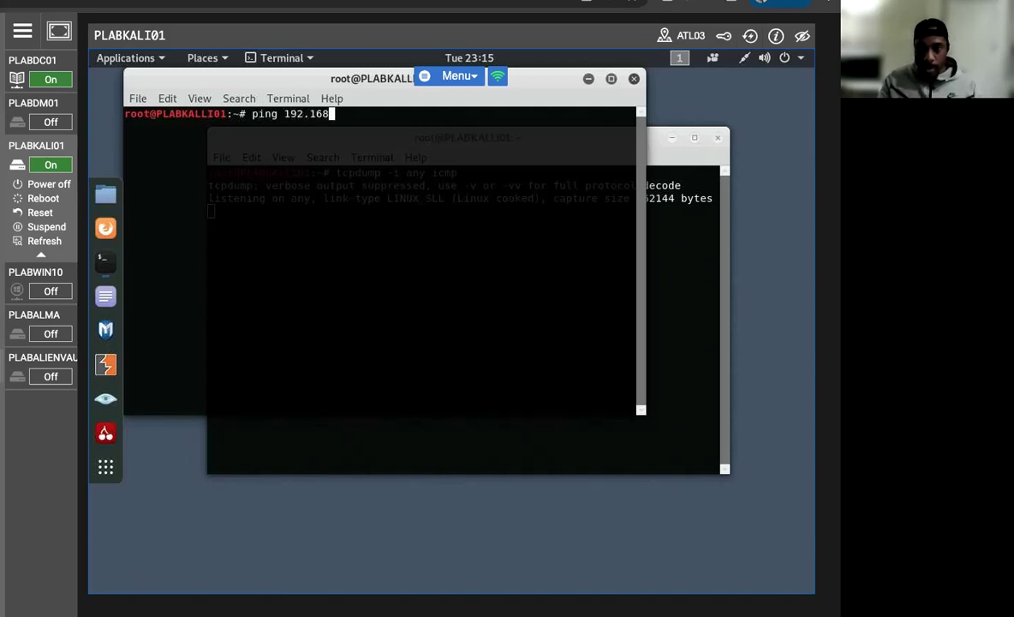
{"action": "type", "text": ".0.1"}
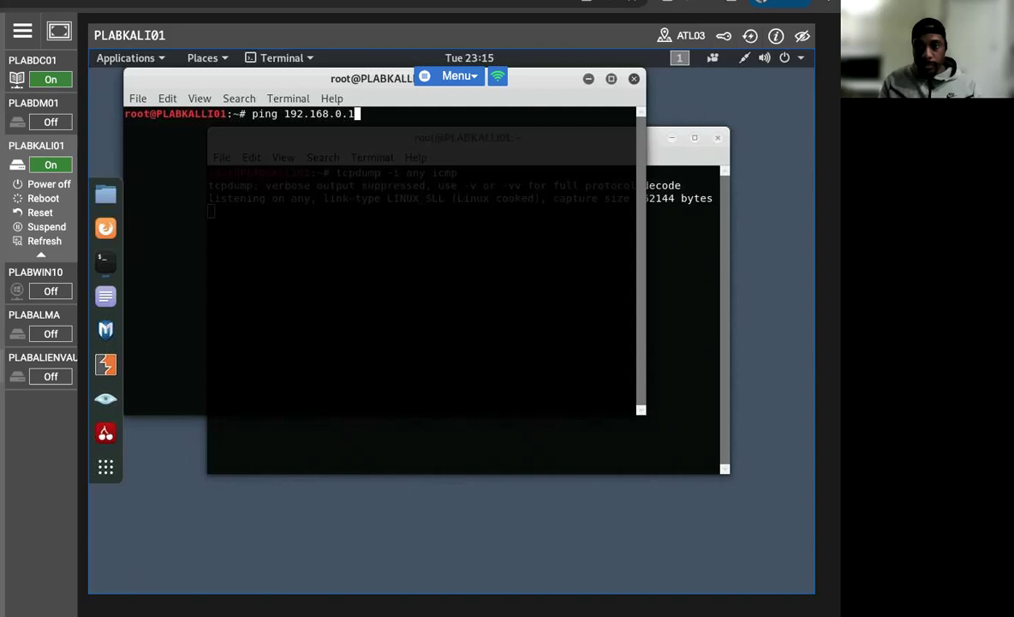
{"action": "key", "text": "Return"}
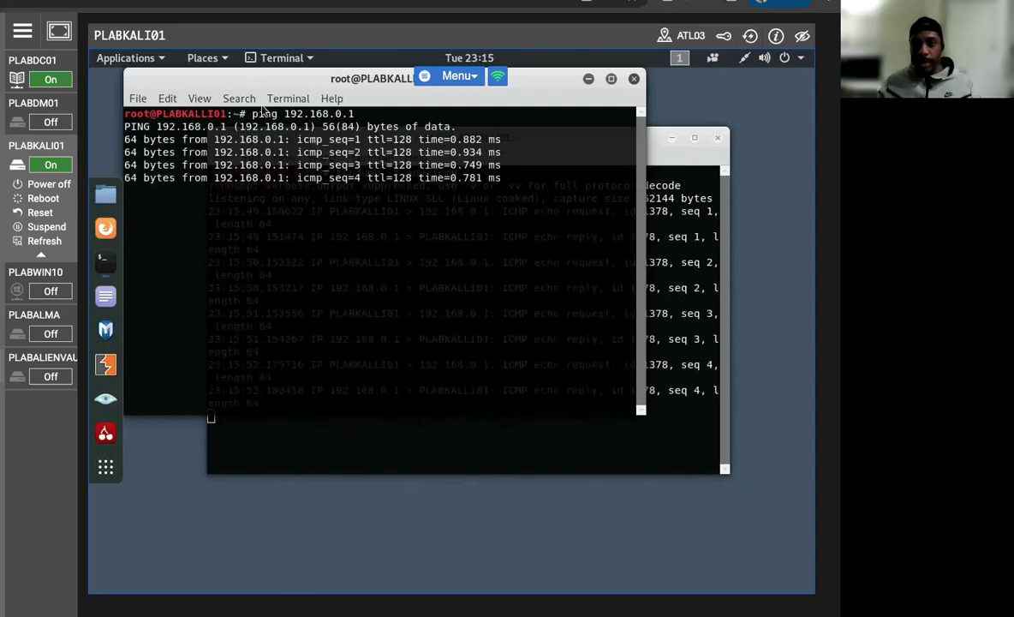
Arrange the two terminal windows so both outputs can be read, and interrupt the ICMP capture and the ping
{"action": "left_click_drag", "start_coordinate": [240, 83], "coordinate": [379, 401]}
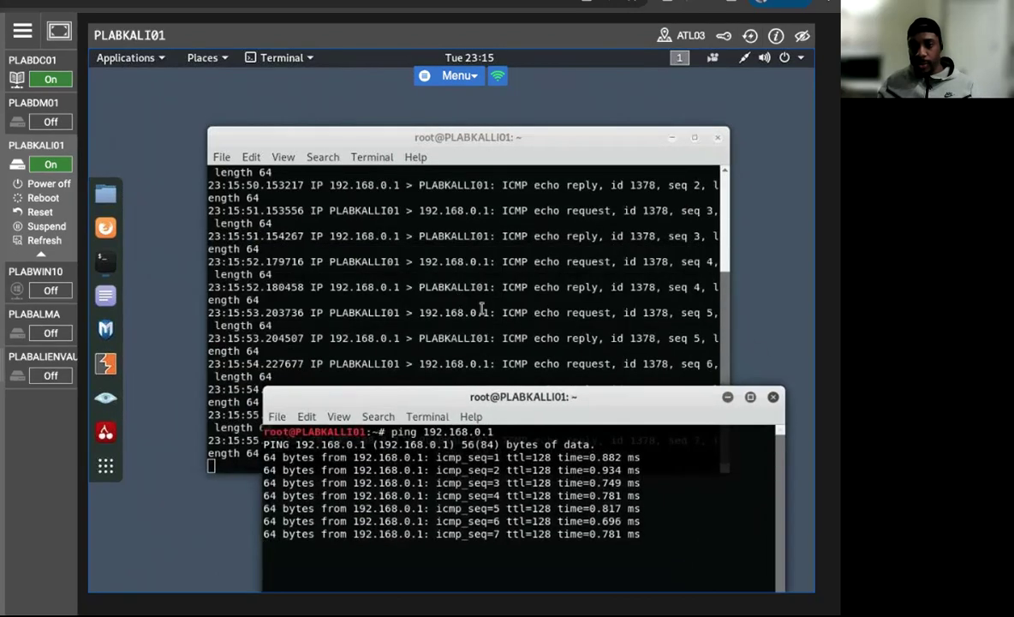
{"action": "left_click_drag", "start_coordinate": [352, 136], "coordinate": [267, 85]}
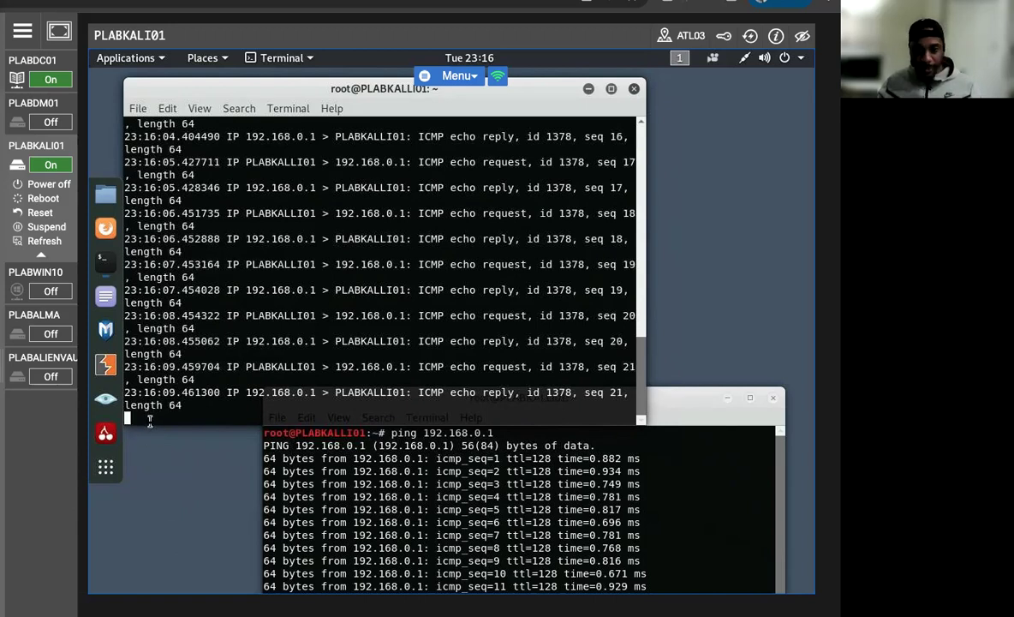
{"action": "key", "text": "ctrl+c"}
{"action": "left_click_drag", "start_coordinate": [651, 397], "coordinate": [585, 87]}
{"action": "key", "text": "ctrl+c"}
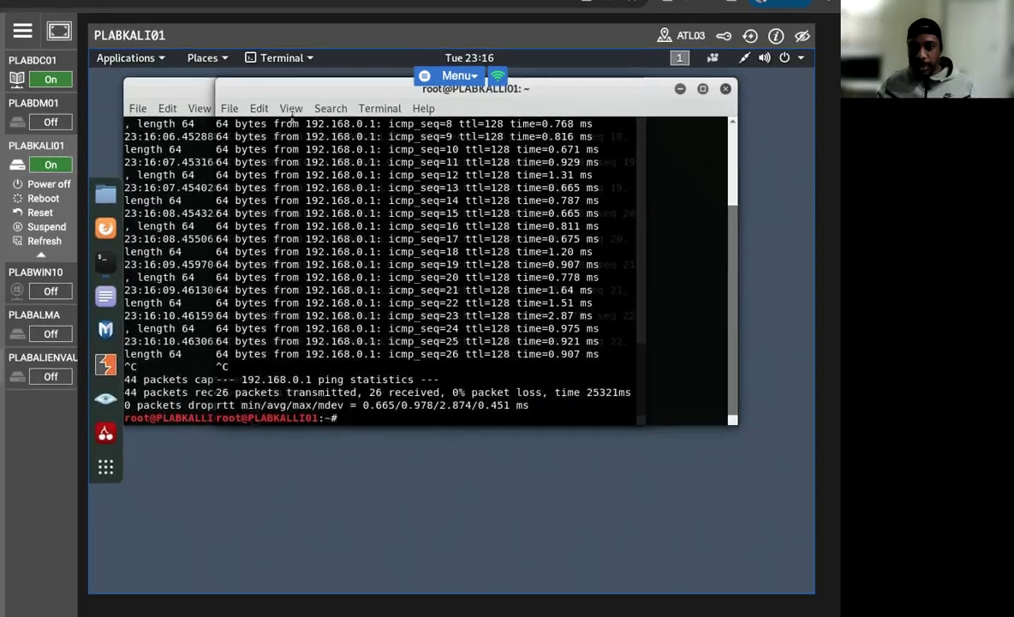
Move the ping window aside and examine the captured ICMP echo requests and replies alongside the ping output
{"action": "left_click_drag", "start_coordinate": [290, 90], "coordinate": [379, 428]}
{"action": "left_click", "coordinate": [328, 355]}
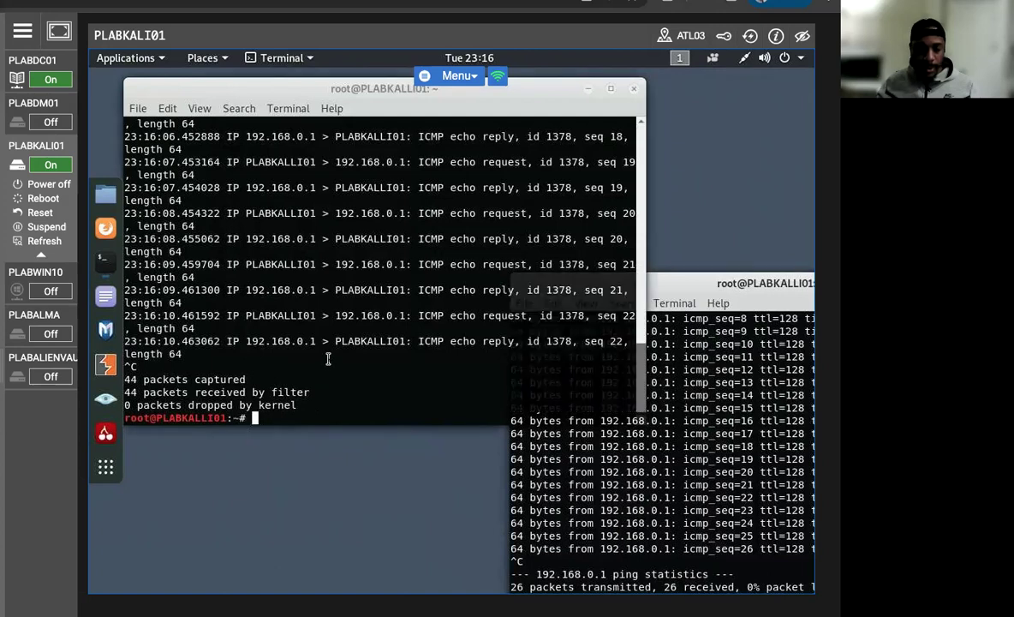
{"action": "scroll", "coordinate": [182, 411], "scroll_direction": "up", "scroll_amount": 6}
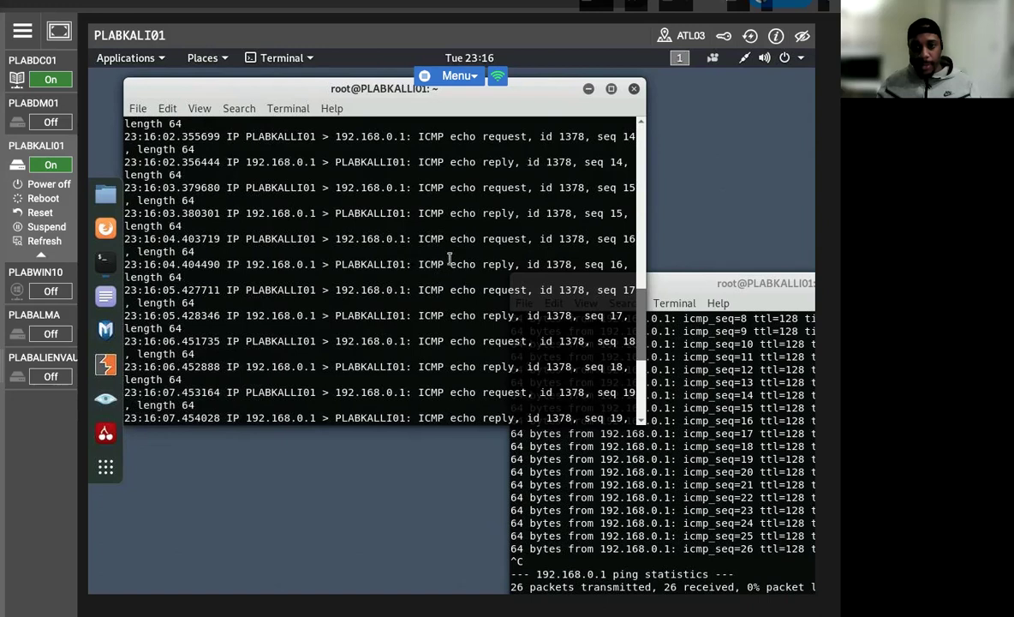
{"action": "left_click_drag", "start_coordinate": [703, 460], "coordinate": [694, 446]}
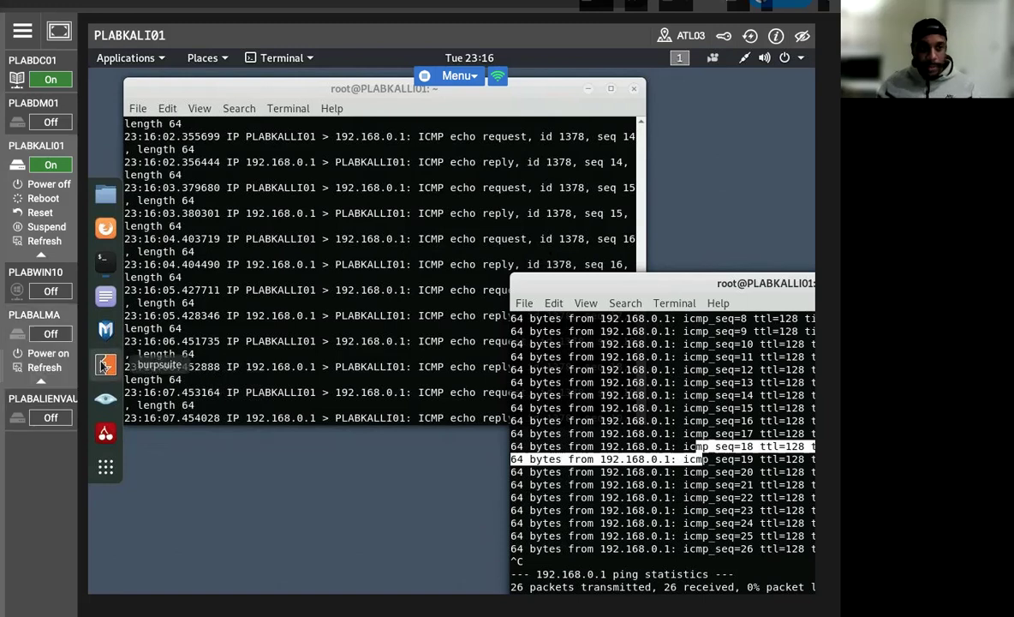
Close both the ping terminal window and the tcpdump terminal window on the Kali desktop
{"action": "left_click_drag", "start_coordinate": [790, 296], "coordinate": [479, 294]}
{"action": "left_click", "coordinate": [712, 282]}
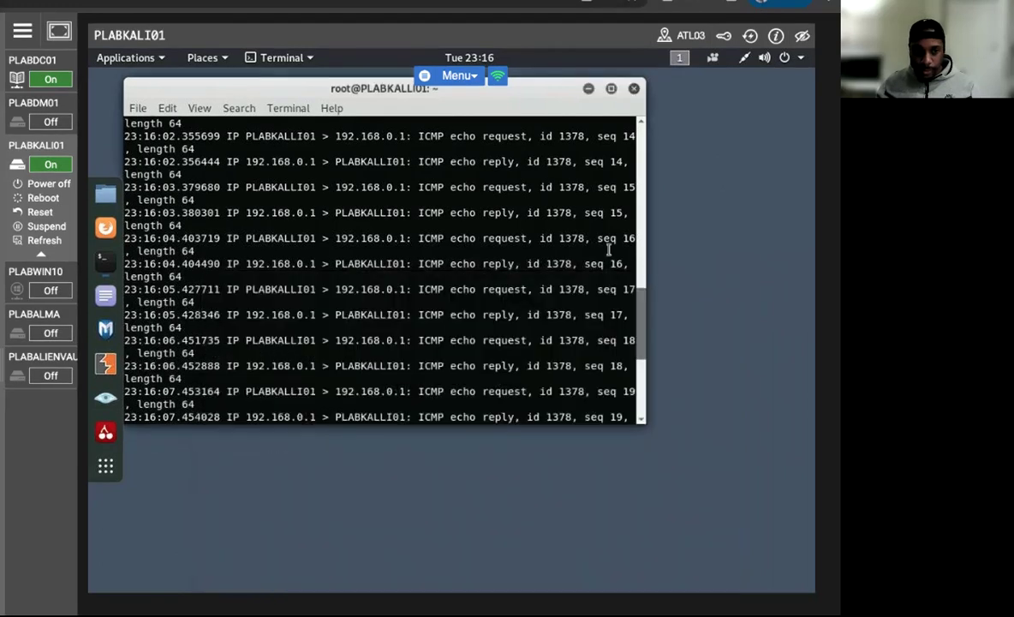
{"action": "left_click", "coordinate": [634, 88]}
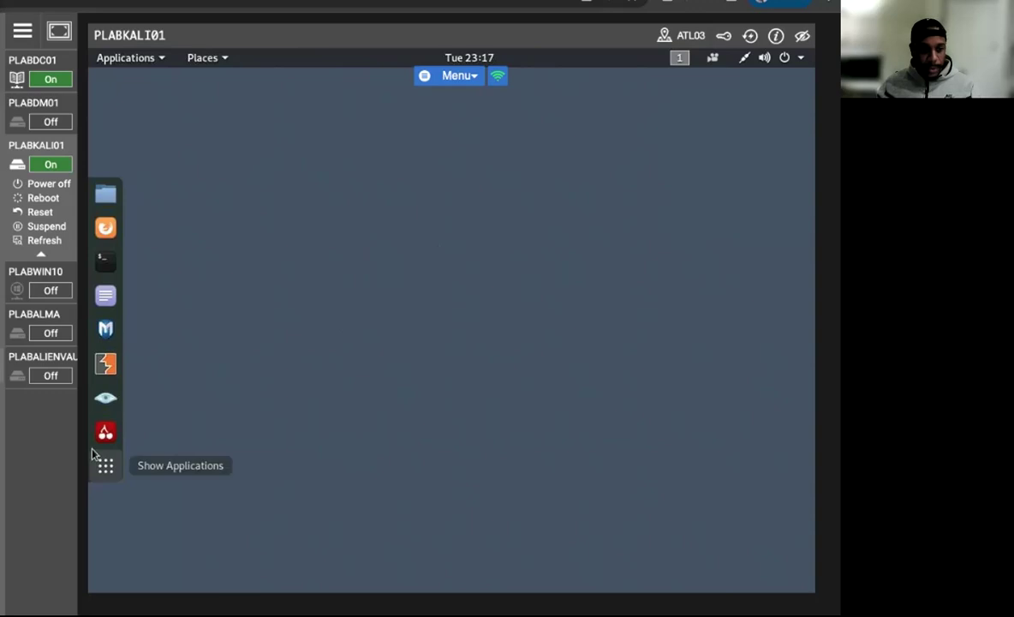
Power on the PLABDM01 lab machine and close Server Manager on its desktop
{"action": "left_click", "coordinate": [62, 104]}
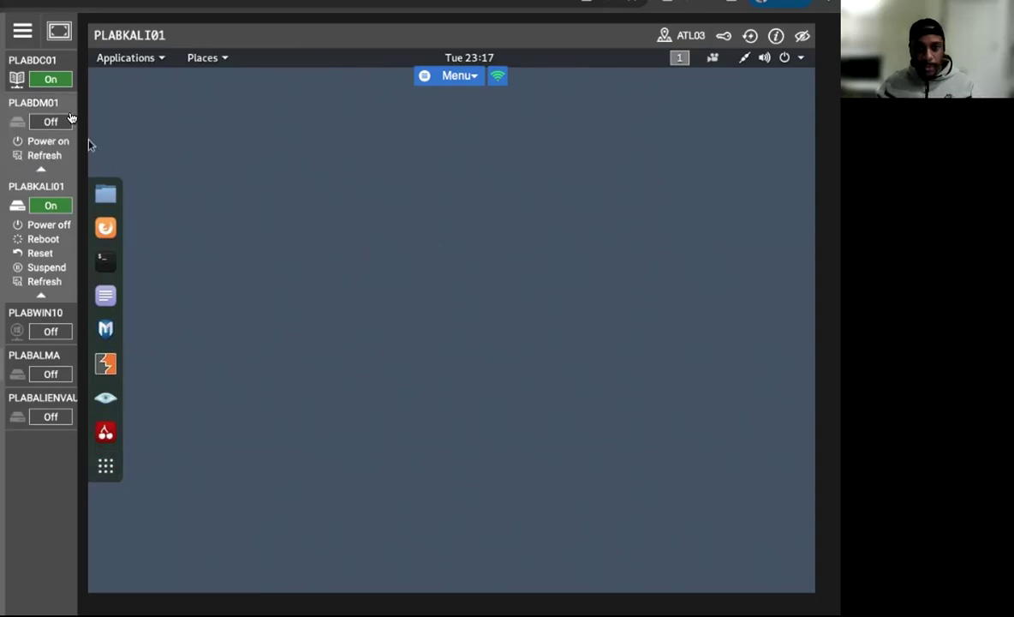
{"action": "left_click", "coordinate": [52, 140]}
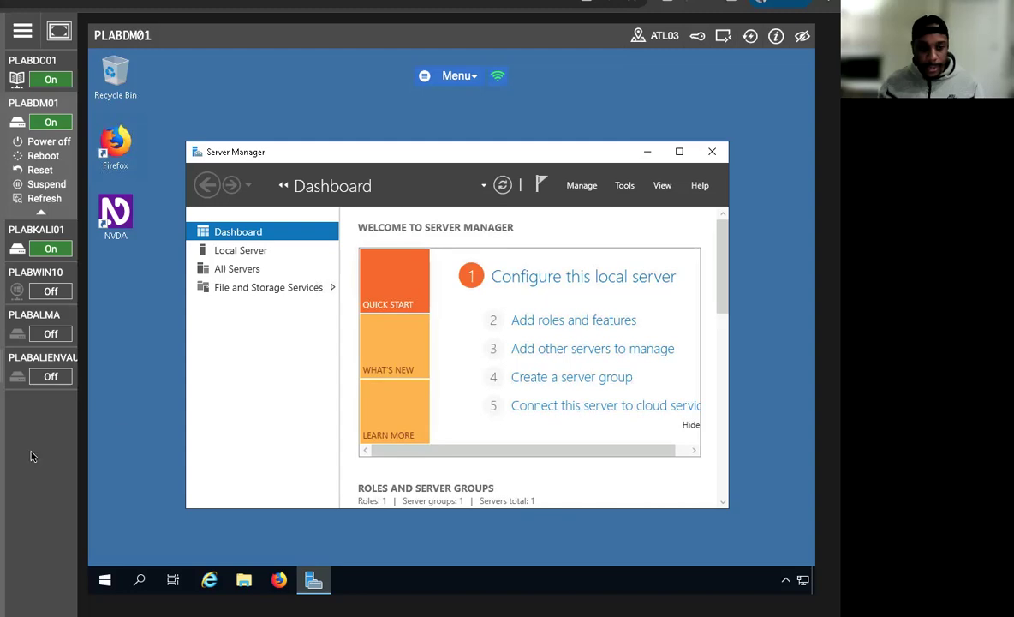
{"action": "left_click", "coordinate": [712, 152]}
{"action": "left_click", "coordinate": [138, 580]}
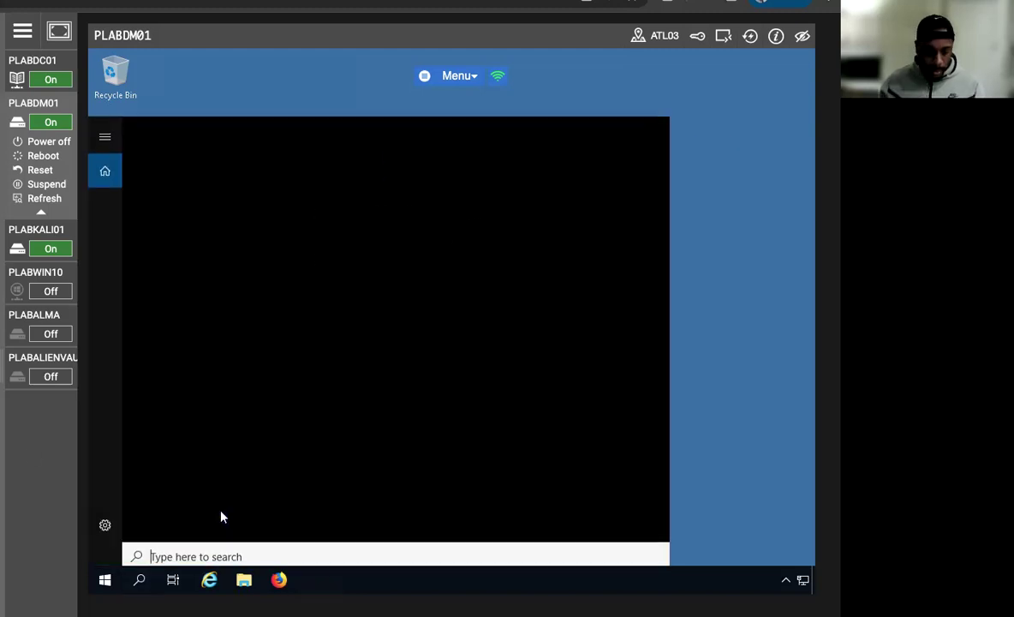
{"action": "type", "text": "wire"}
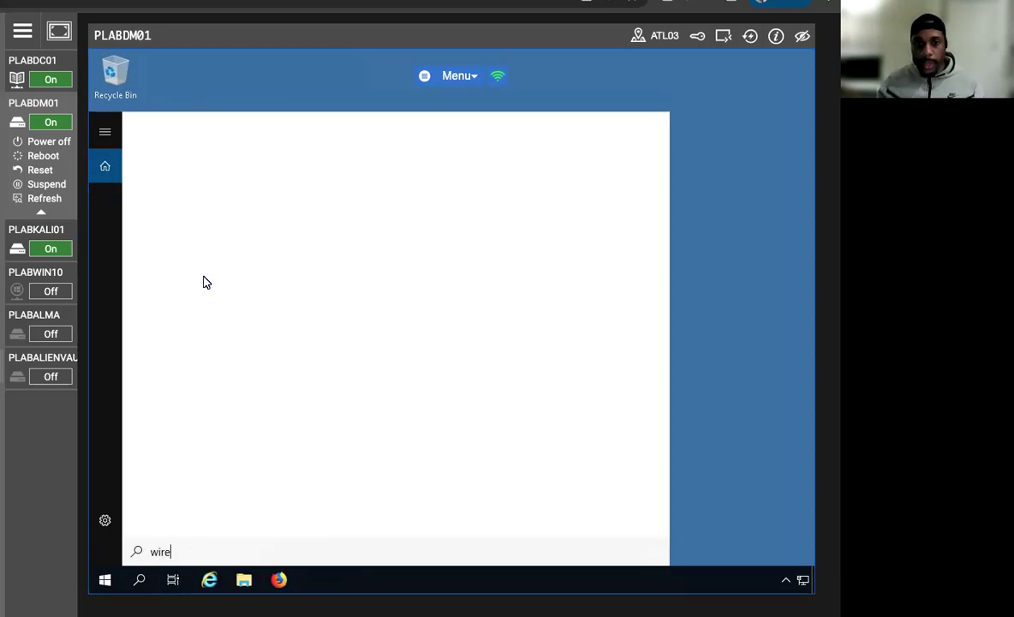
{"action": "left_click", "coordinate": [210, 194]}
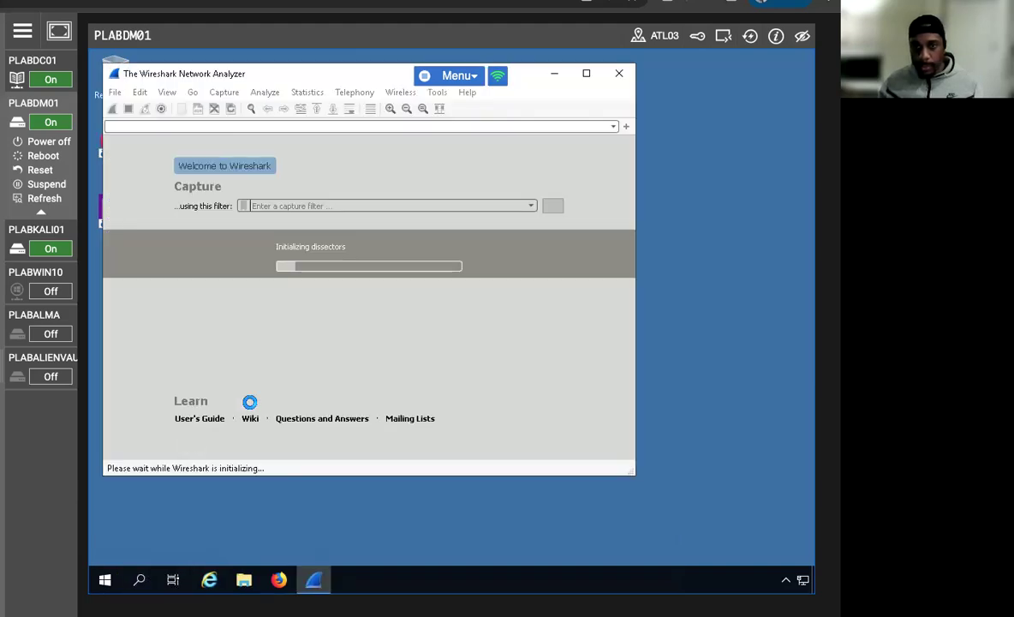
{"action": "left_click", "coordinate": [620, 74]}
Search Windows for Wireshark and run it as administrator
{"action": "left_click", "coordinate": [144, 579]}
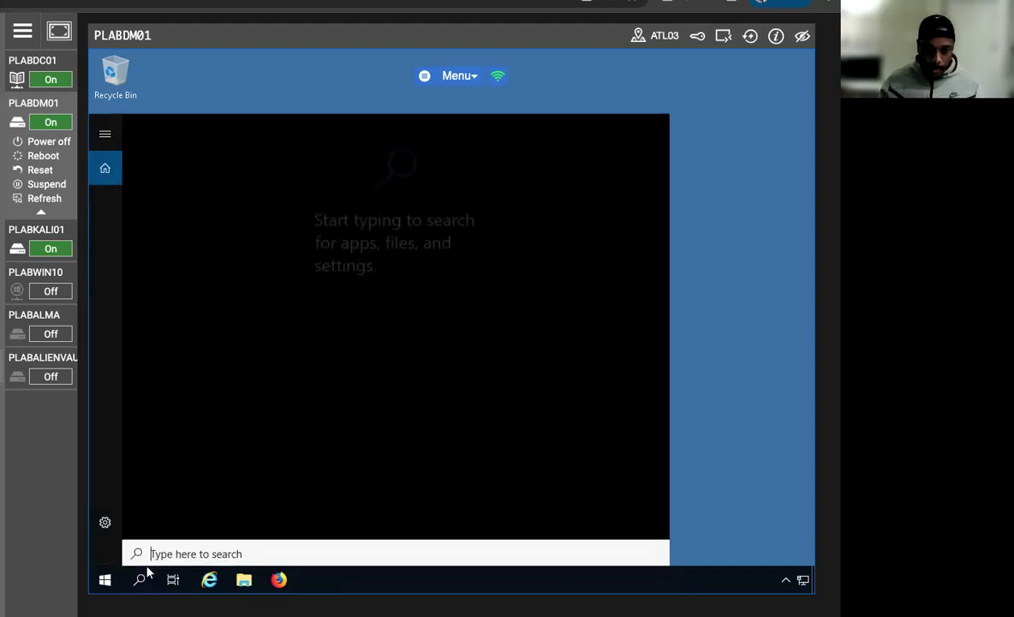
{"action": "type", "text": "wiresha"}
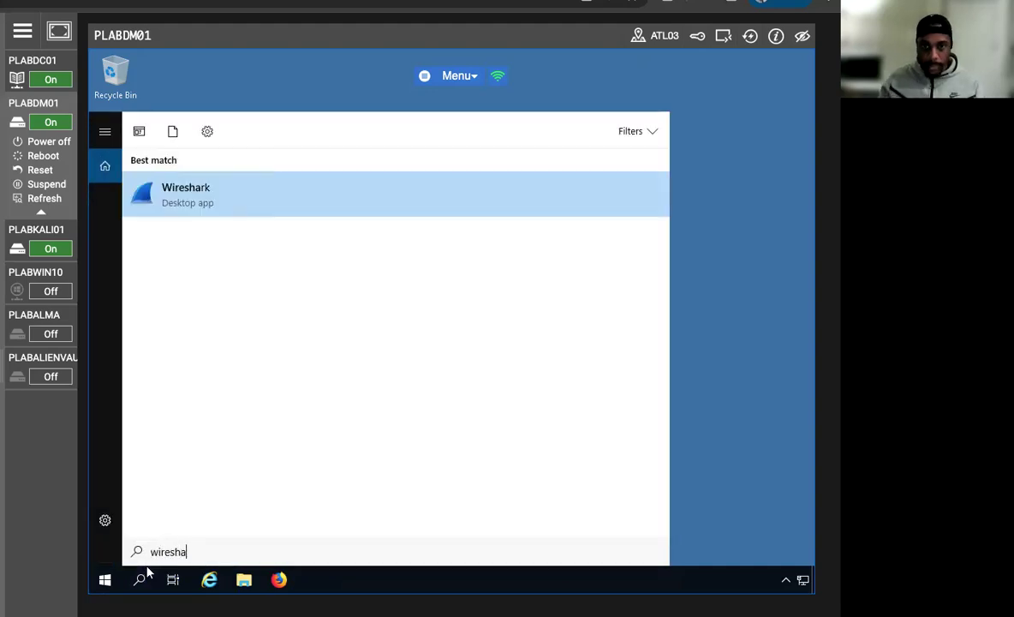
{"action": "right_click", "coordinate": [187, 211]}
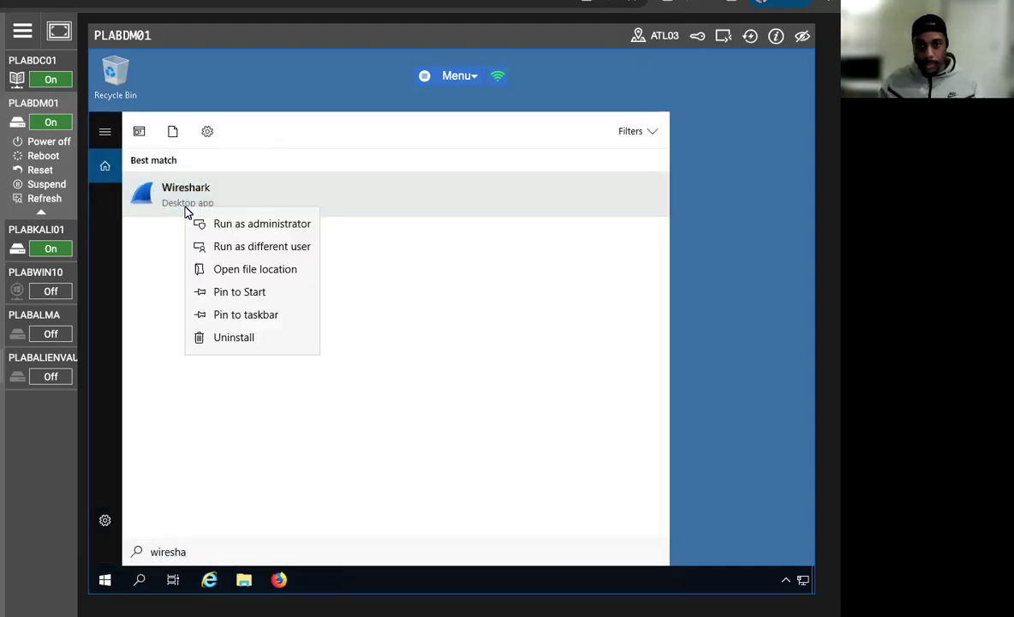
{"action": "left_click", "coordinate": [199, 222]}
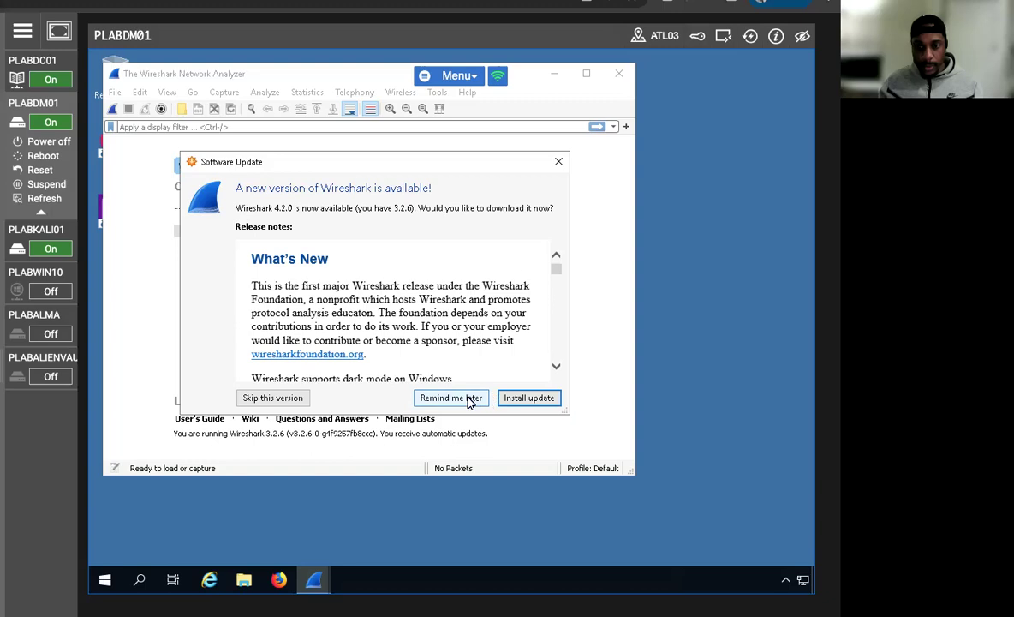
Postpone the Wireshark software update and start a live capture on the Ethernet interface
{"action": "left_click", "coordinate": [462, 398]}
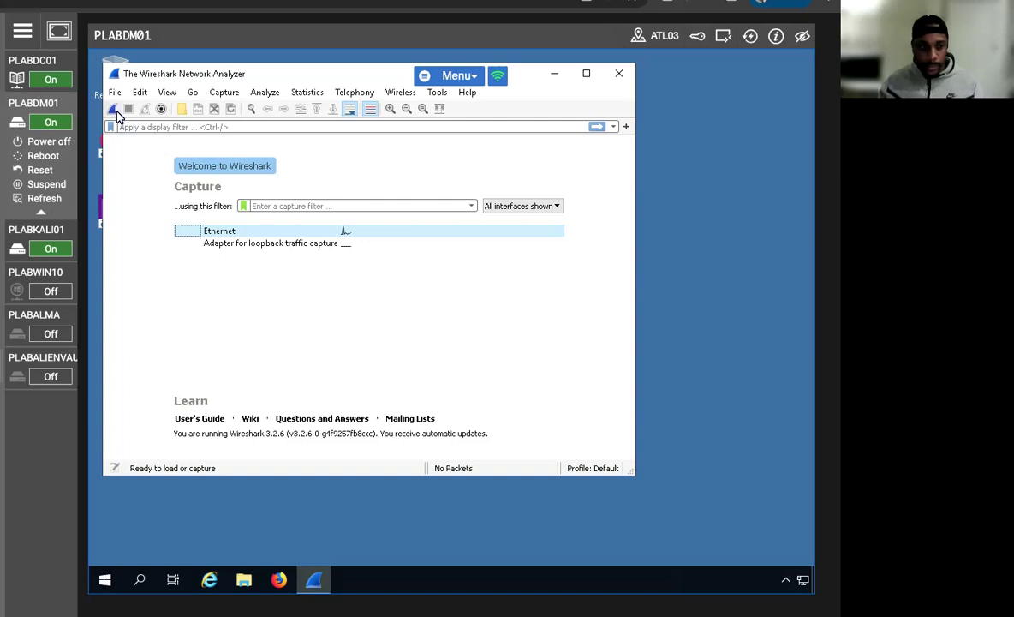
{"action": "left_click", "coordinate": [239, 234]}
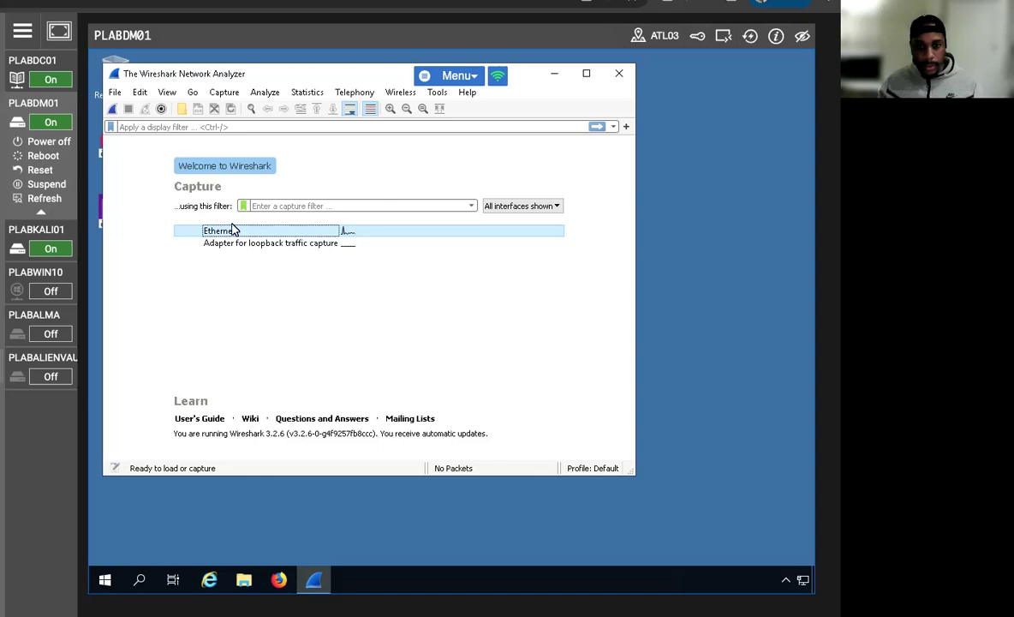
{"action": "double_click", "coordinate": [231, 231]}
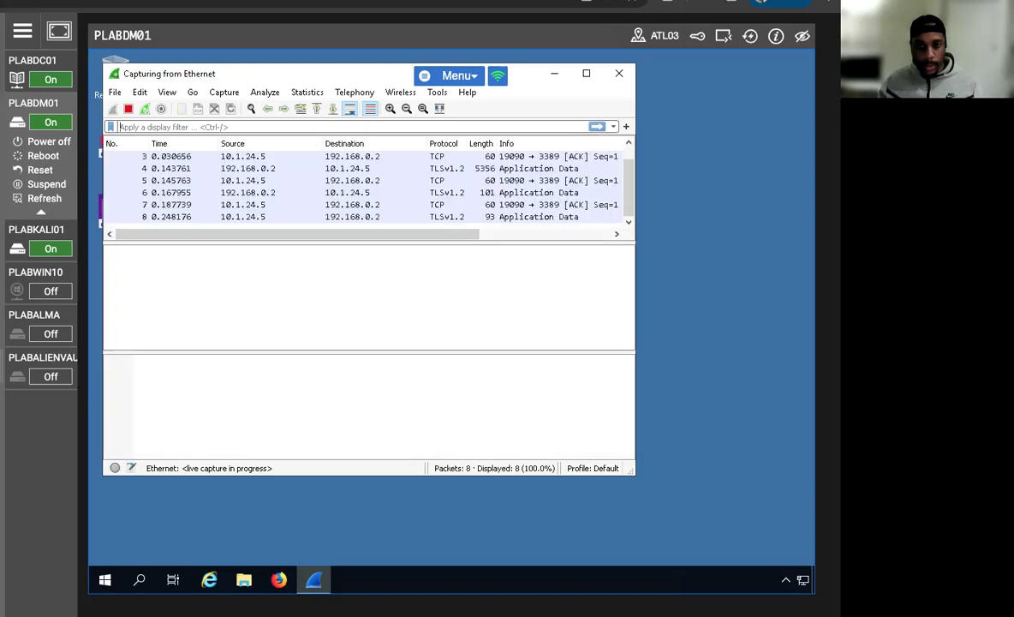
Maximize the Wireshark window and power on the PLABWIN10 lab machine while the capture keeps running
{"action": "left_click", "coordinate": [586, 74]}
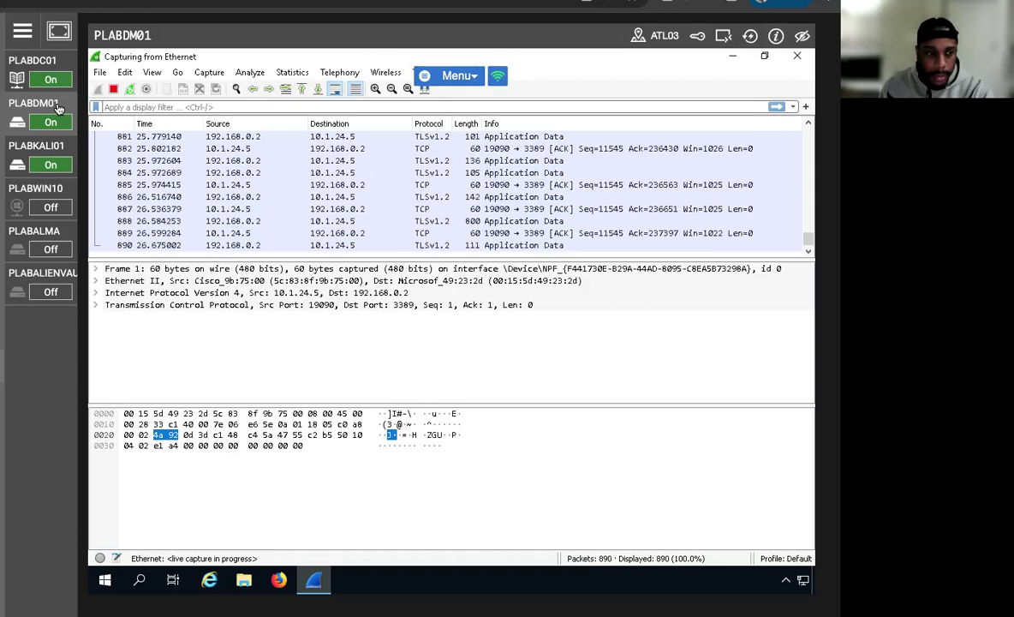
{"action": "mouse_move", "coordinate": [51, 132]}
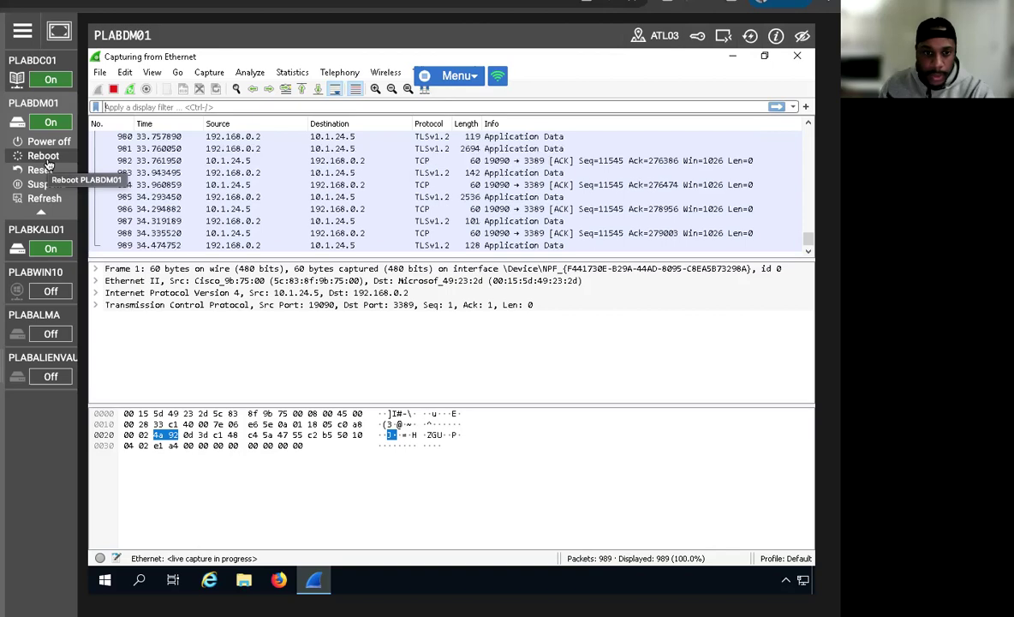
{"action": "left_click", "coordinate": [45, 158]}
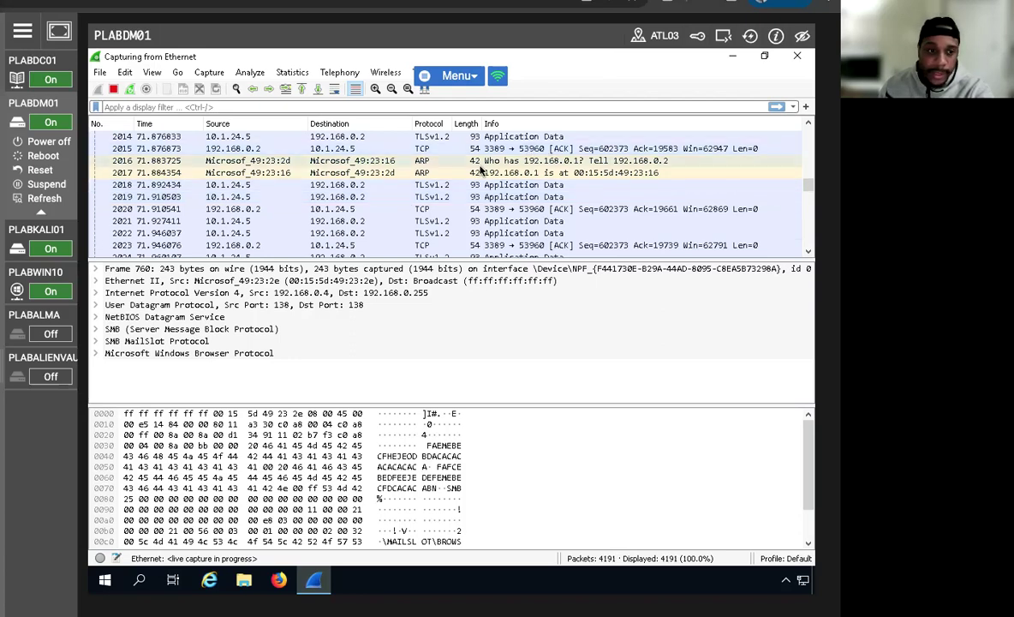
Switch to the PLABWIN10 lab machine and reconnect to it so its desktop session loads
{"action": "mouse_move", "coordinate": [37, 257]}
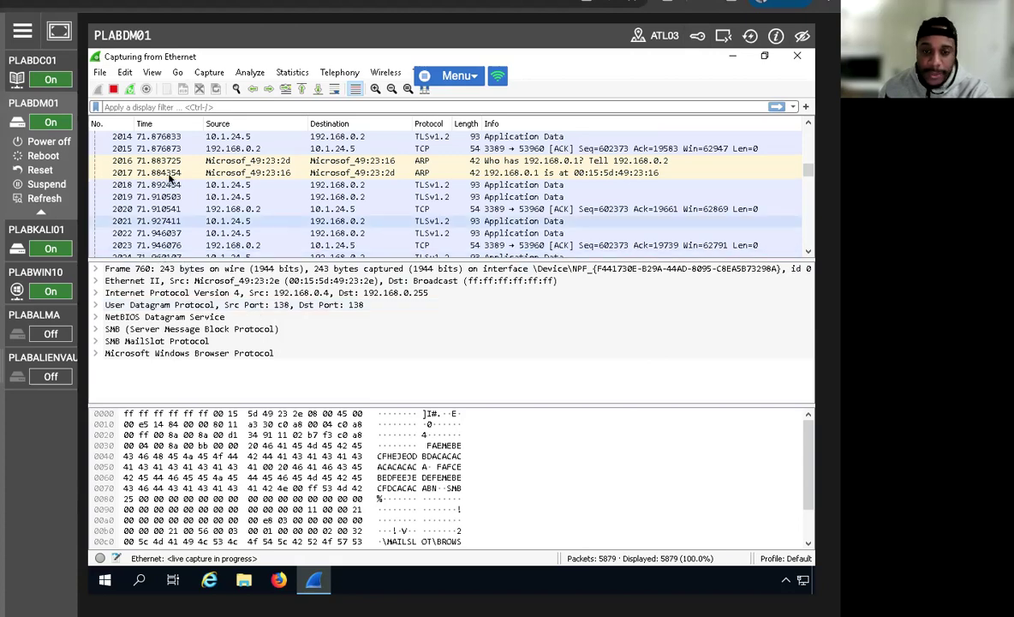
{"action": "left_click", "coordinate": [36, 230]}
{"action": "left_click", "coordinate": [36, 355]}
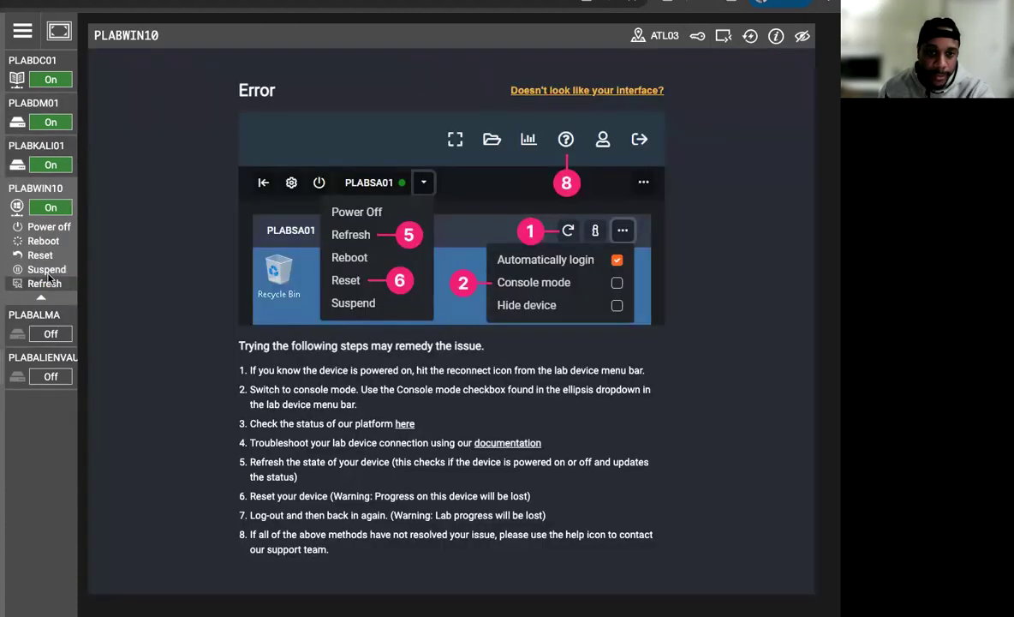
{"action": "left_click", "coordinate": [723, 35]}
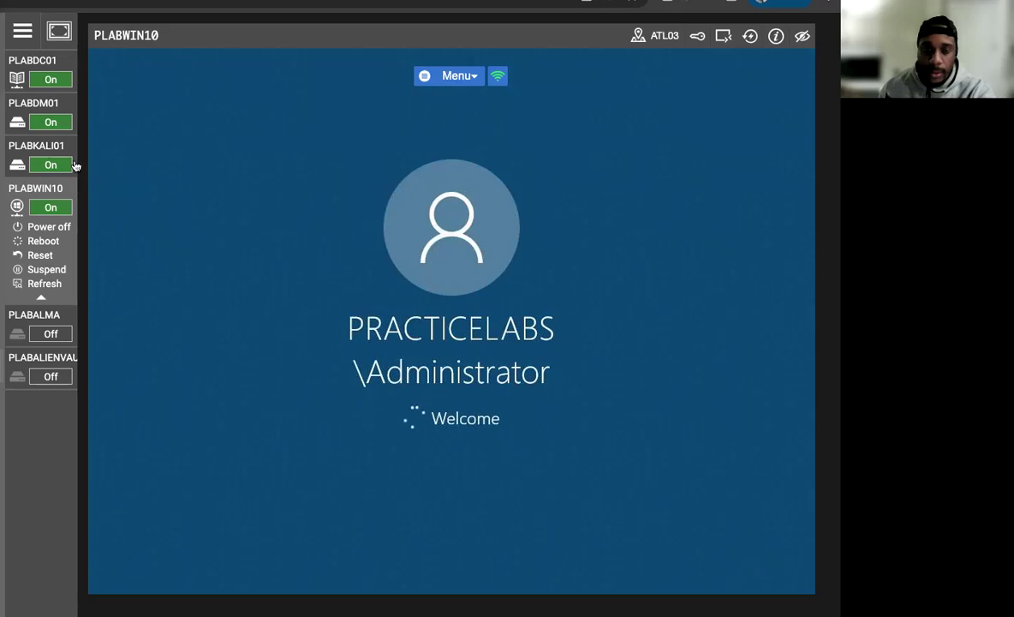
Return to the PLABDM01 machine and stop the live Ethernet capture
{"action": "mouse_move", "coordinate": [65, 109]}
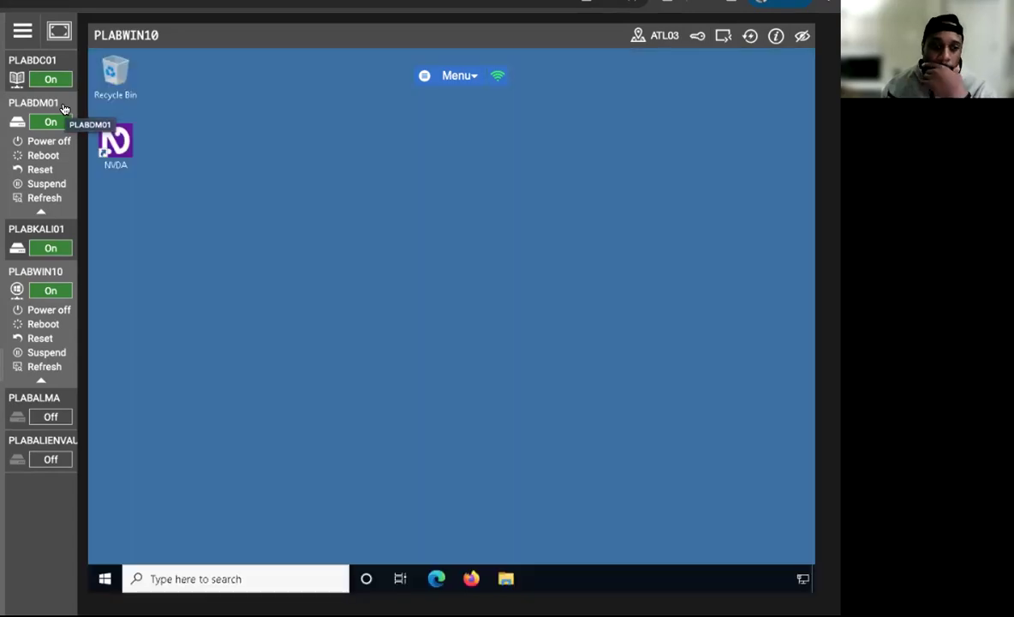
{"action": "left_click", "coordinate": [63, 109]}
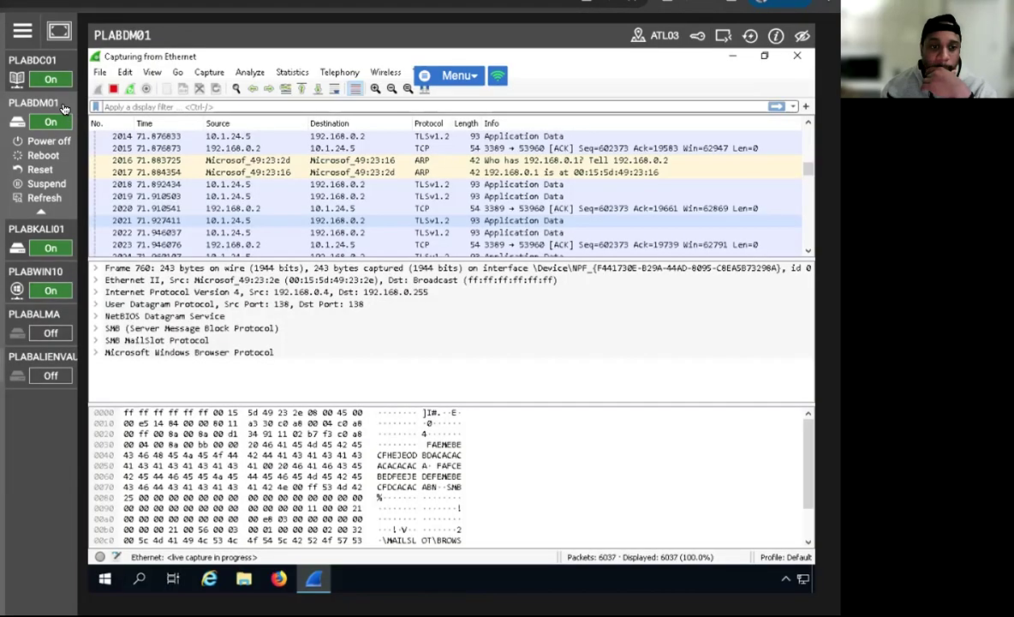
{"action": "left_click", "coordinate": [114, 91]}
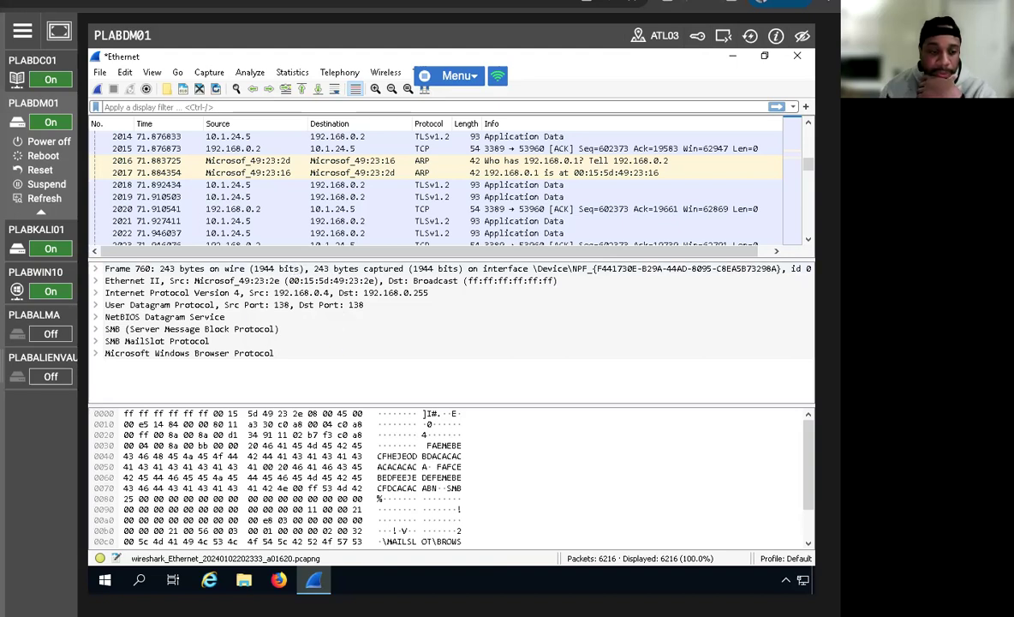
Filter the captured packets by arp and inspect the last request asking who has 192.168.0.1
{"action": "left_click", "coordinate": [178, 106]}
{"action": "type", "text": "arp"}
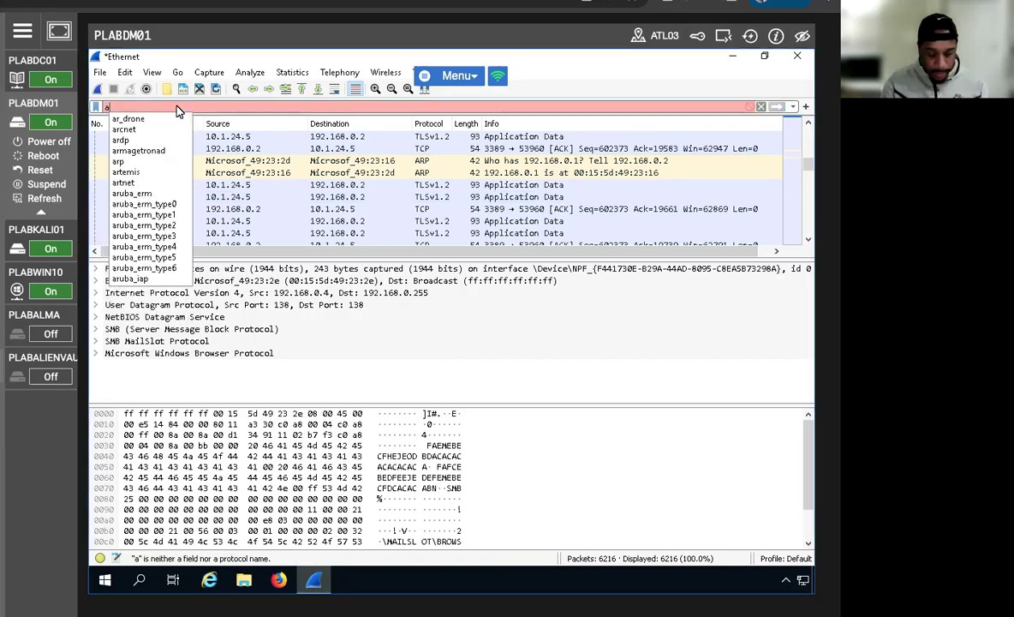
{"action": "key", "text": "Return"}
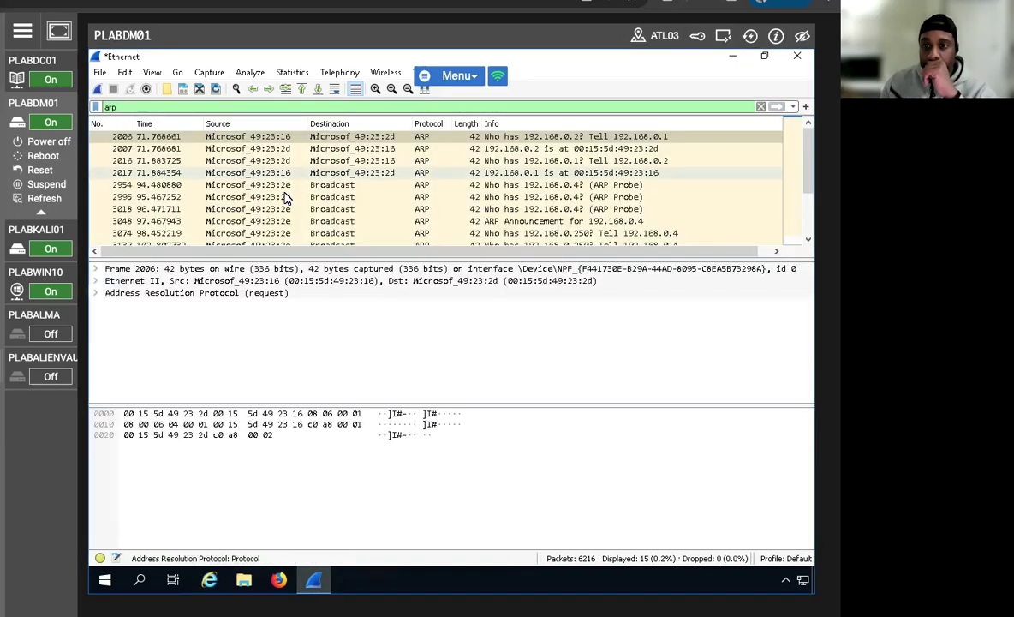
{"action": "scroll", "coordinate": [289, 190], "scroll_direction": "down", "scroll_amount": 2}
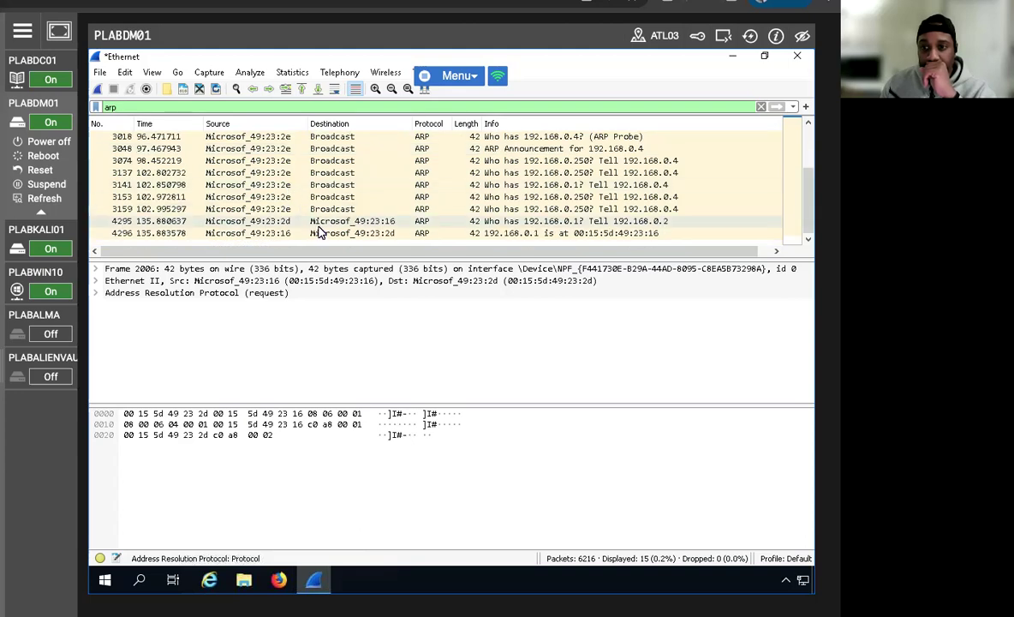
{"action": "left_click", "coordinate": [188, 233]}
{"action": "left_click", "coordinate": [172, 222]}
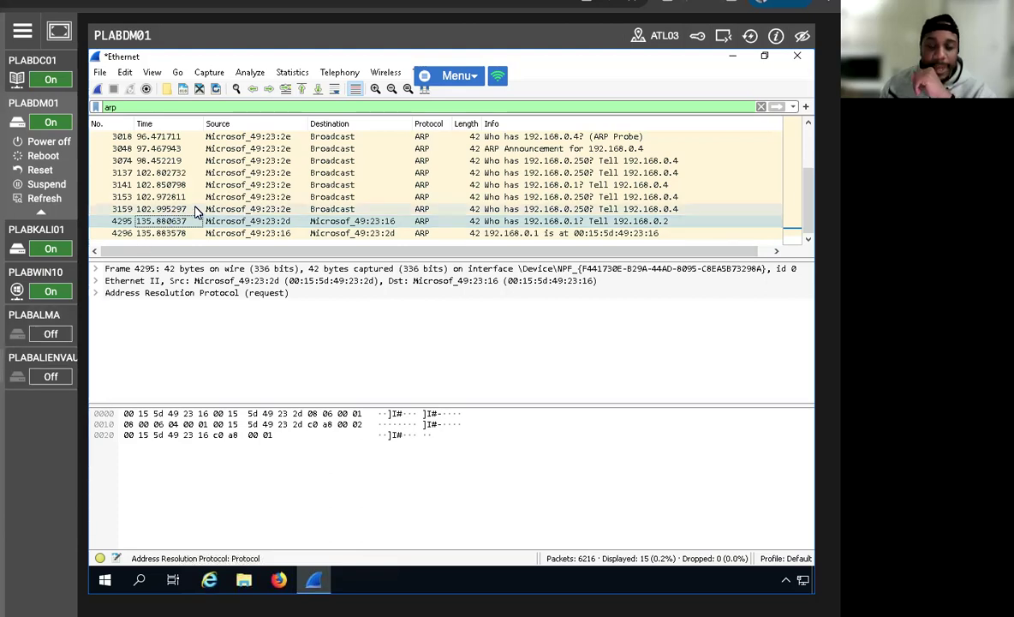
{"action": "scroll", "coordinate": [210, 206], "scroll_direction": "up", "scroll_amount": 2}
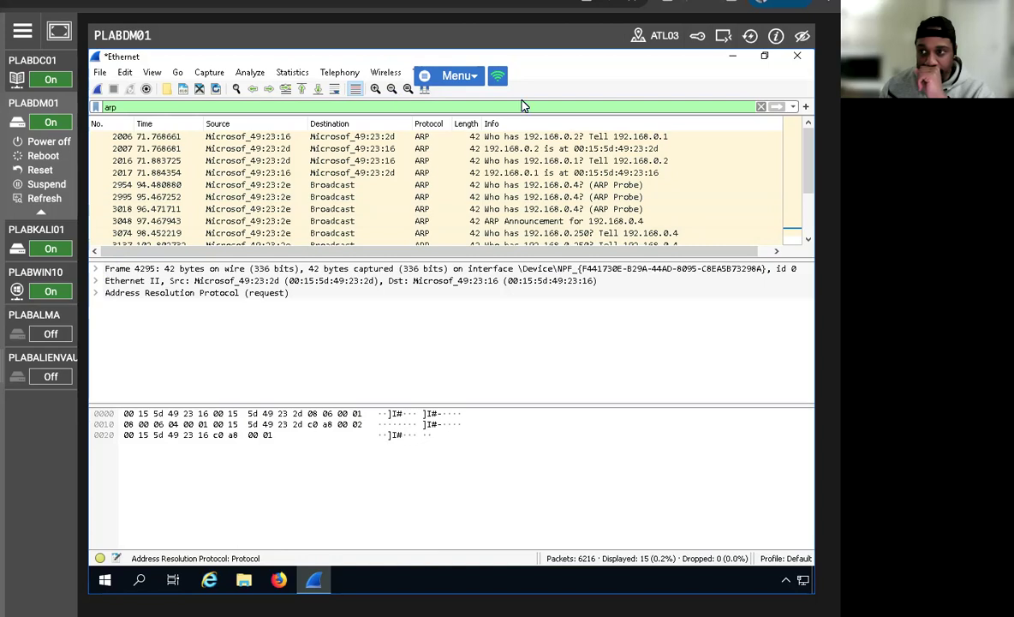
Clear the arp display filter and sort the packet list in turn by number, time, source, protocol, length and info
{"action": "left_click", "coordinate": [761, 107]}
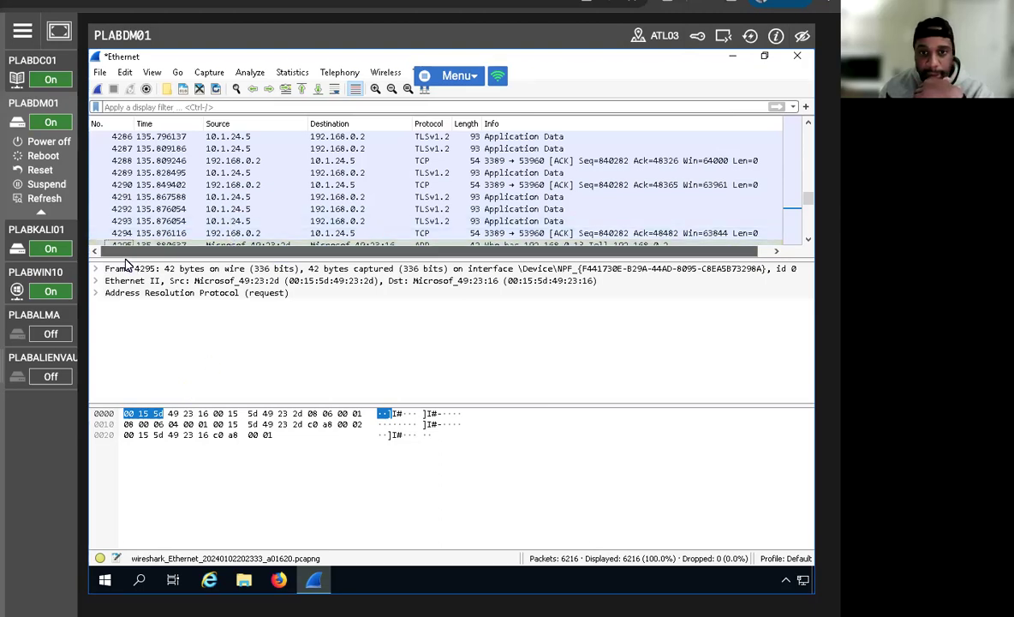
{"action": "left_click", "coordinate": [101, 127]}
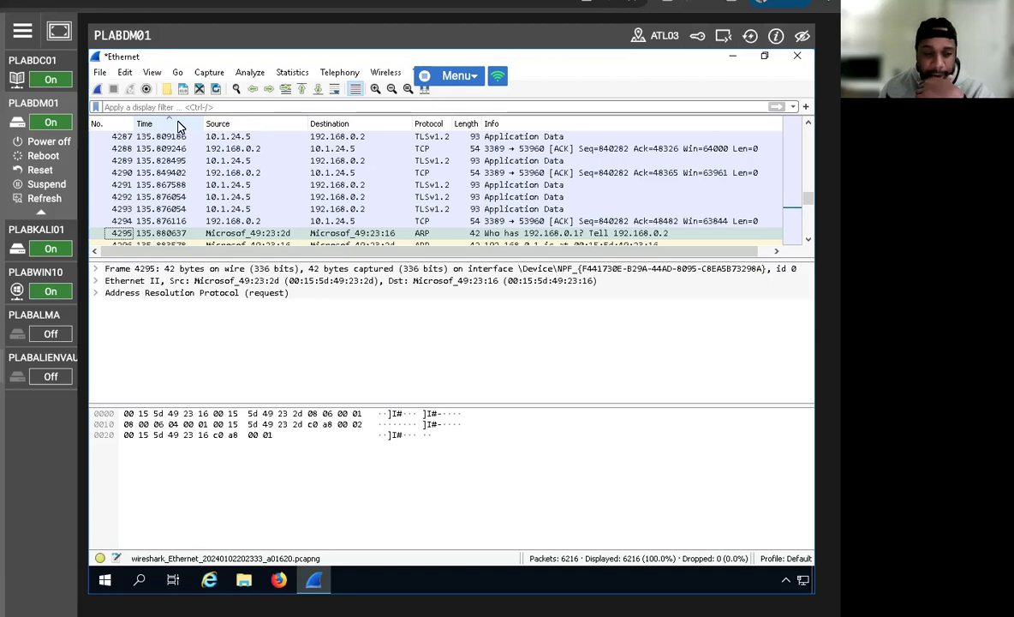
{"action": "left_click", "coordinate": [235, 127]}
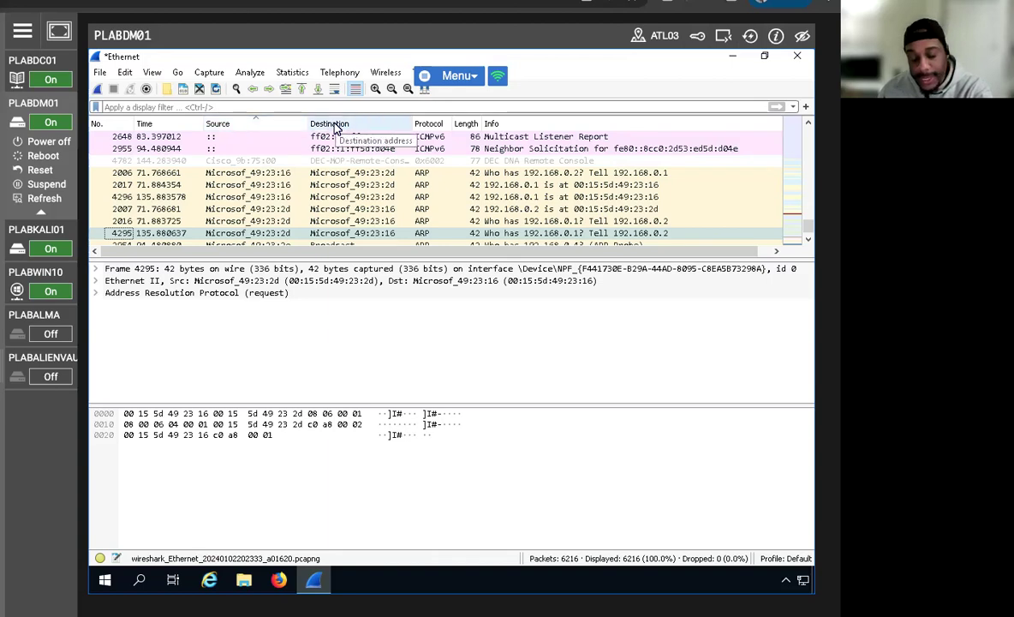
{"action": "left_click", "coordinate": [437, 127]}
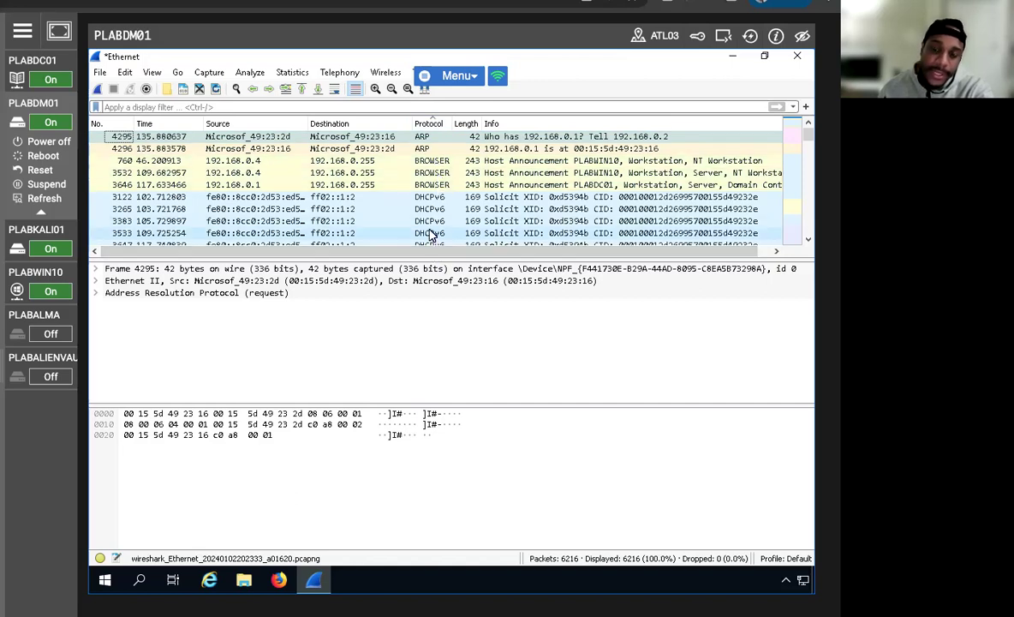
{"action": "left_click", "coordinate": [468, 127]}
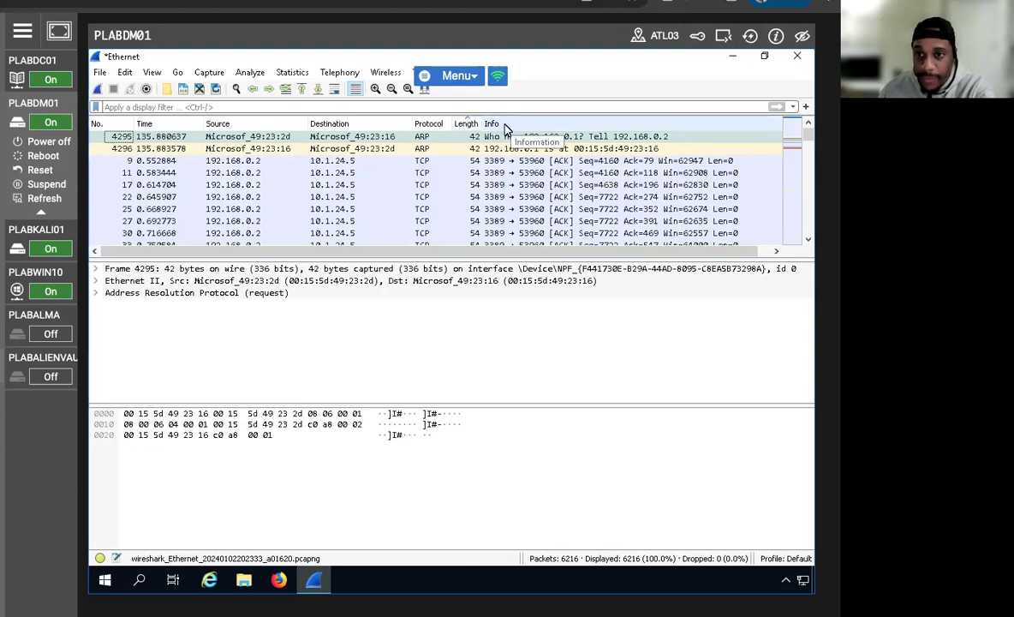
{"action": "scroll", "coordinate": [470, 204], "scroll_direction": "down", "scroll_amount": 10}
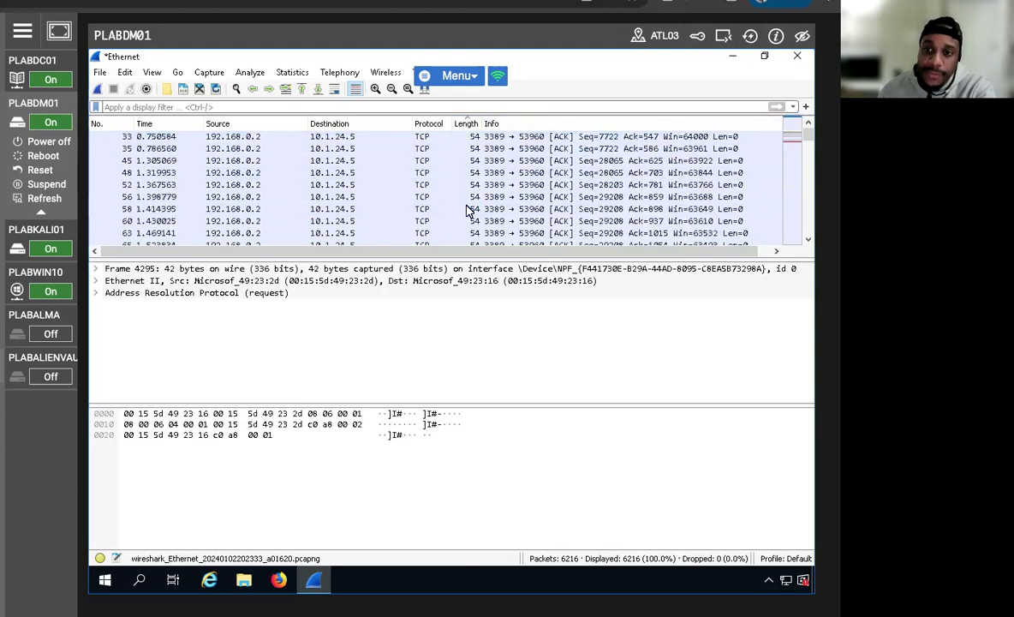
{"action": "scroll", "coordinate": [474, 171], "scroll_direction": "up", "scroll_amount": 10}
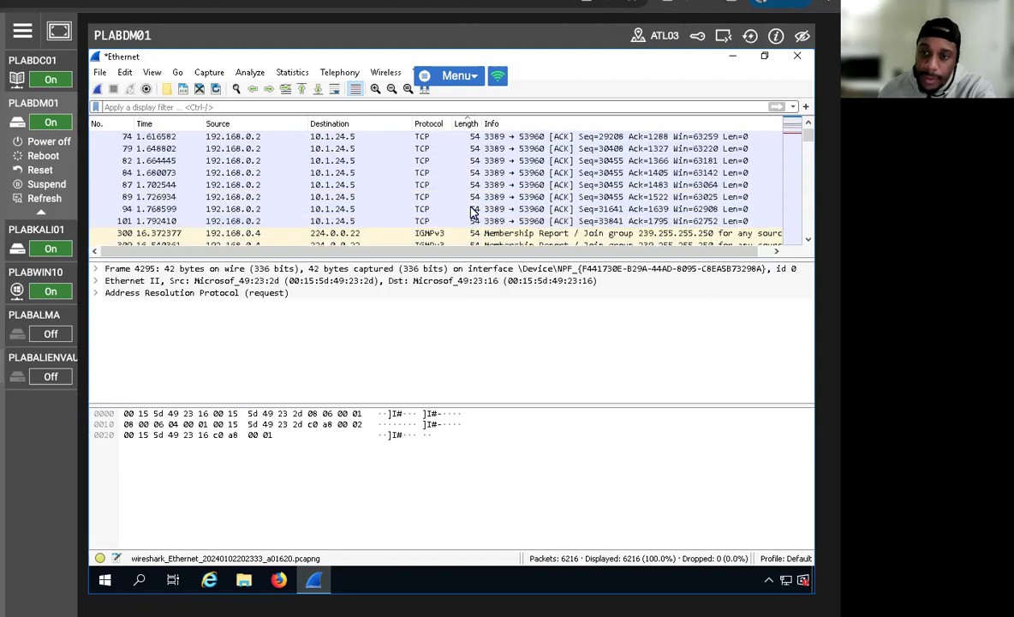
{"action": "left_click", "coordinate": [492, 124]}
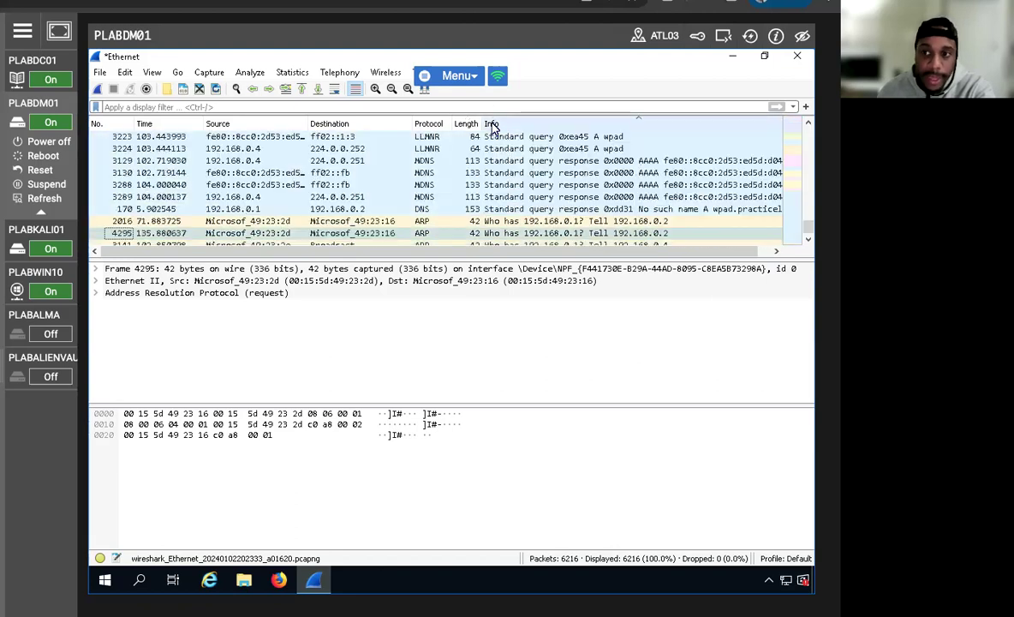
{"action": "scroll", "coordinate": [484, 159], "scroll_direction": "down", "scroll_amount": 1}
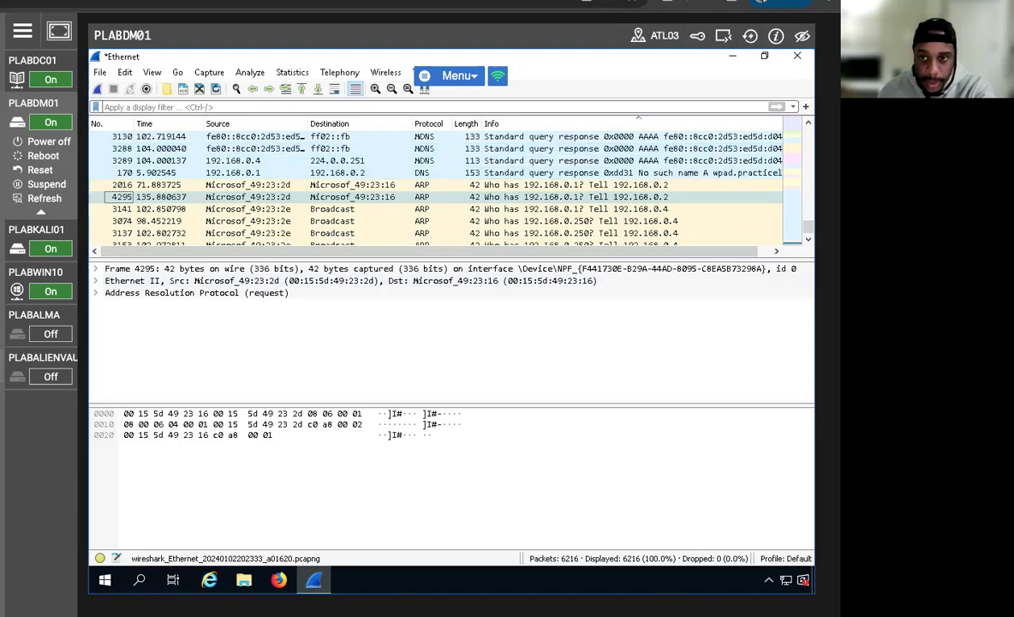
Compare the packet list sorted by protocol and by destination, ending with it sorted by protocol
{"action": "left_click", "coordinate": [425, 124]}
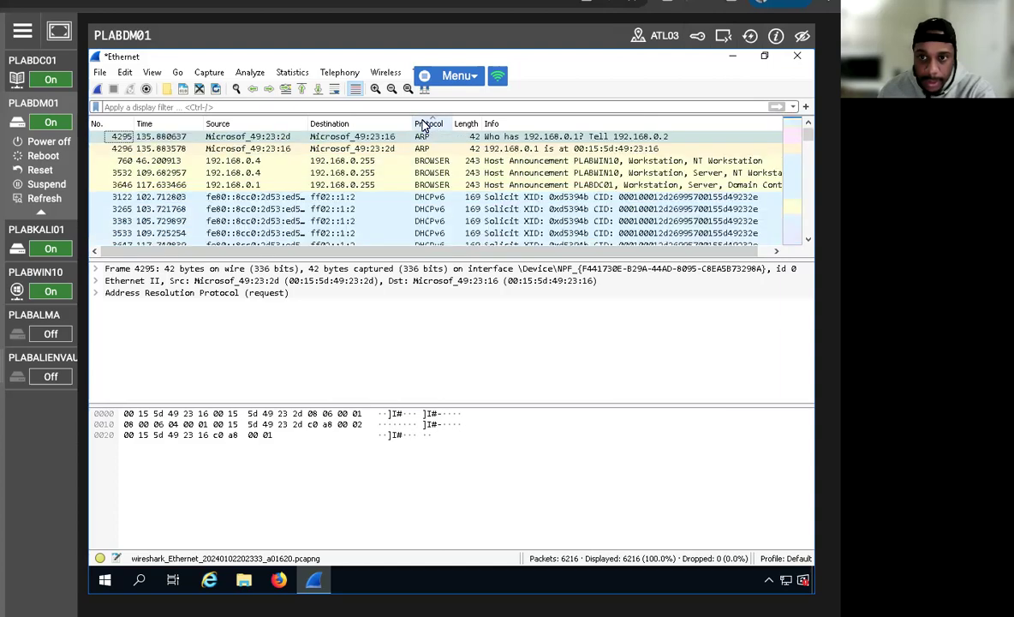
{"action": "scroll", "coordinate": [423, 202], "scroll_direction": "up", "scroll_amount": 5}
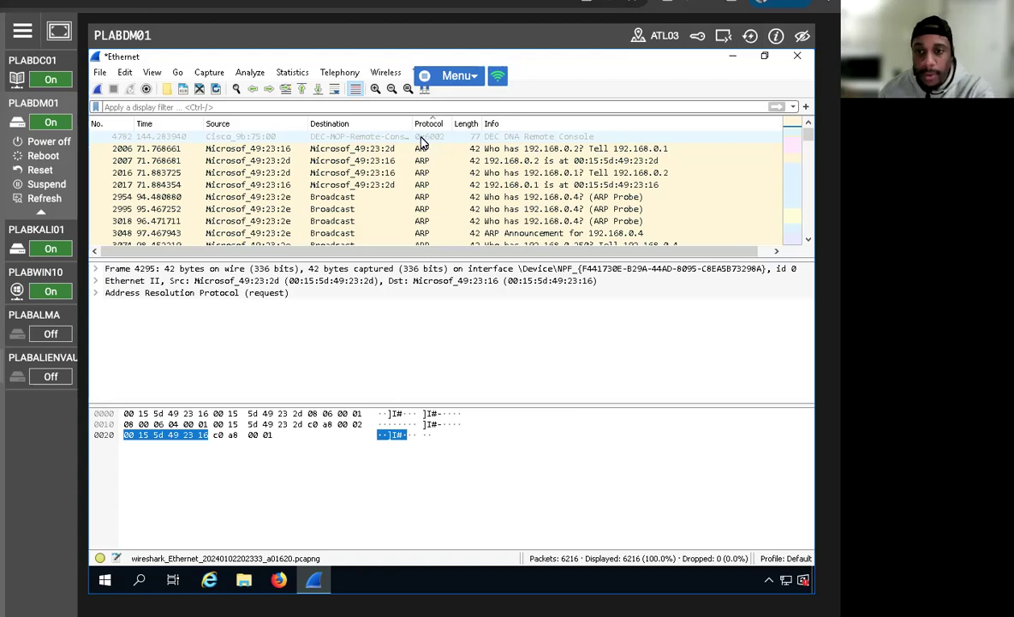
{"action": "left_click", "coordinate": [306, 123]}
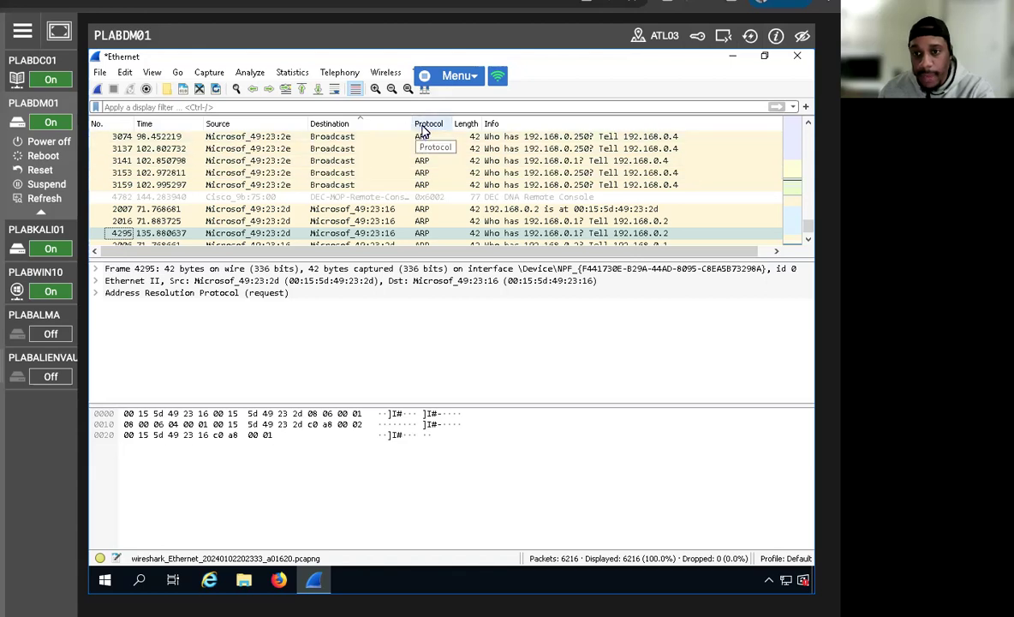
{"action": "left_click", "coordinate": [424, 125]}
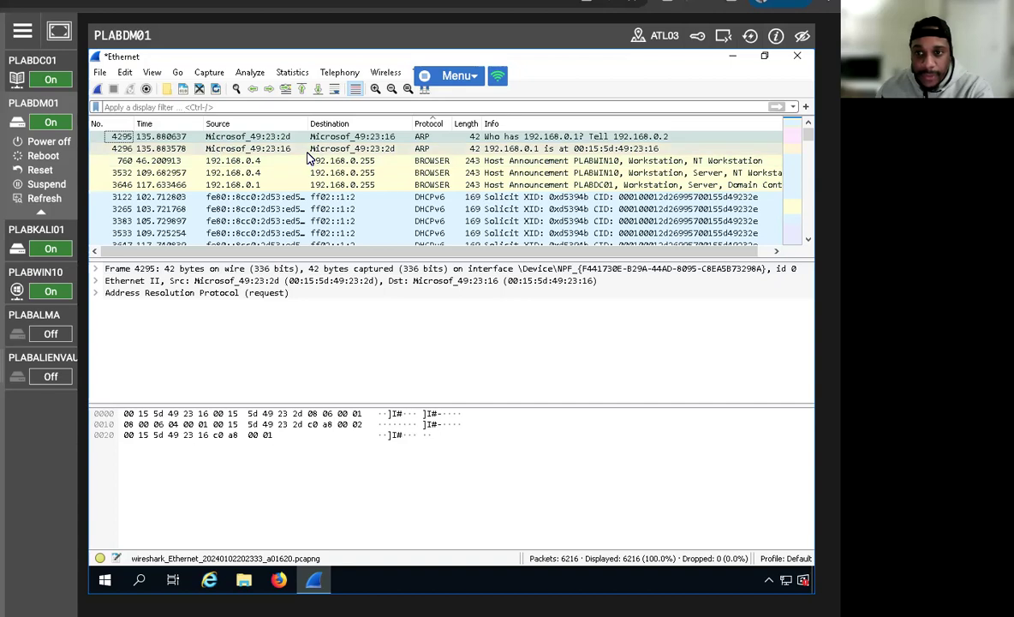
Inspect ARP request packet 4295 and its reply, packet 4296, in the packet list
{"action": "key", "text": "Down"}
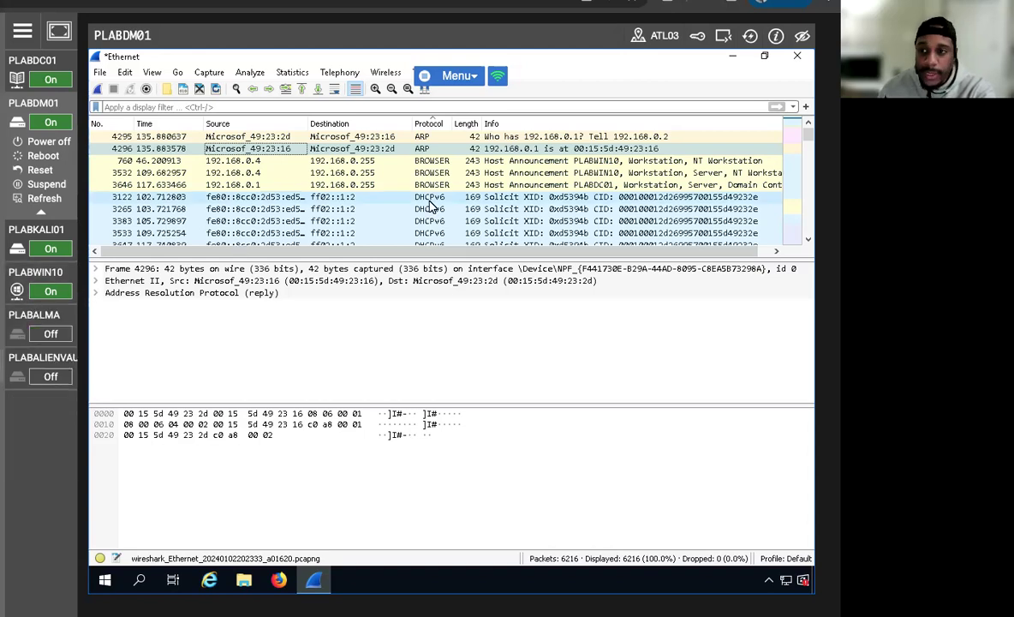
{"action": "left_click", "coordinate": [504, 139]}
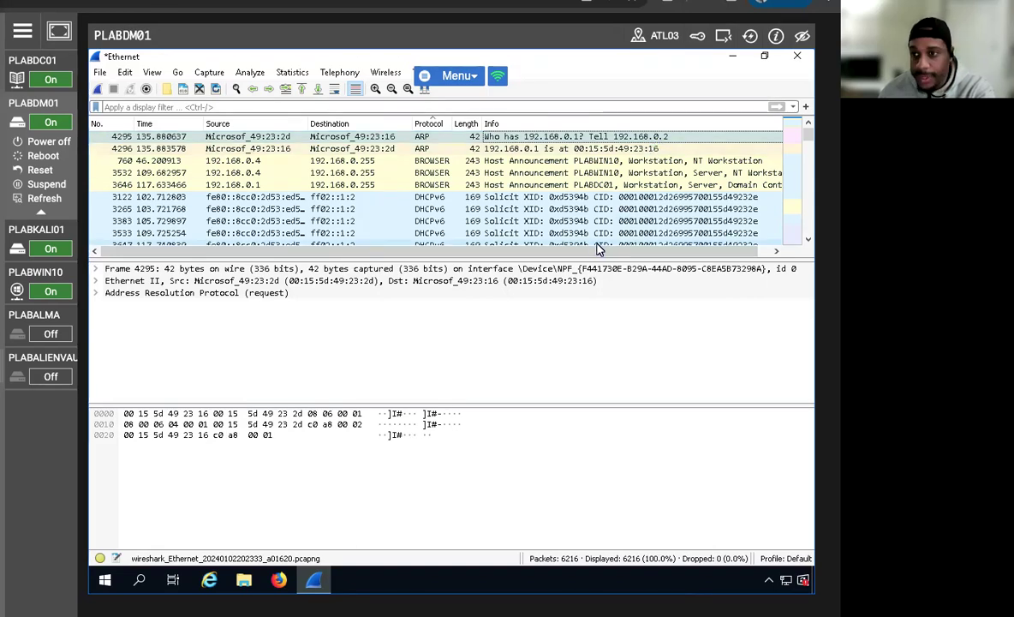
{"action": "left_click", "coordinate": [593, 148]}
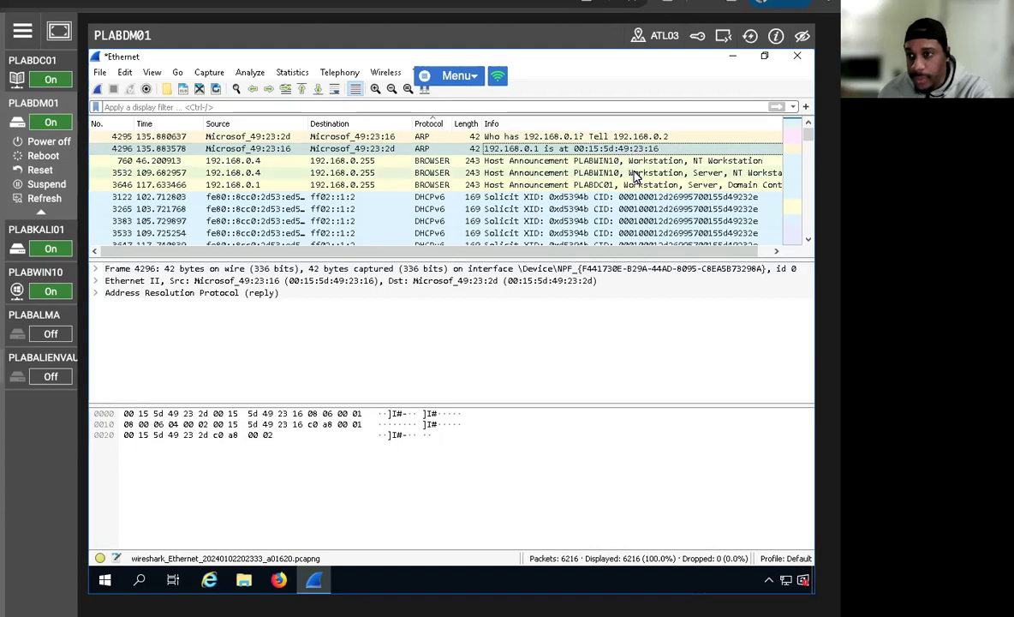
Browse the ARP, BROWSER, DHCPv6, DNS and HTTP packets, and reverse the protocol sort to descending order
{"action": "scroll", "coordinate": [604, 213], "scroll_direction": "down", "scroll_amount": 3}
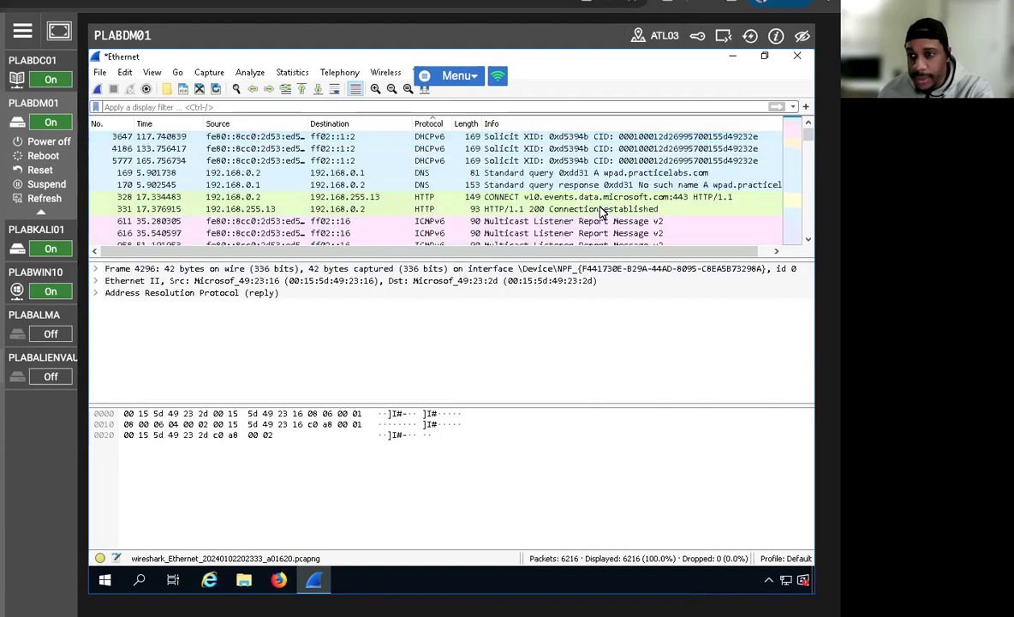
{"action": "scroll", "coordinate": [603, 212], "scroll_direction": "up", "scroll_amount": 3}
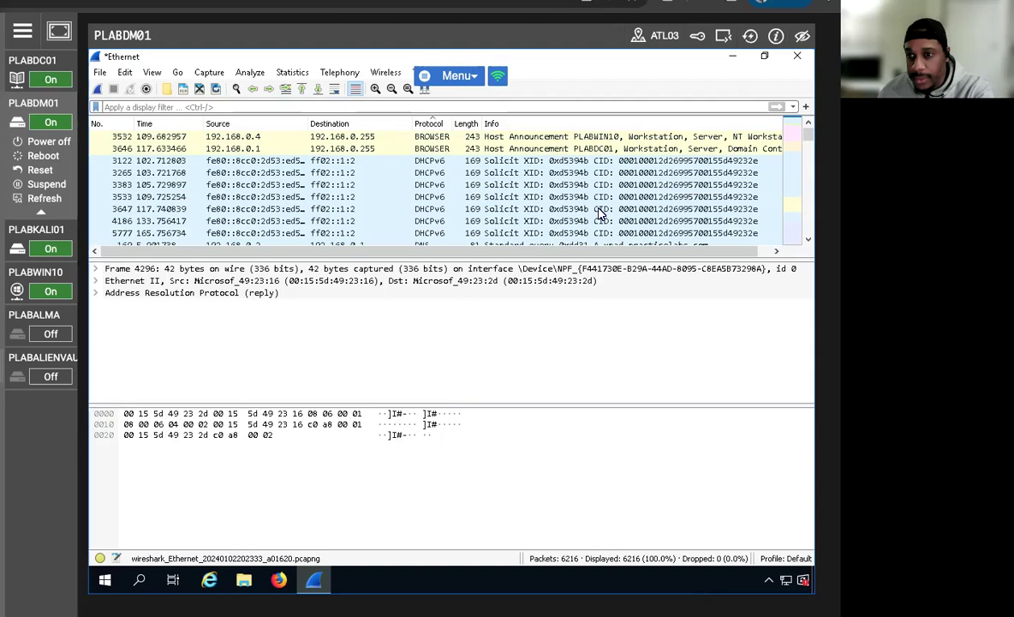
{"action": "scroll", "coordinate": [597, 213], "scroll_direction": "up", "scroll_amount": 1}
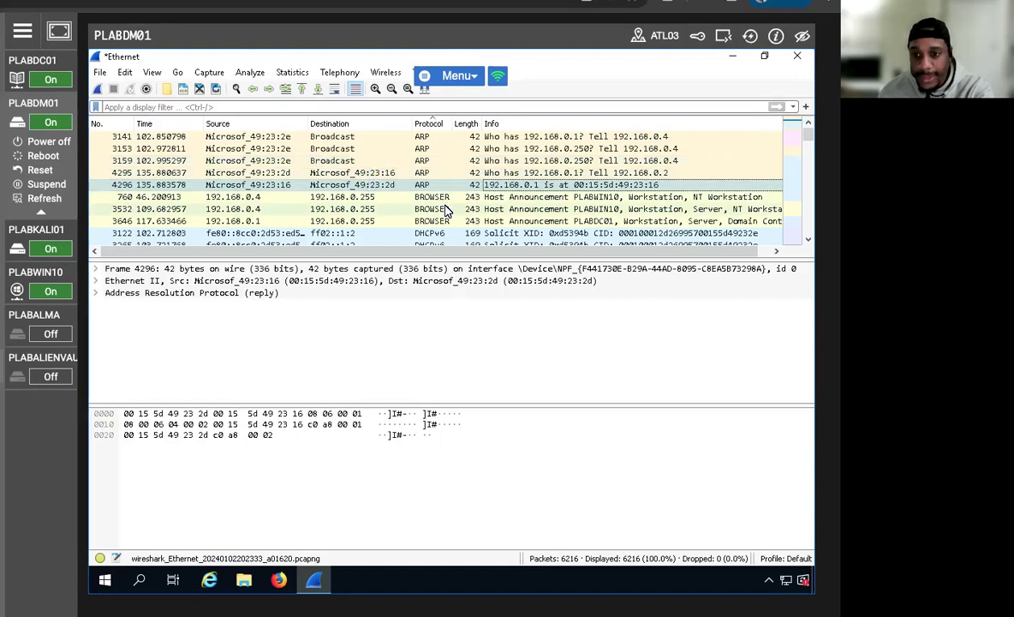
{"action": "scroll", "coordinate": [446, 210], "scroll_direction": "down", "scroll_amount": 2}
{"action": "scroll", "coordinate": [446, 210], "scroll_direction": "up", "scroll_amount": 3}
{"action": "scroll", "coordinate": [446, 210], "scroll_direction": "down", "scroll_amount": 5}
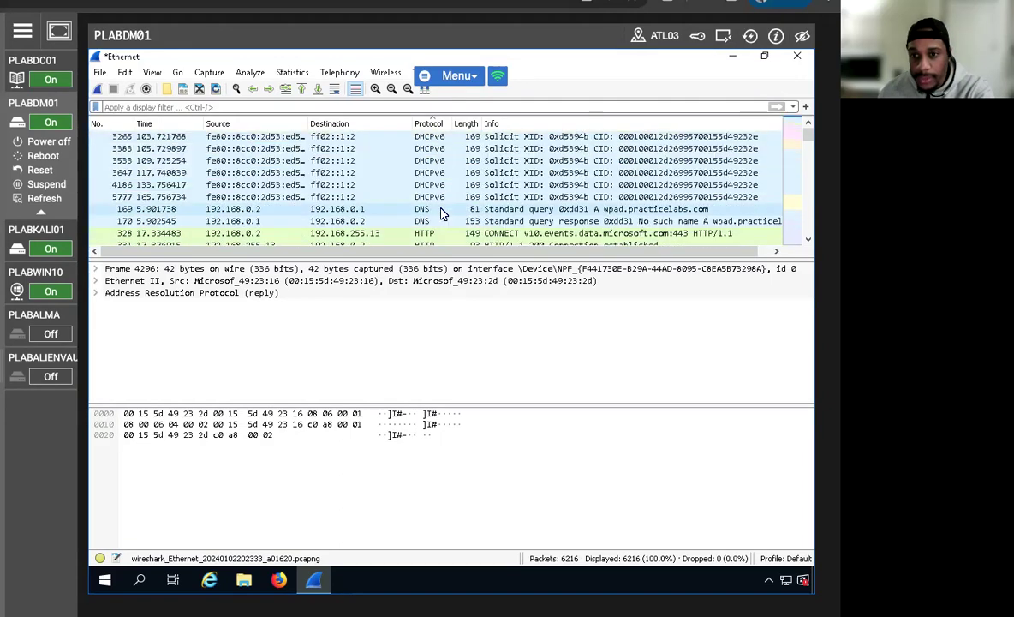
{"action": "left_click", "coordinate": [429, 125]}
{"action": "scroll", "coordinate": [434, 197], "scroll_direction": "up", "scroll_amount": 20}
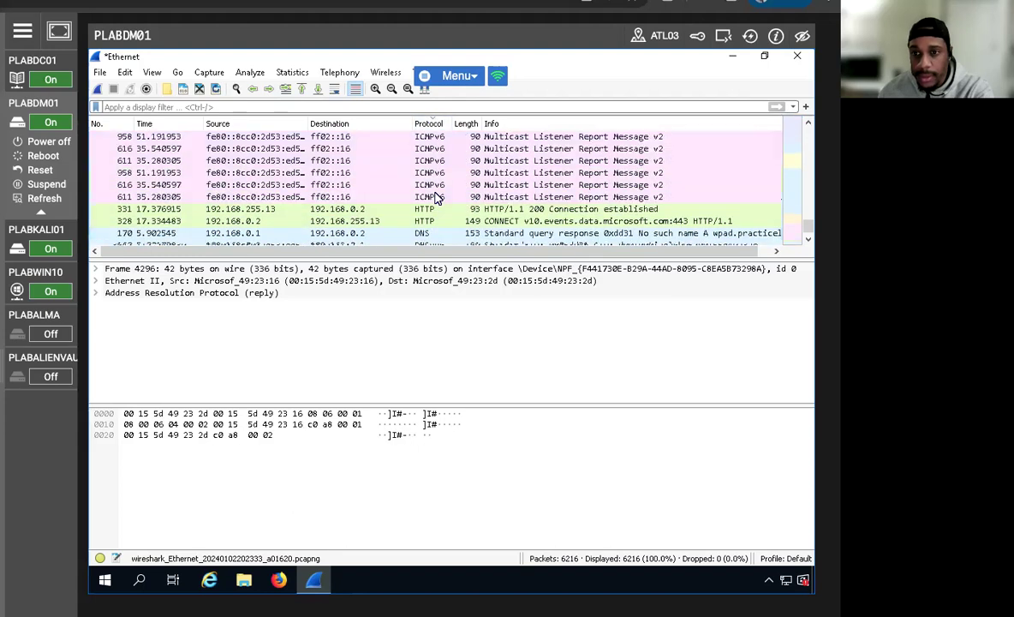
Browse the packets in descending protocol order and switch the protocol sort back to ascending
{"action": "scroll", "coordinate": [420, 184], "scroll_direction": "up", "scroll_amount": 15}
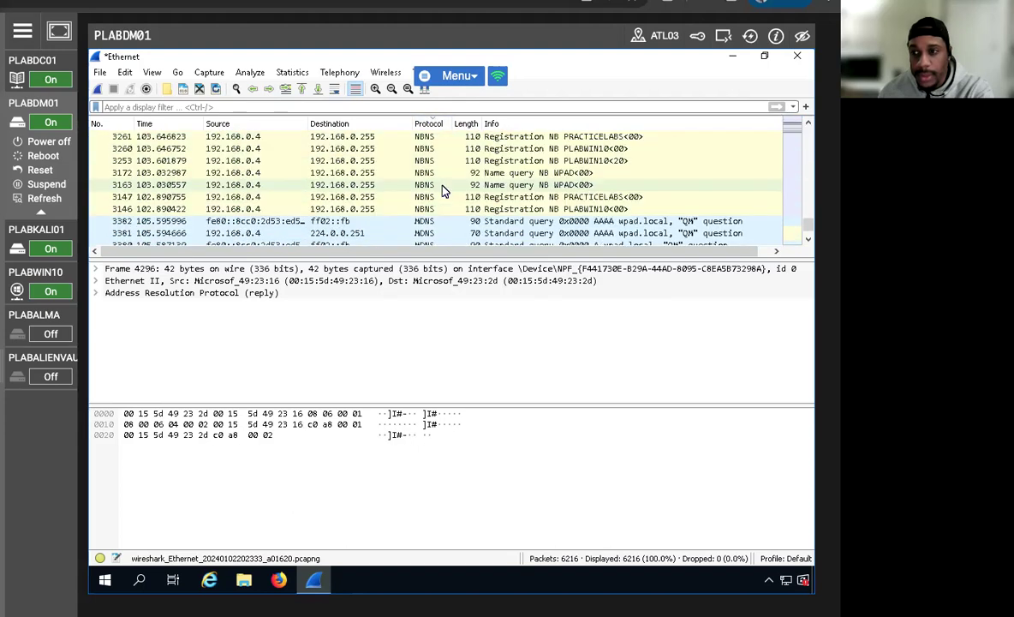
{"action": "scroll", "coordinate": [809, 229], "scroll_direction": "up", "scroll_amount": 5}
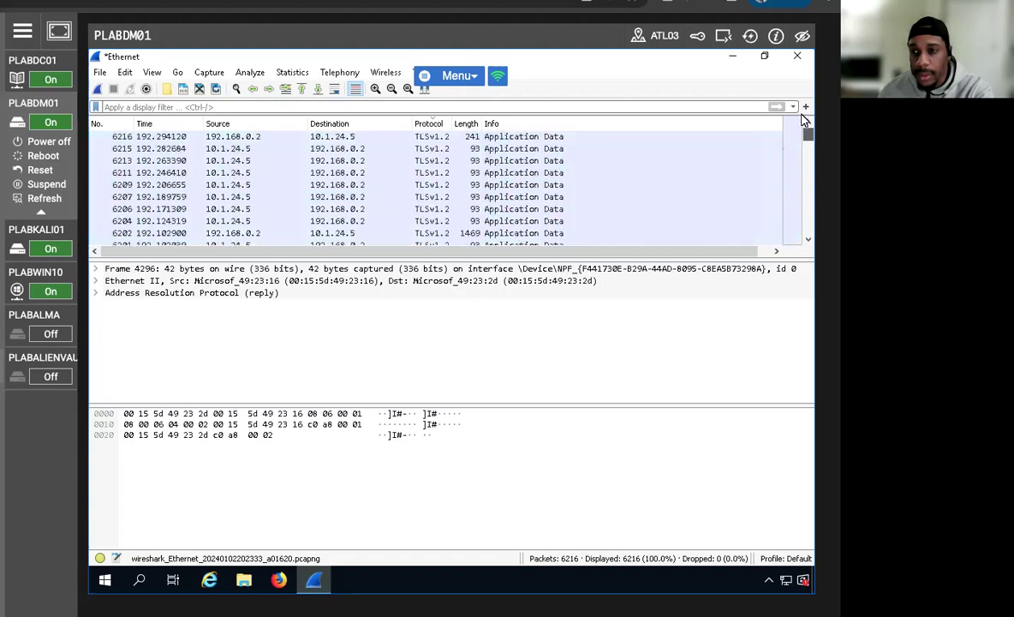
{"action": "left_click", "coordinate": [428, 124]}
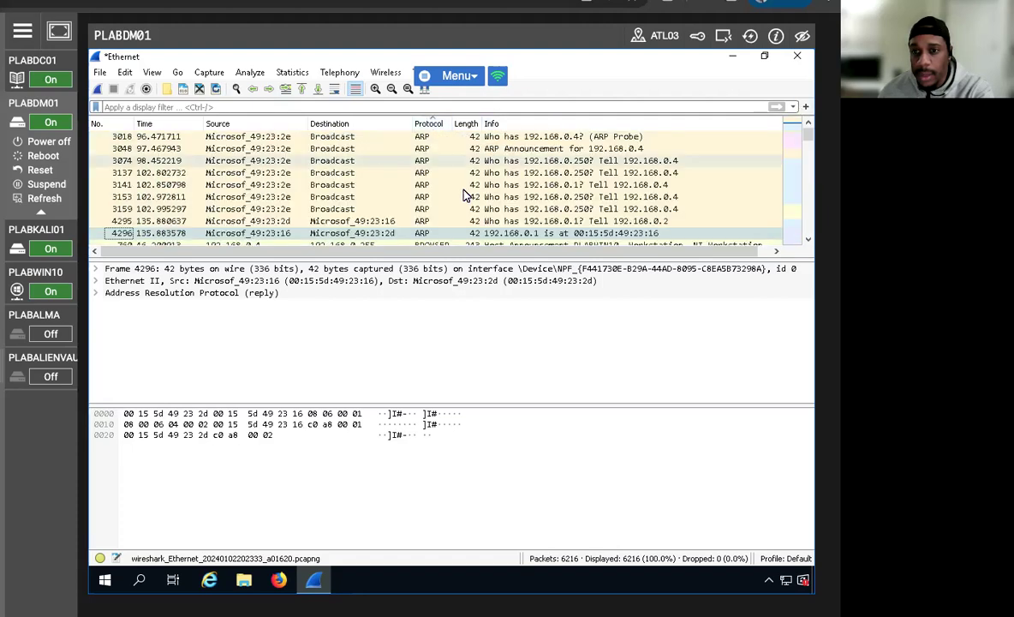
Browse the ARP, BROWSER and DHCPv6 packets, and inspect BROWSER host announcement packets 3532 and 3646
{"action": "scroll", "coordinate": [429, 175], "scroll_direction": "down", "scroll_amount": 4}
{"action": "scroll", "coordinate": [445, 184], "scroll_direction": "up", "scroll_amount": 3}
{"action": "scroll", "coordinate": [463, 196], "scroll_direction": "down", "scroll_amount": 3}
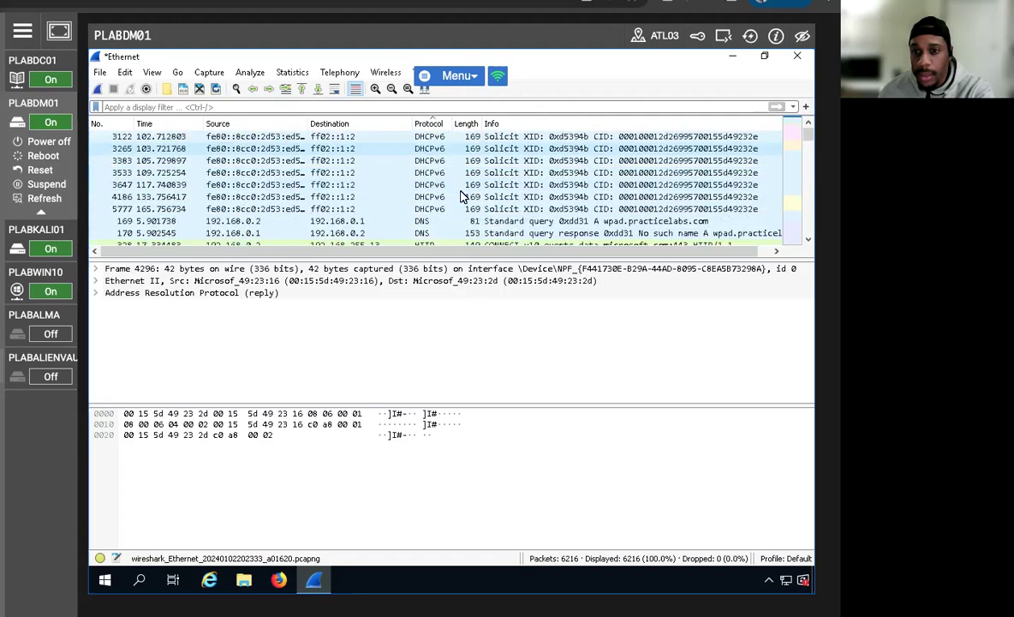
{"action": "scroll", "coordinate": [461, 191], "scroll_direction": "up", "scroll_amount": 2}
{"action": "left_click", "coordinate": [460, 188]}
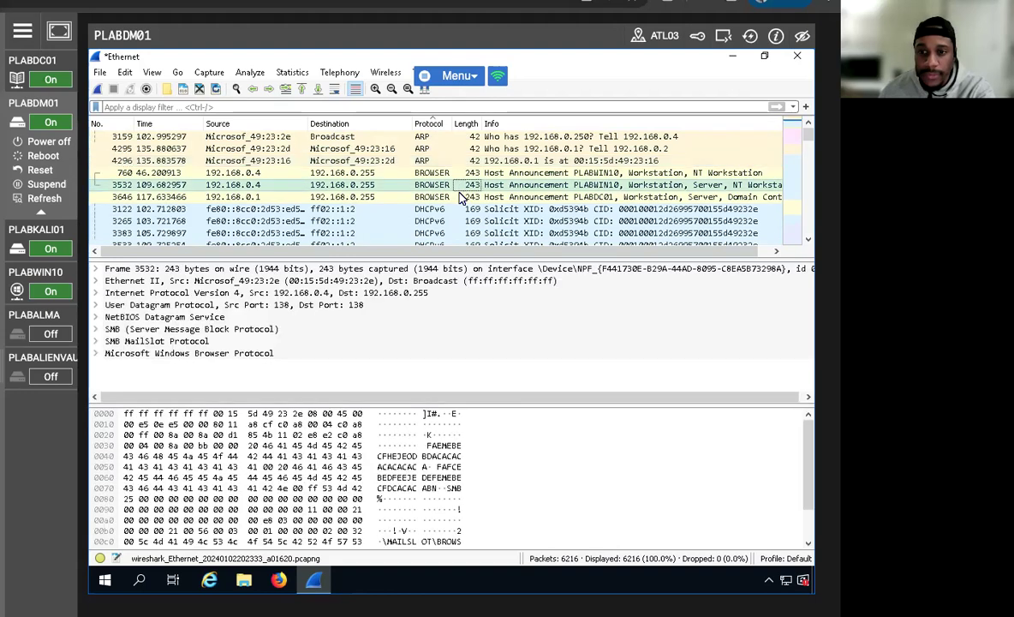
{"action": "left_click", "coordinate": [404, 196]}
{"action": "left_click", "coordinate": [404, 187]}
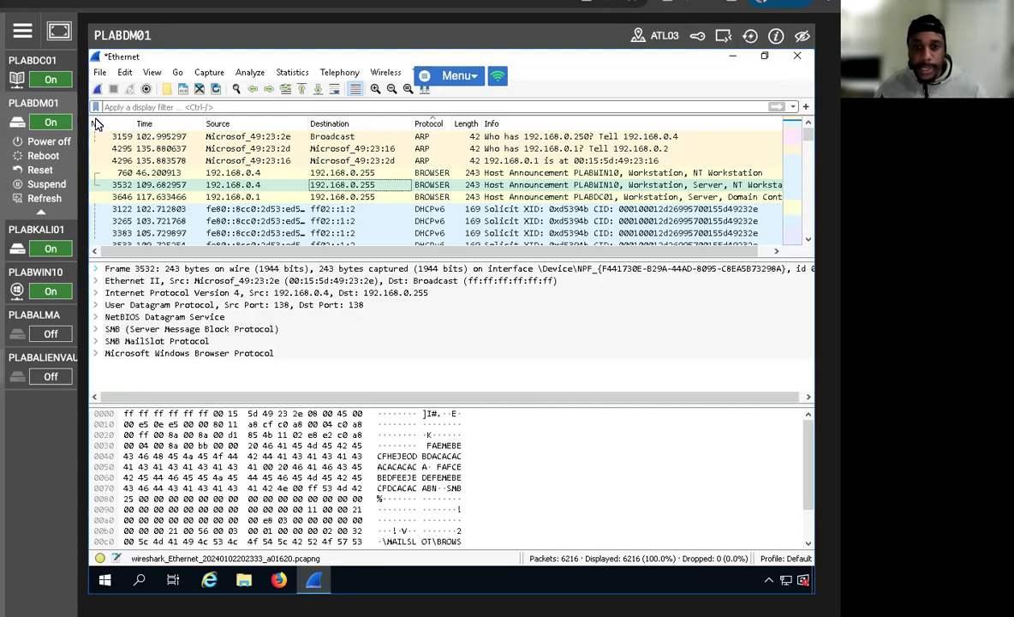
Apply the display filter dns and inspect the DNS query in packet 169
{"action": "left_click", "coordinate": [160, 106]}
{"action": "type", "text": "dns"}
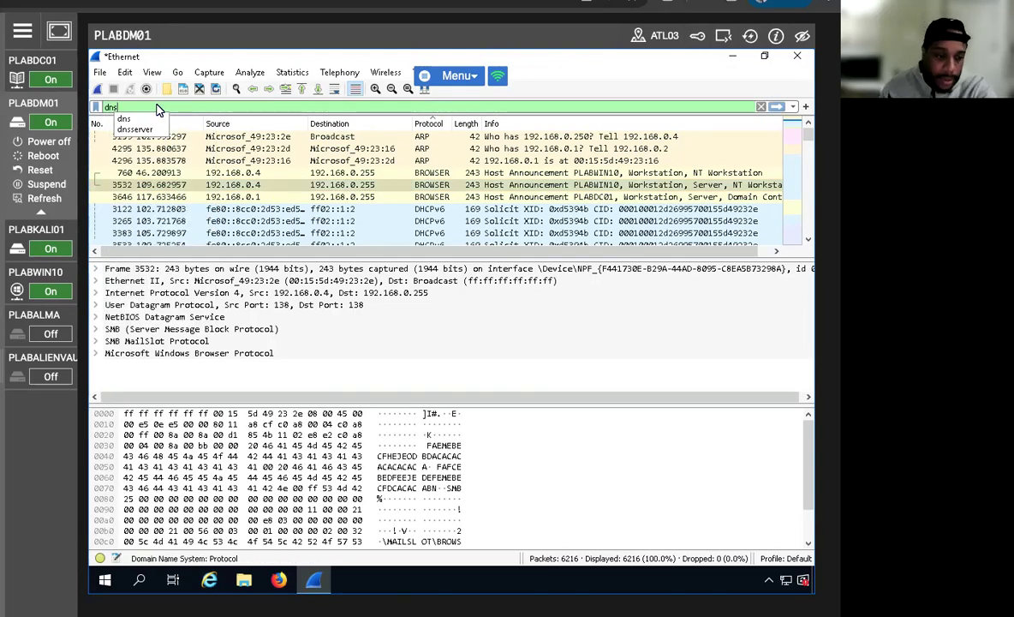
{"action": "key", "text": "Return"}
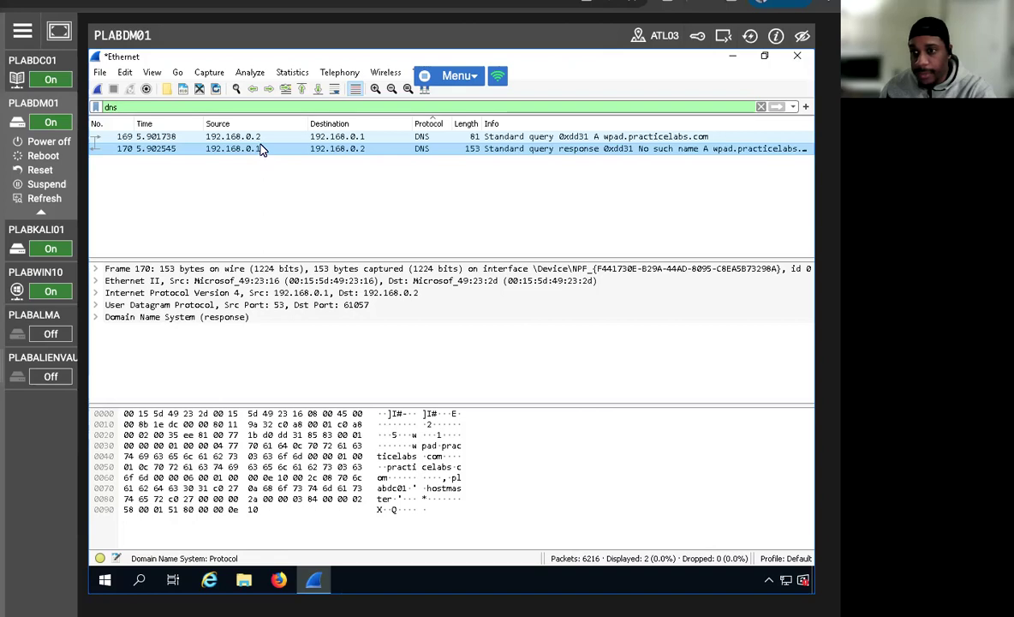
{"action": "left_click", "coordinate": [256, 138]}
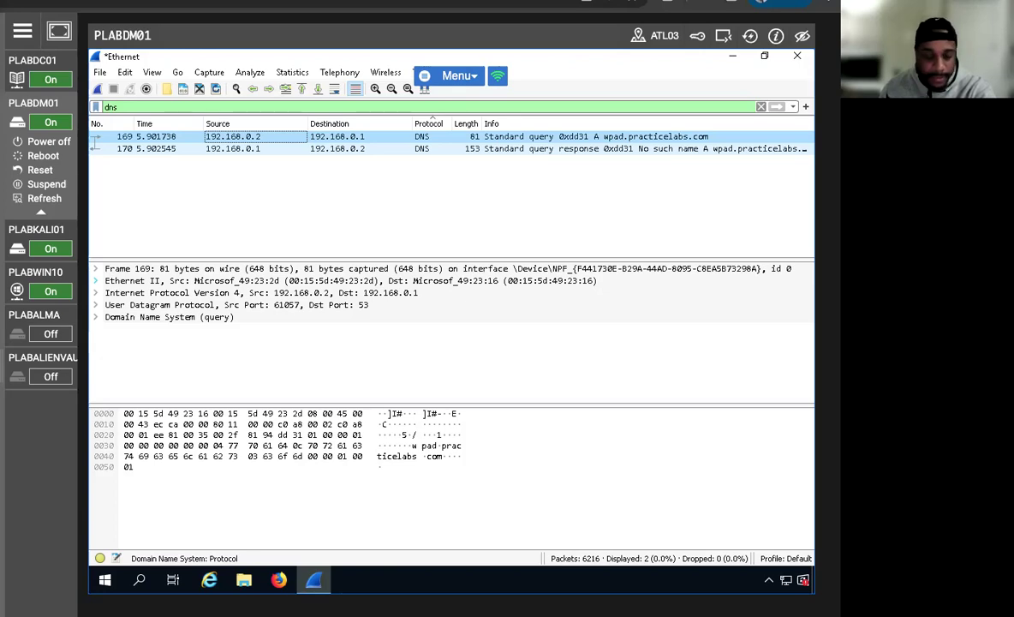
Clear the dns filter and browse the protocol-sorted list from the DNS packets down to the first TCP packets
{"action": "left_click", "coordinate": [761, 107]}
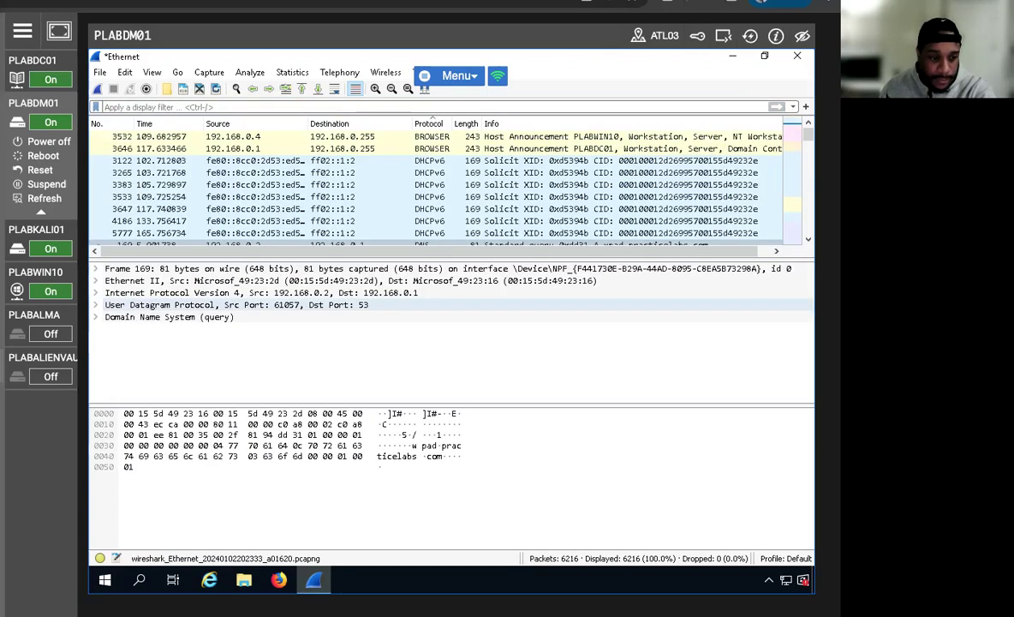
{"action": "scroll", "coordinate": [129, 205], "scroll_direction": "down", "scroll_amount": 3}
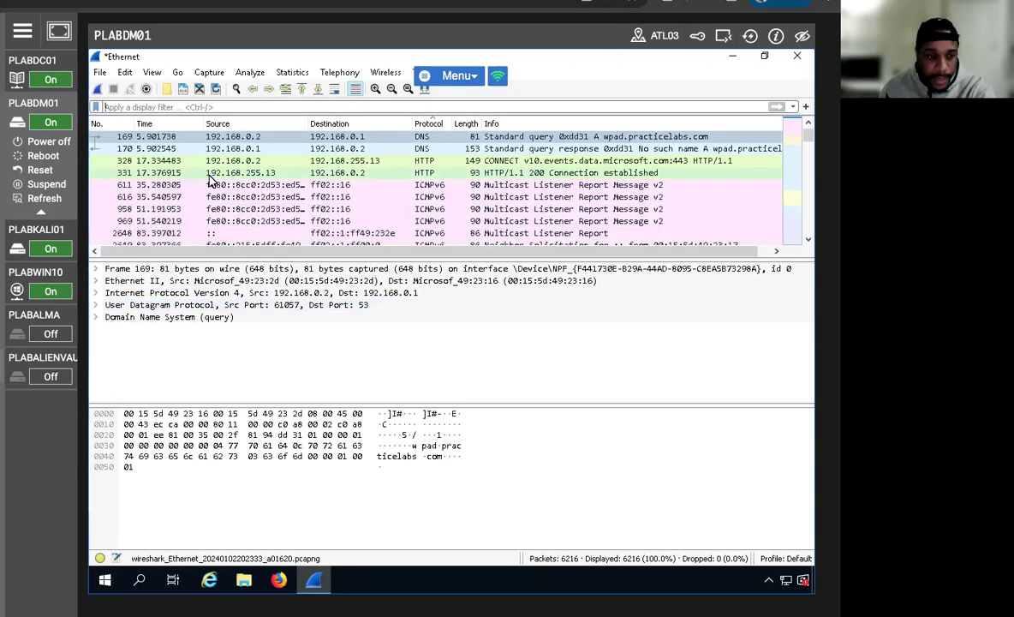
{"action": "scroll", "coordinate": [251, 177], "scroll_direction": "down", "scroll_amount": 15}
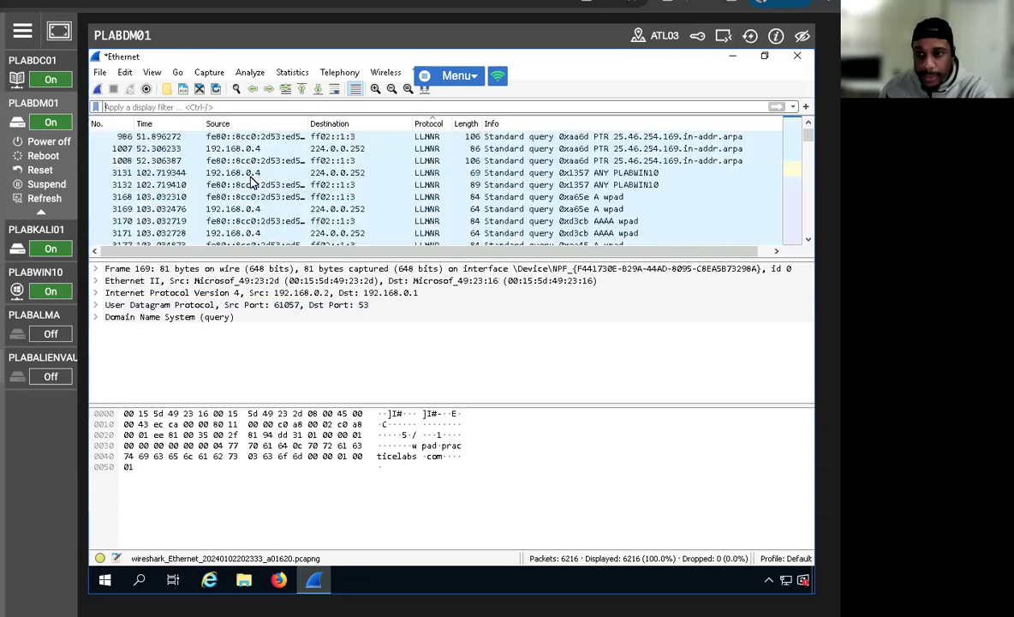
{"action": "scroll", "coordinate": [251, 183], "scroll_direction": "down", "scroll_amount": 15}
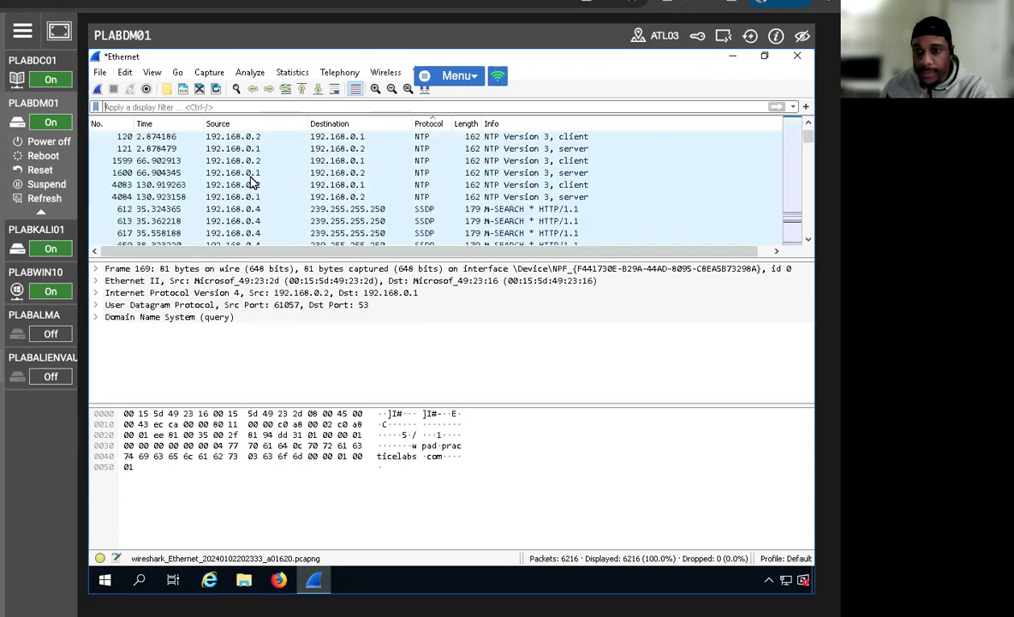
{"action": "scroll", "coordinate": [251, 183], "scroll_direction": "down", "scroll_amount": 4}
{"action": "scroll", "coordinate": [251, 183], "scroll_direction": "up", "scroll_amount": 3}
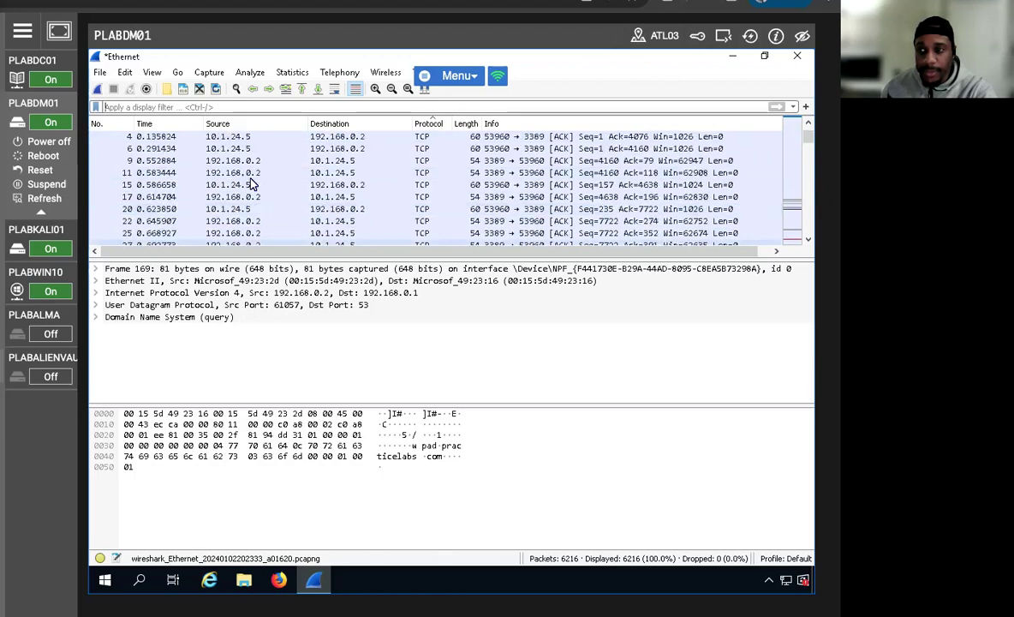
{"action": "scroll", "coordinate": [251, 183], "scroll_direction": "up", "scroll_amount": 2}
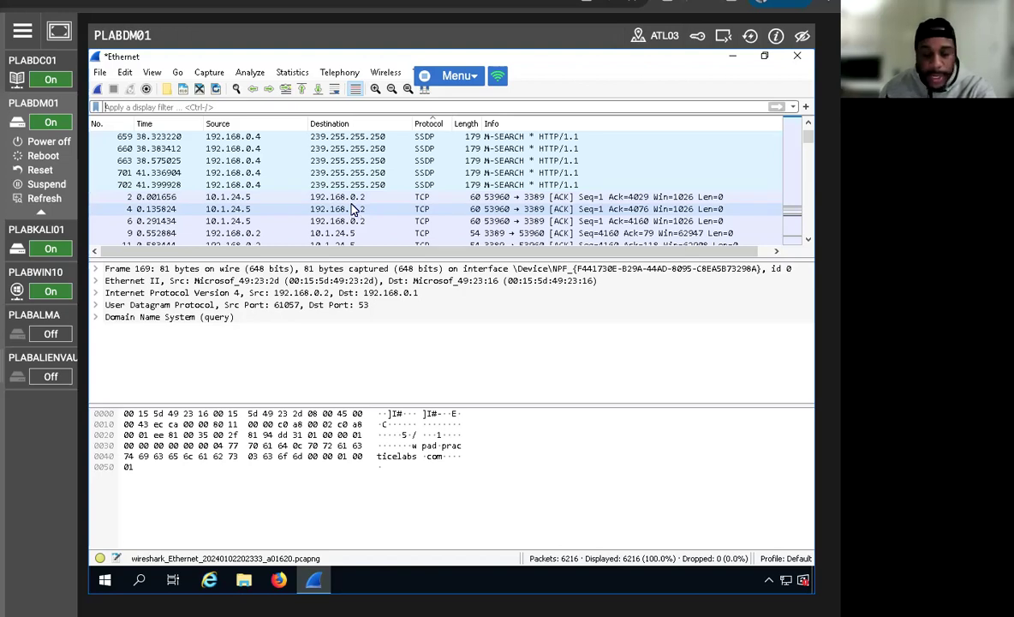
Filter the packets with ip.src == 192.168.0.1 to view that source's traffic, and clear the filter
{"action": "mouse_move", "coordinate": [77, 348]}
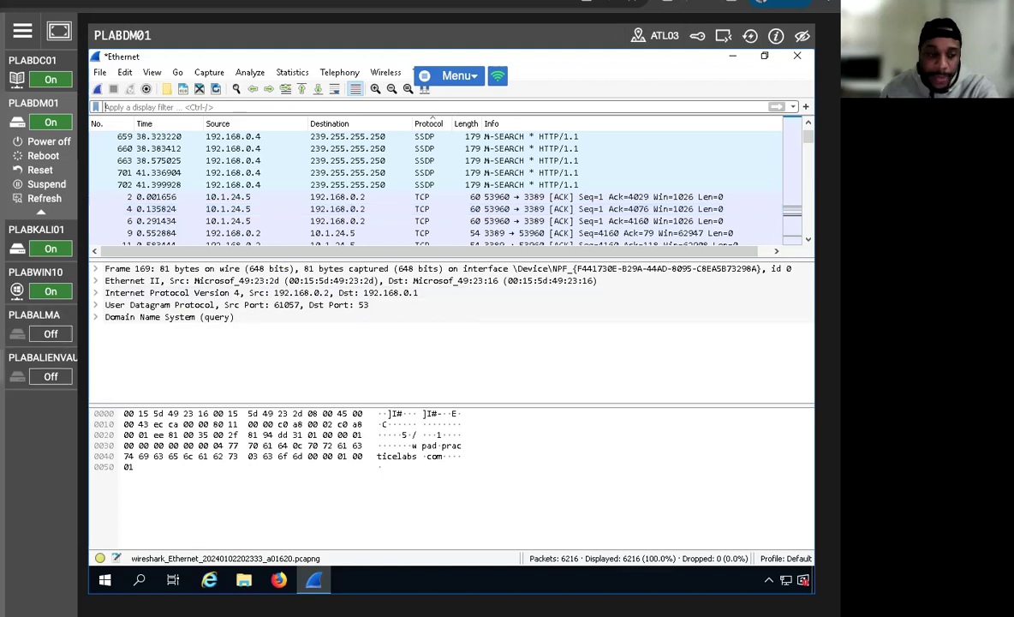
{"action": "left_click", "coordinate": [214, 107]}
{"action": "type", "text": "ip"}
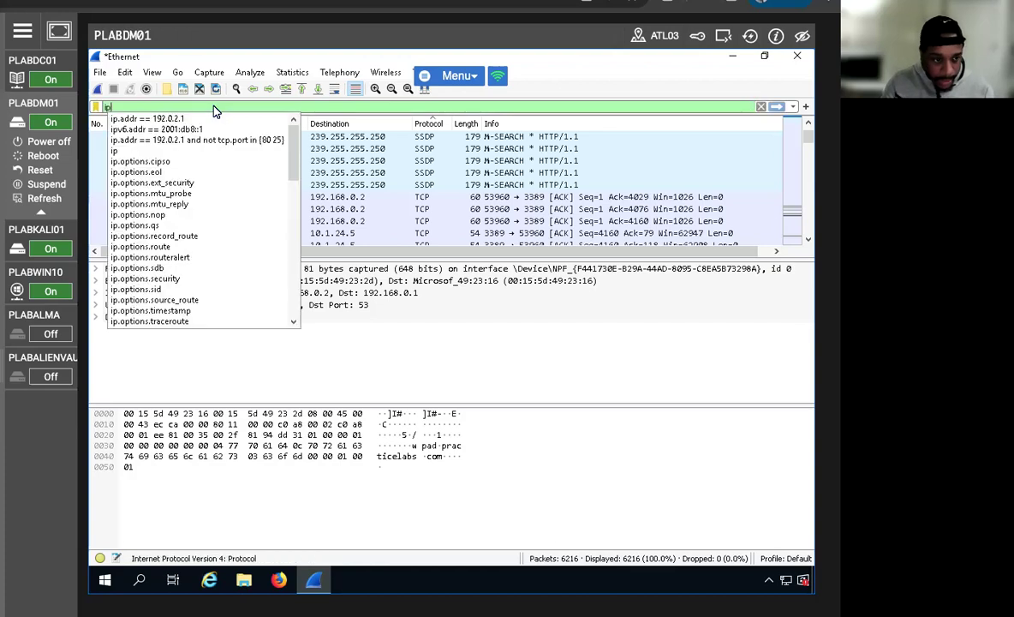
{"action": "type", "text": ".sr"}
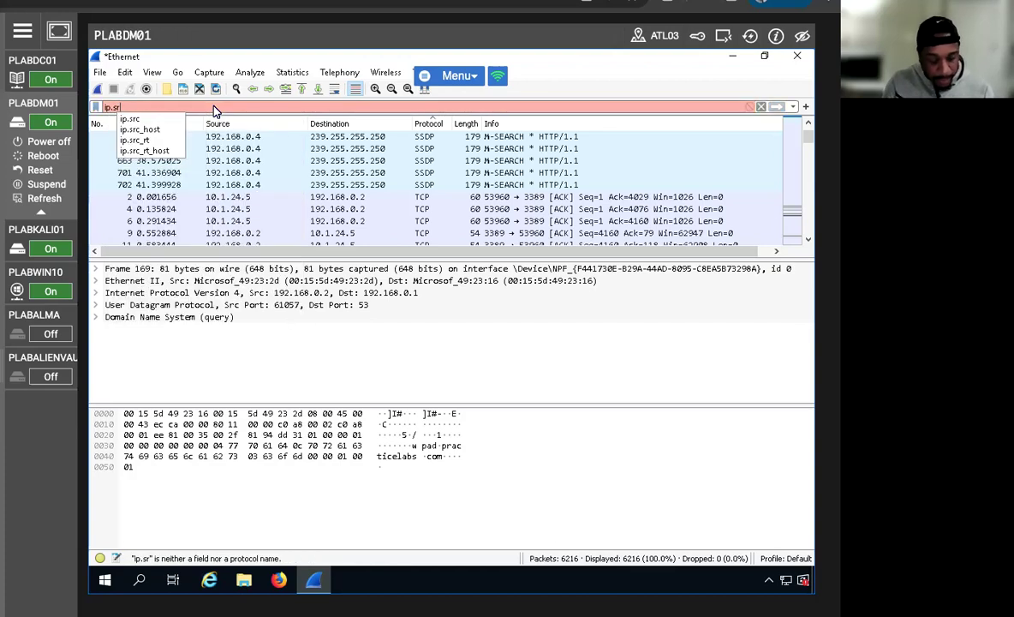
{"action": "type", "text": "c =="}
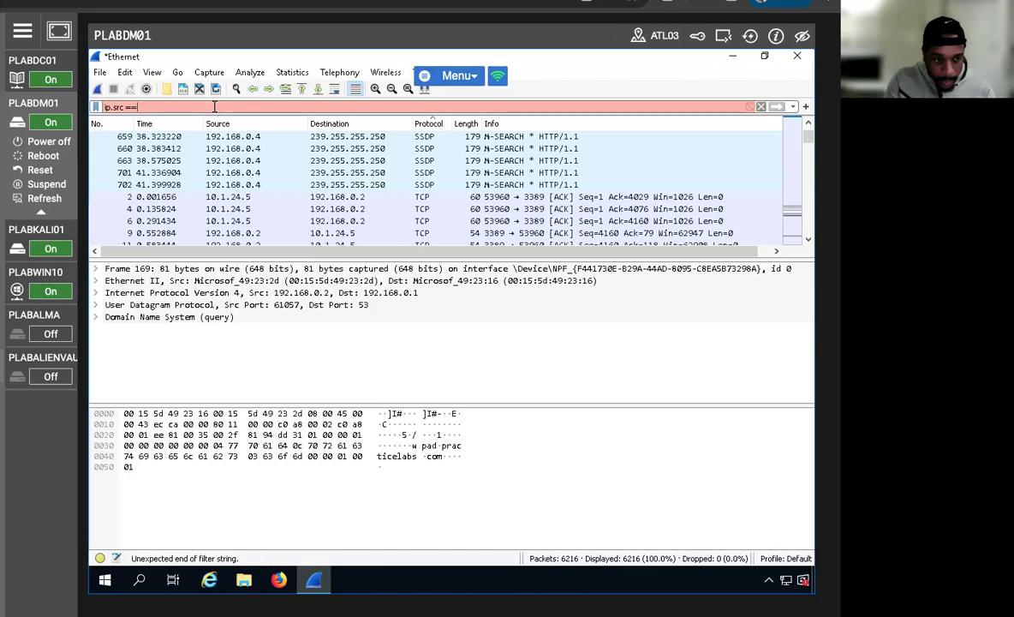
{"action": "type", "text": " 192.168.0.1"}
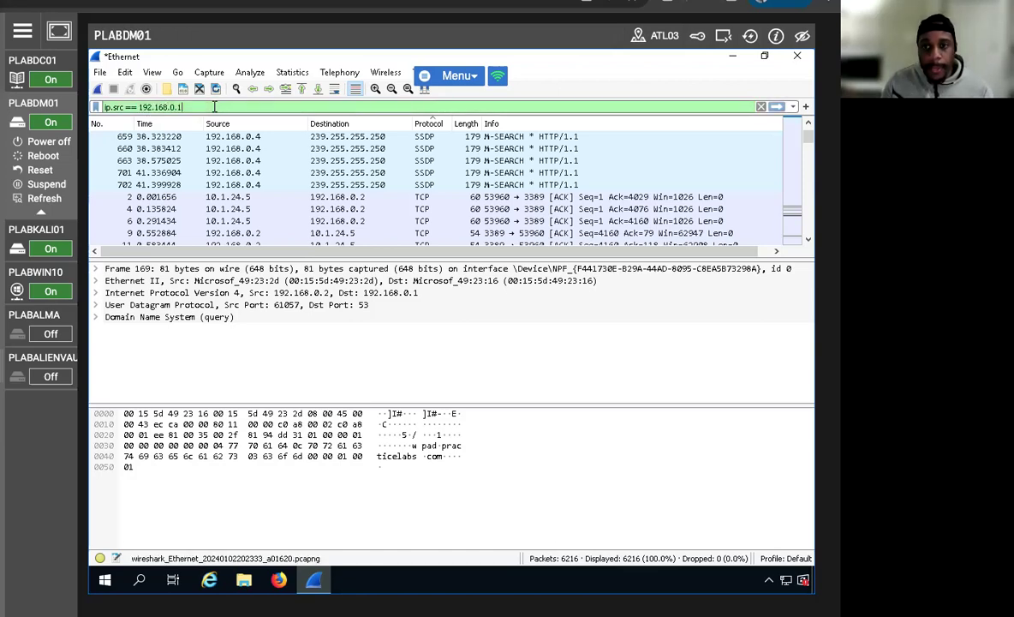
{"action": "key", "text": "Return"}
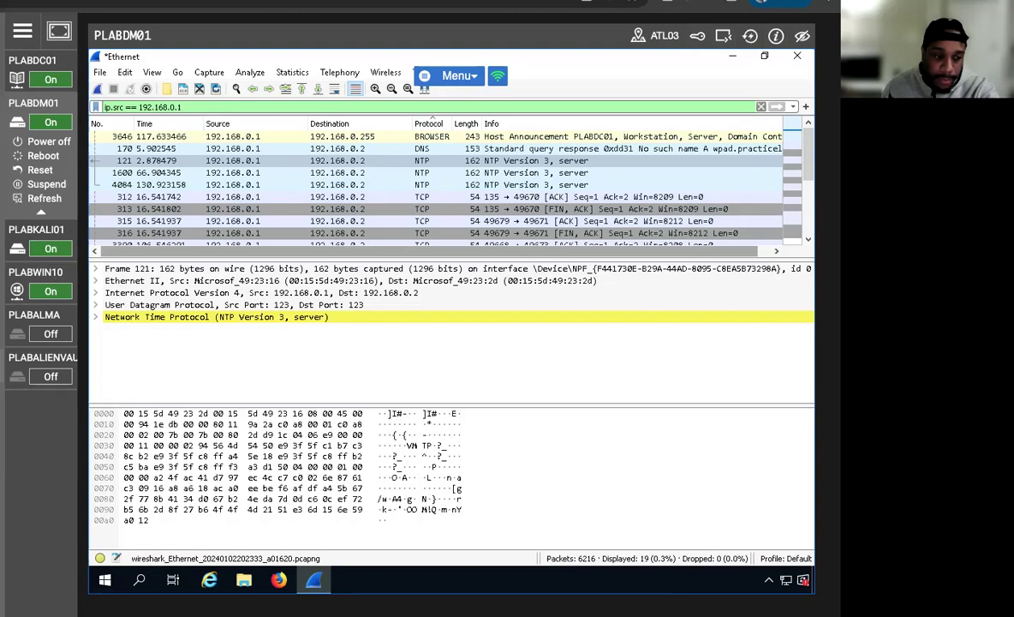
{"action": "left_click", "coordinate": [760, 106]}
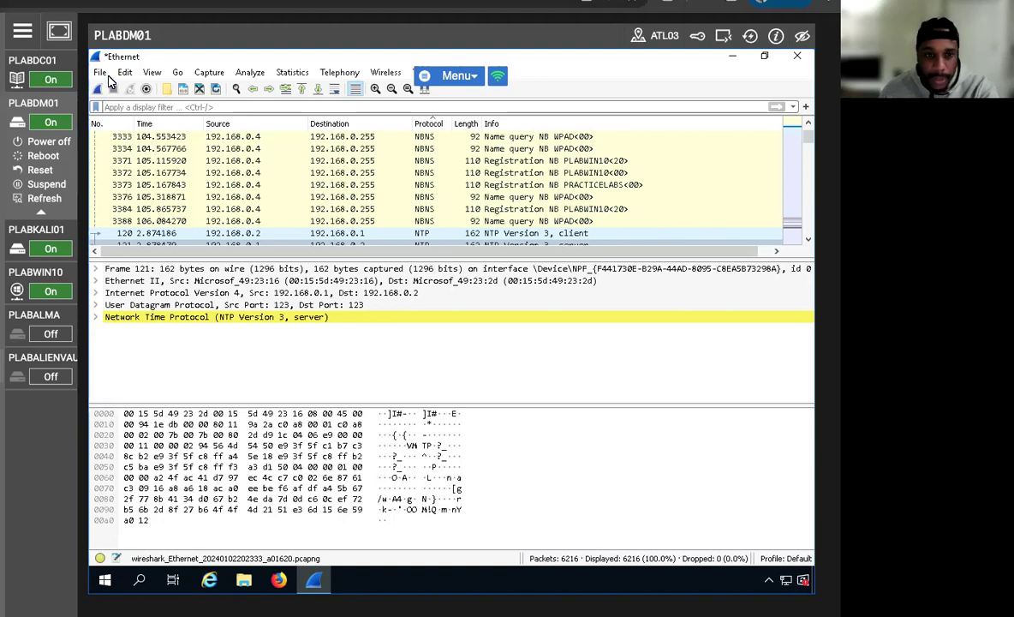
Open the Resolved Addresses statistics and browse the host address entries
{"action": "left_click", "coordinate": [291, 73]}
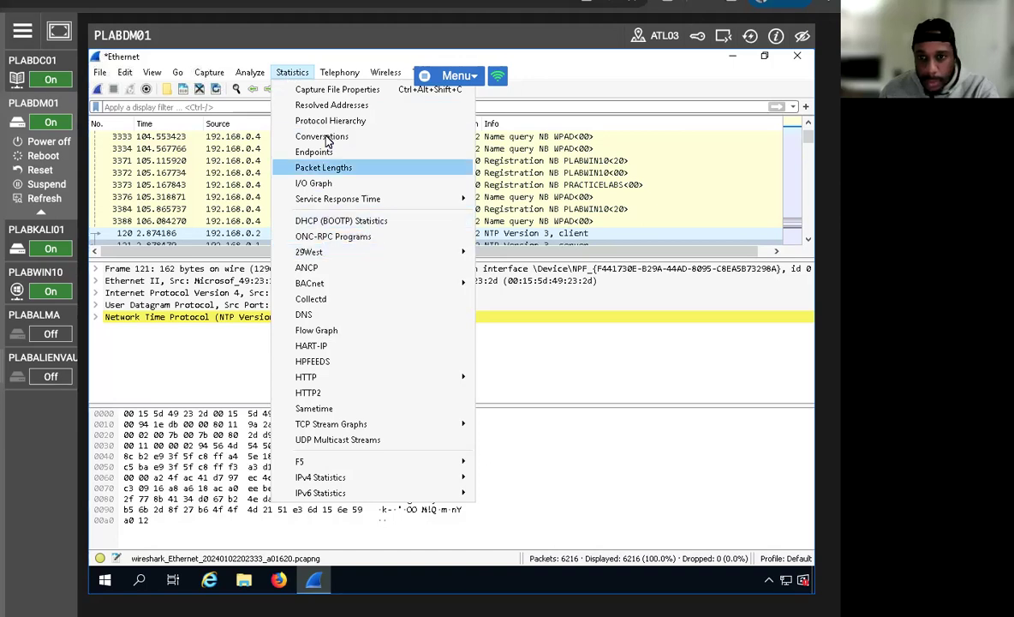
{"action": "left_click", "coordinate": [316, 109]}
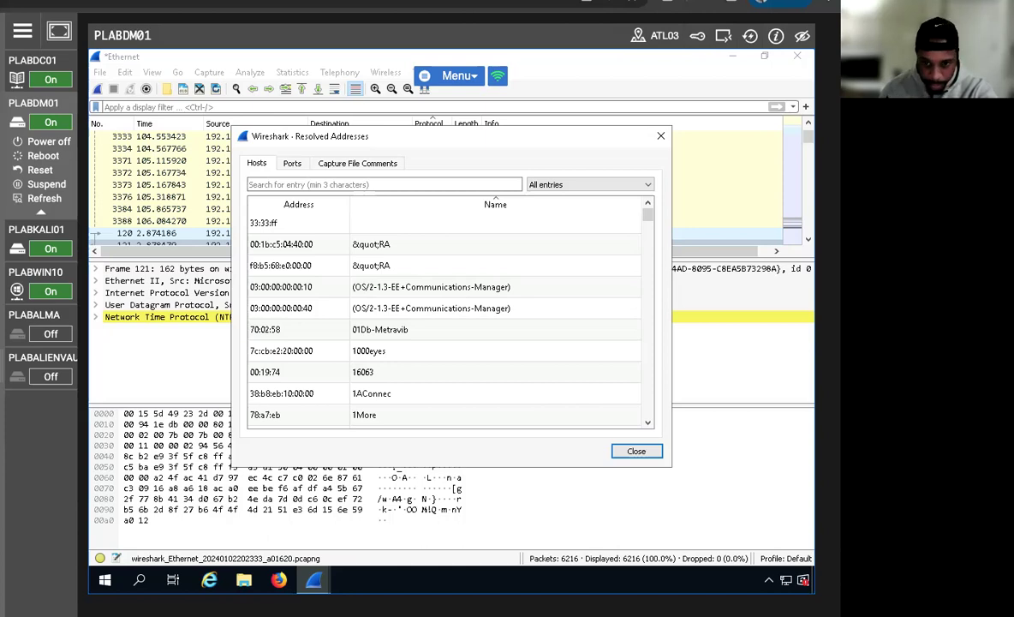
{"action": "scroll", "coordinate": [325, 351], "scroll_direction": "down", "scroll_amount": 6}
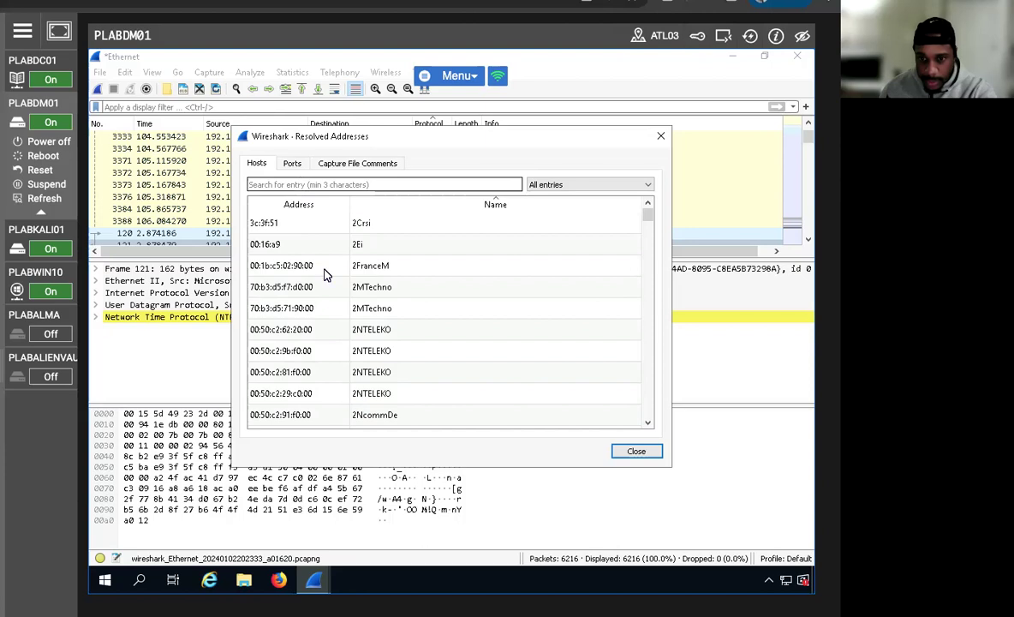
{"action": "scroll", "coordinate": [335, 343], "scroll_direction": "down", "scroll_amount": 3}
{"action": "scroll", "coordinate": [326, 326], "scroll_direction": "down", "scroll_amount": 5}
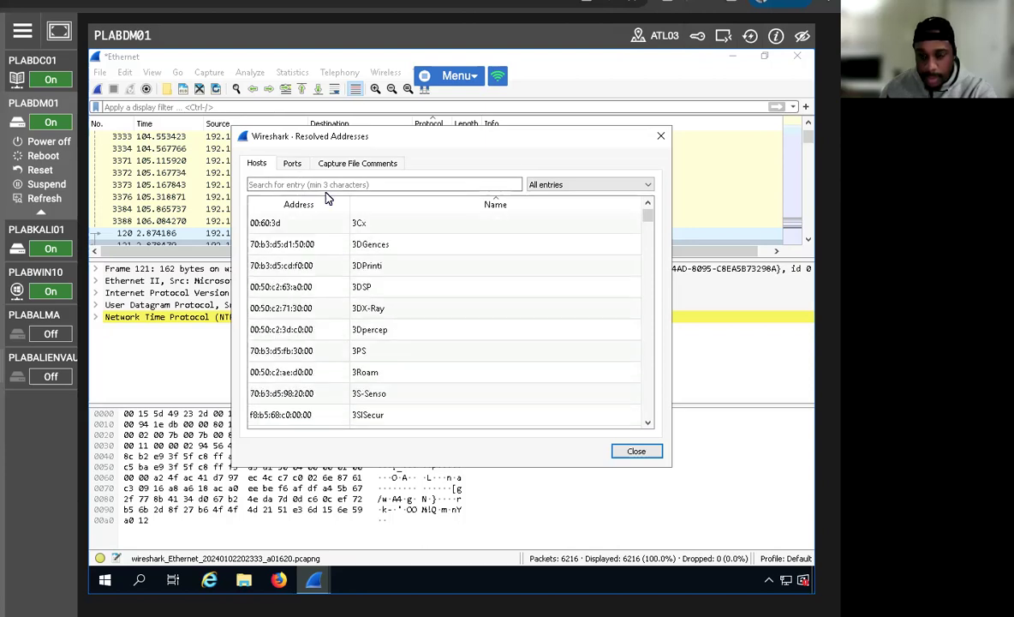
{"action": "scroll", "coordinate": [305, 274], "scroll_direction": "down", "scroll_amount": 5}
Review the resolved port entries and the capture file comments
{"action": "left_click", "coordinate": [292, 163]}
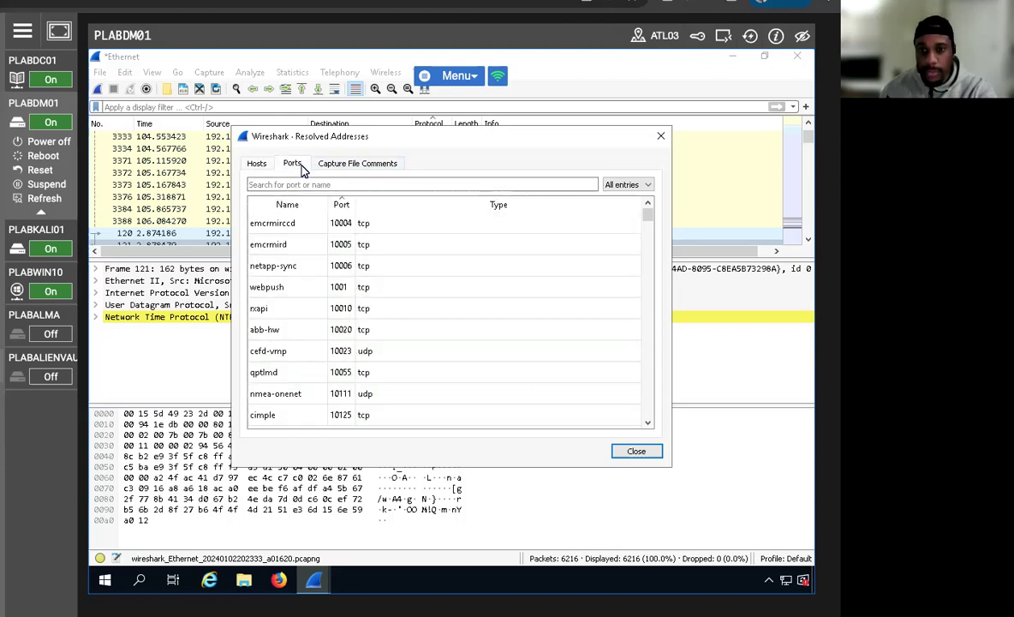
{"action": "scroll", "coordinate": [338, 351], "scroll_direction": "down", "scroll_amount": 5}
{"action": "scroll", "coordinate": [342, 352], "scroll_direction": "down", "scroll_amount": 5}
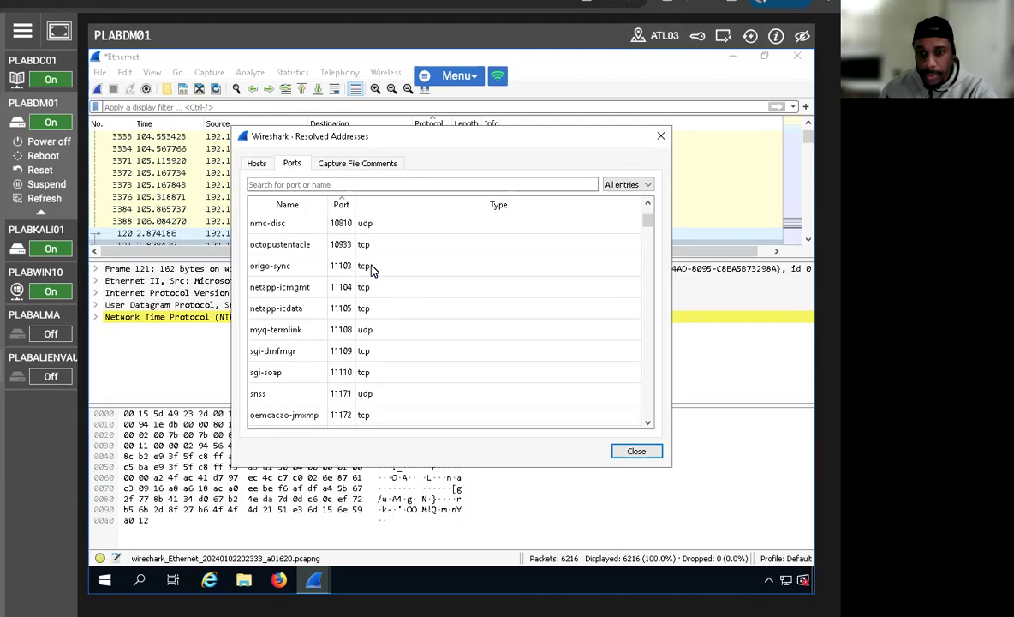
{"action": "left_click", "coordinate": [351, 162]}
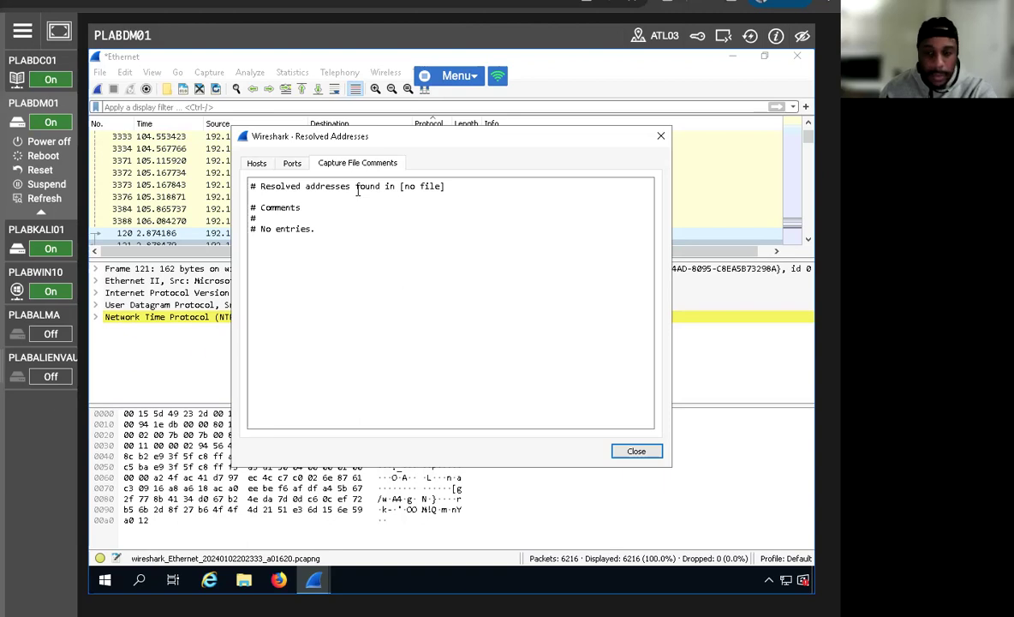
Open the Protocol Hierarchy statistics, apply Internet Protocol Version 4 as the selected display filter, and close the statistics
{"action": "left_click", "coordinate": [289, 72]}
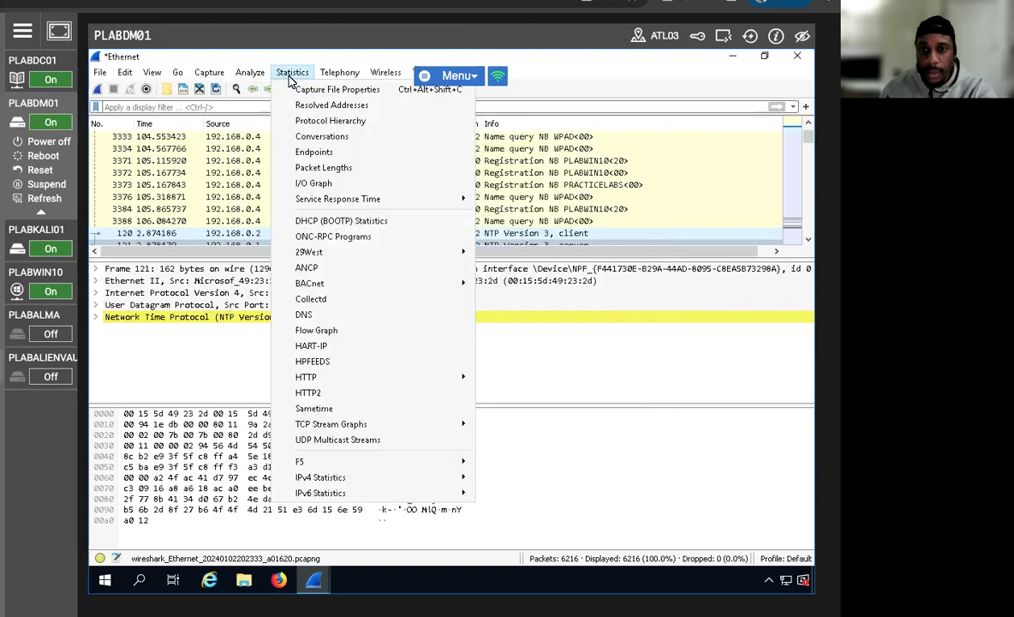
{"action": "left_click", "coordinate": [343, 121]}
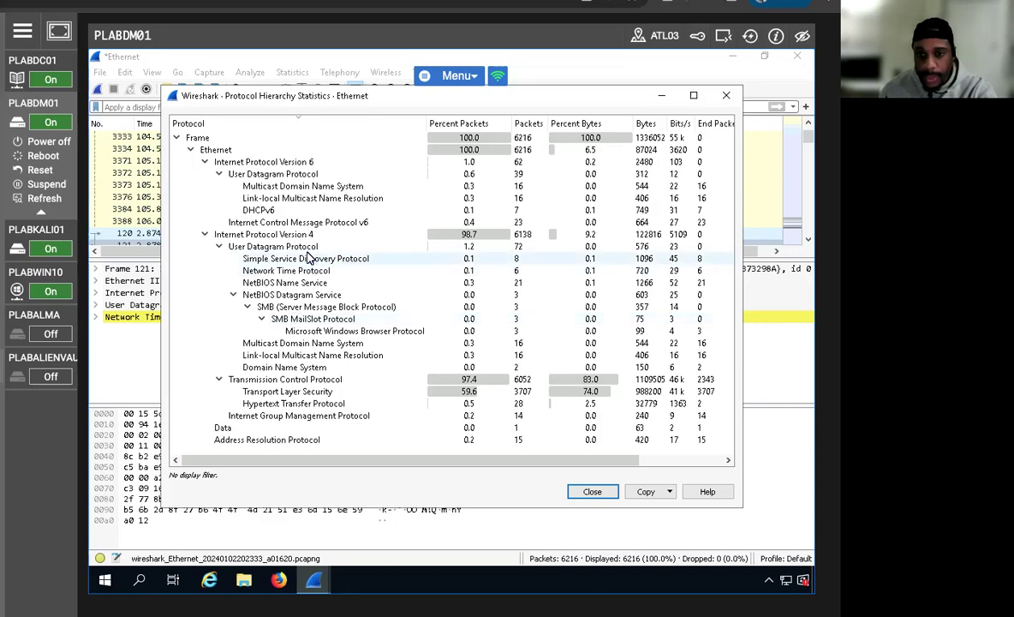
{"action": "left_click", "coordinate": [294, 235]}
{"action": "right_click", "coordinate": [289, 237]}
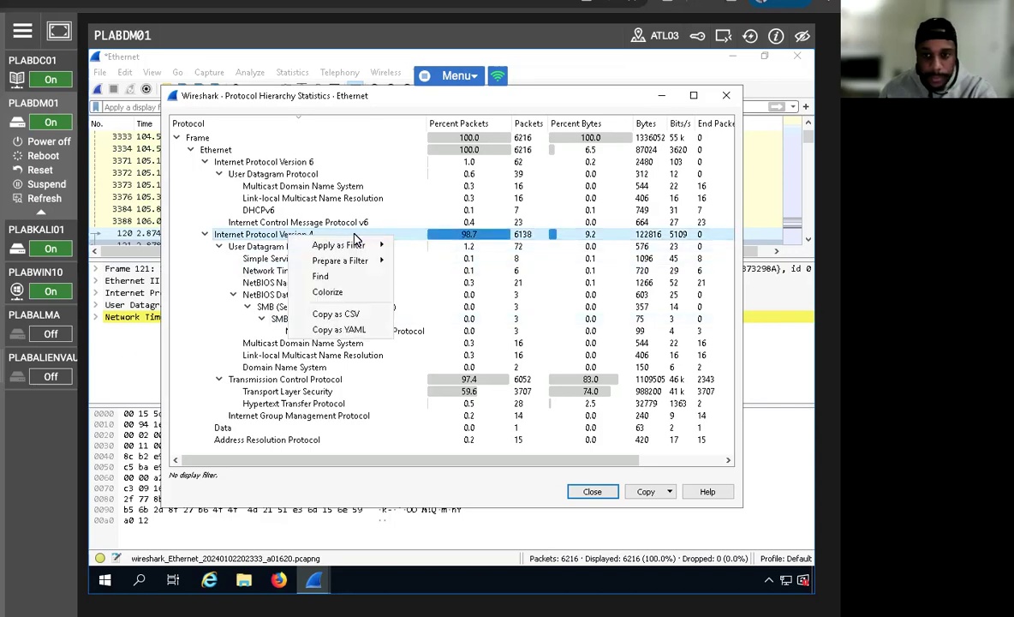
{"action": "mouse_move", "coordinate": [359, 247]}
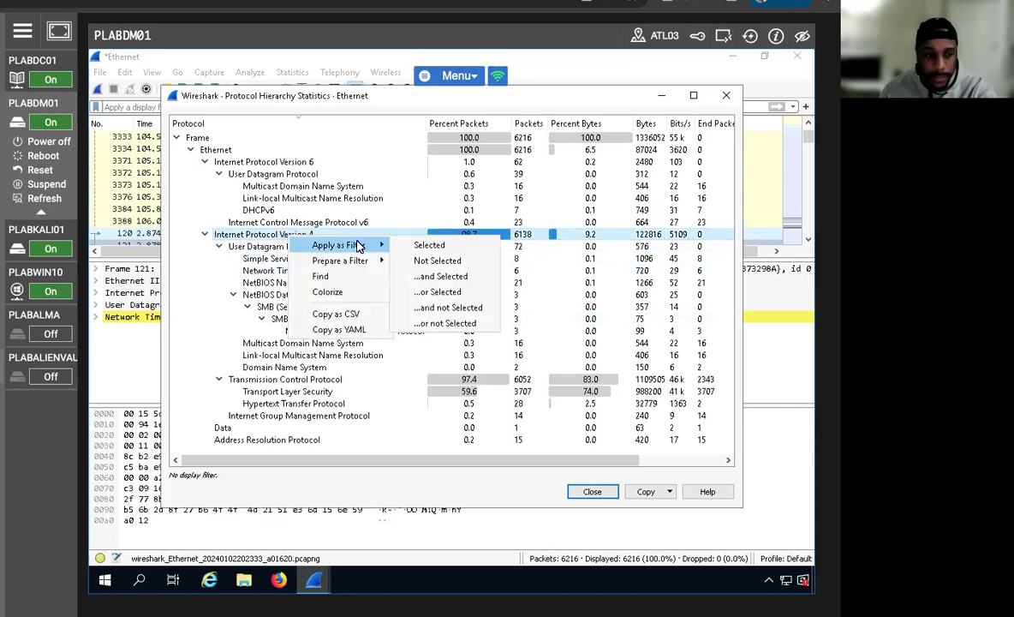
{"action": "left_click", "coordinate": [437, 244]}
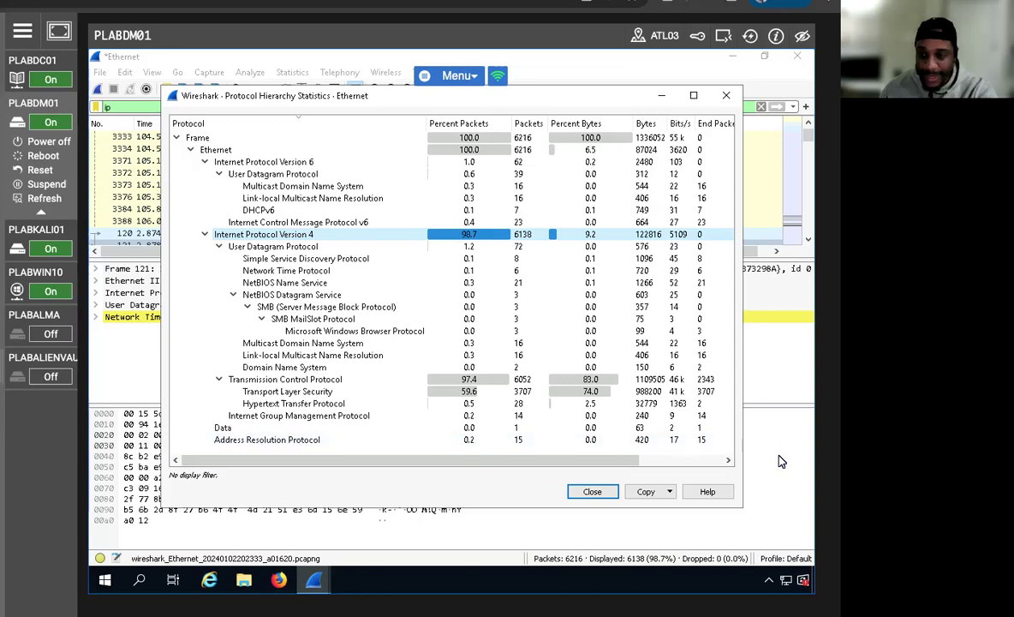
{"action": "left_click", "coordinate": [588, 492]}
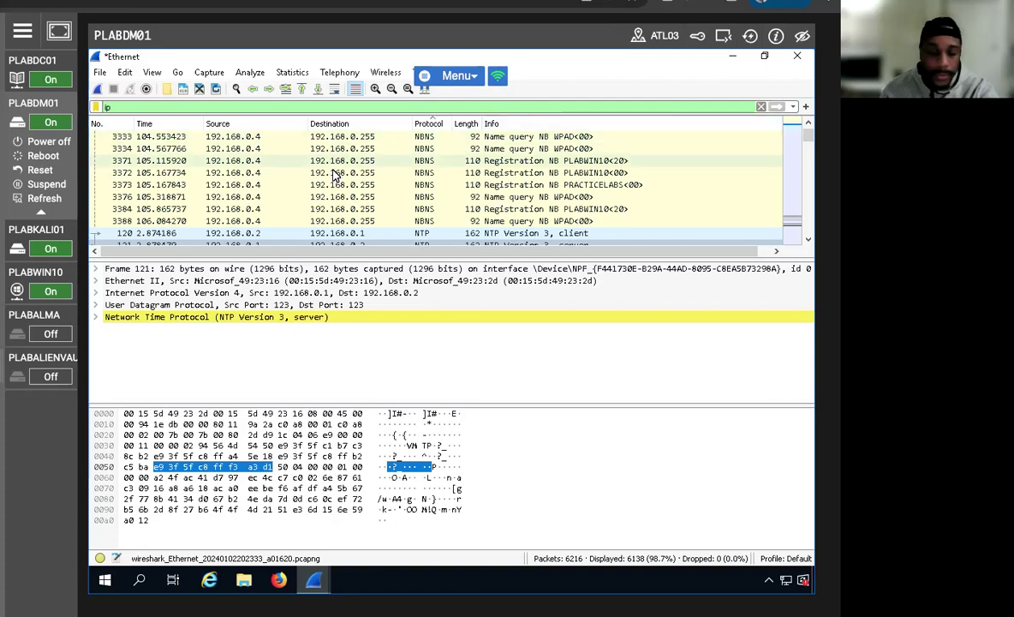
Clear the ip display filter from the packet list
{"action": "mouse_move", "coordinate": [18, 340]}
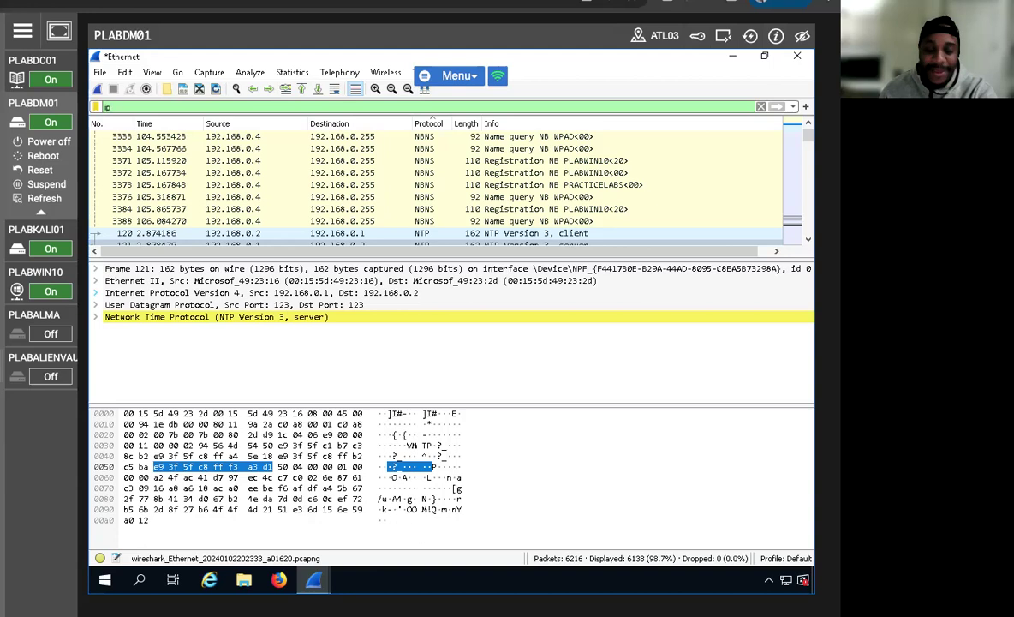
{"action": "mouse_move", "coordinate": [47, 371]}
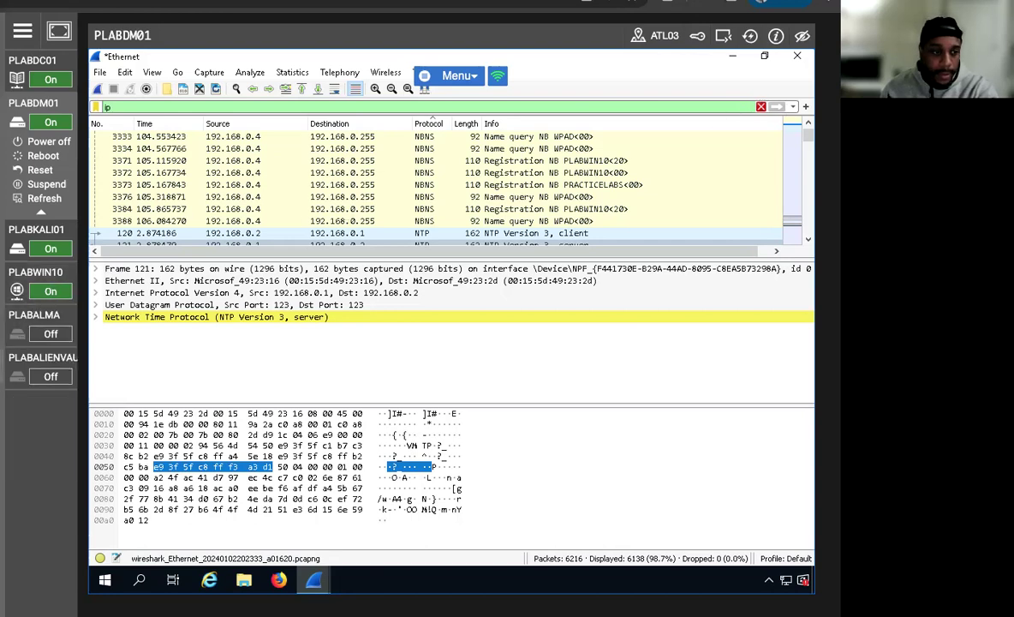
{"action": "left_click", "coordinate": [761, 106]}
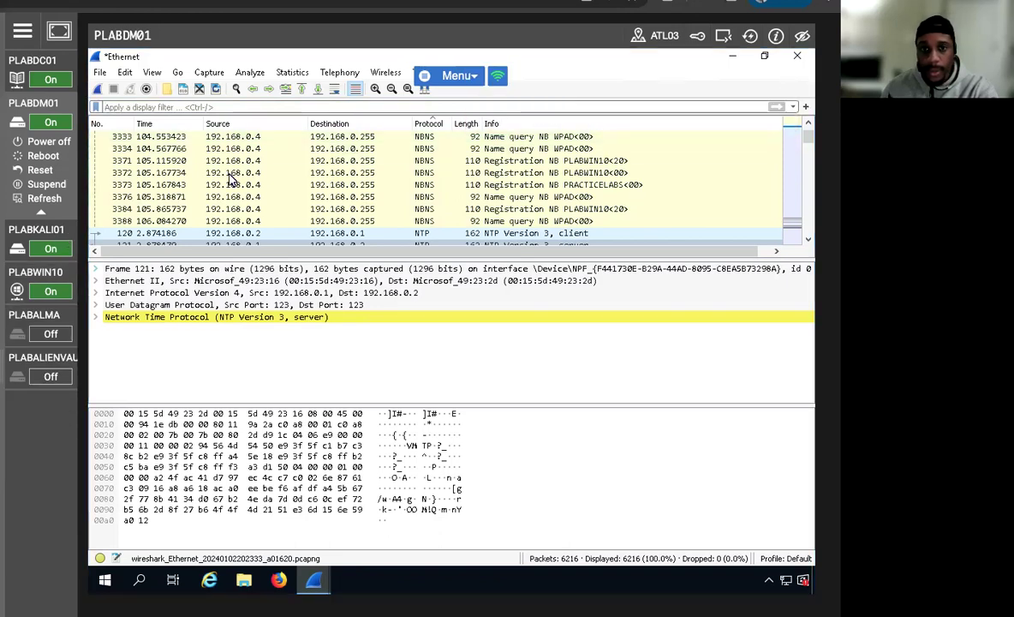
Open the Conversations statistics, review the TCP conversations including the one on port 8080, and close the statistics
{"action": "left_click", "coordinate": [292, 72]}
{"action": "left_click", "coordinate": [321, 137]}
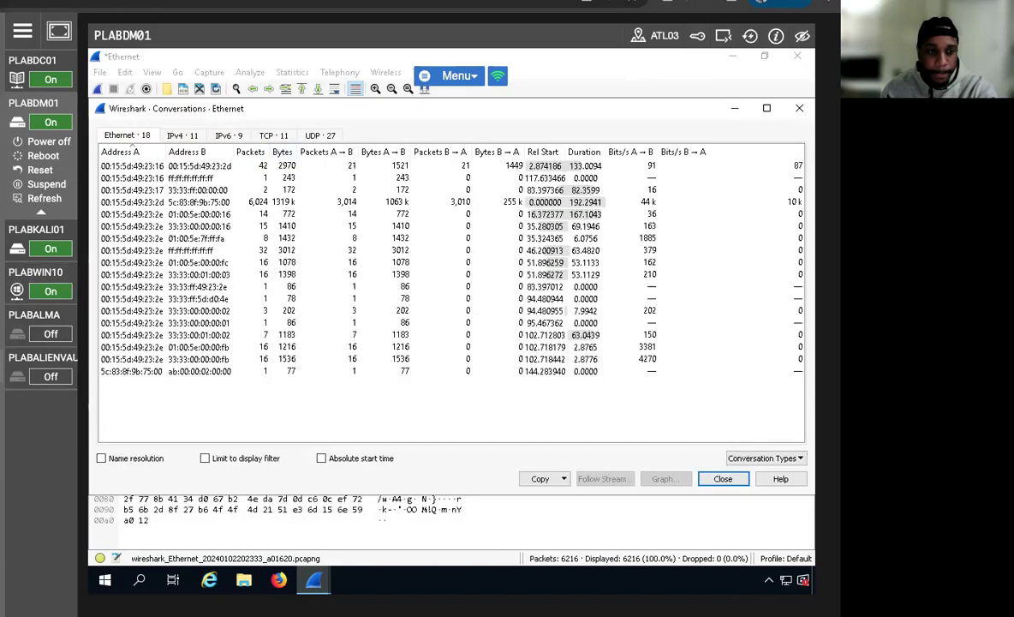
{"action": "left_click", "coordinate": [271, 137]}
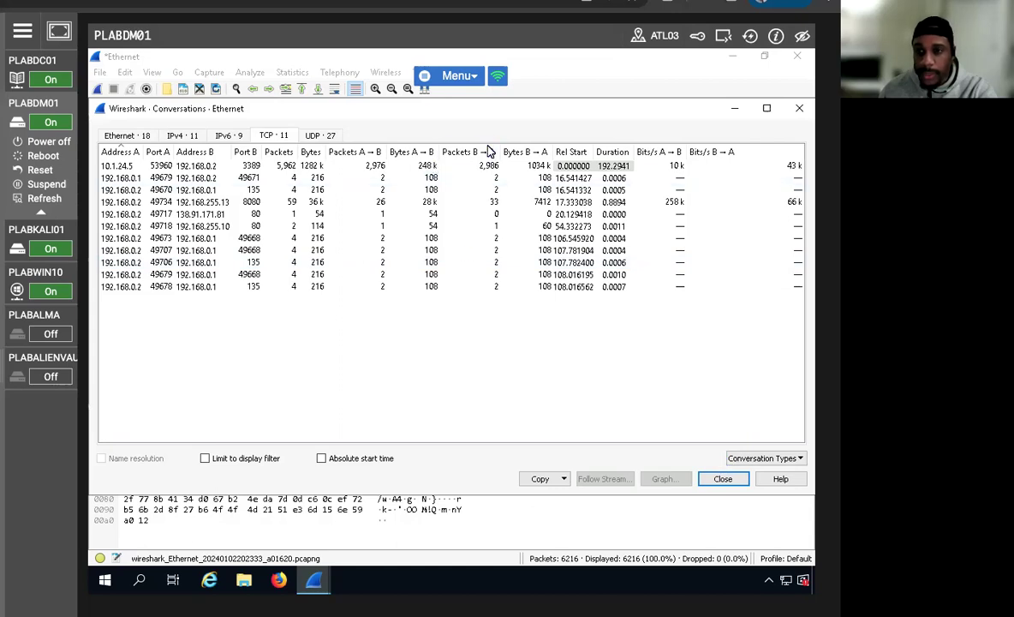
{"action": "left_click", "coordinate": [557, 202]}
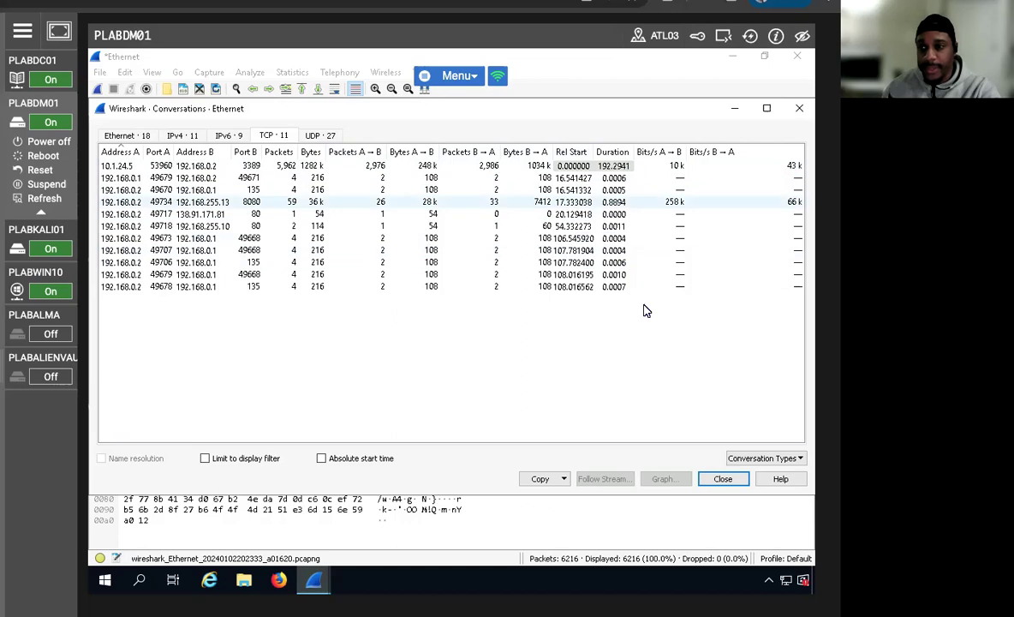
{"action": "left_click", "coordinate": [722, 479]}
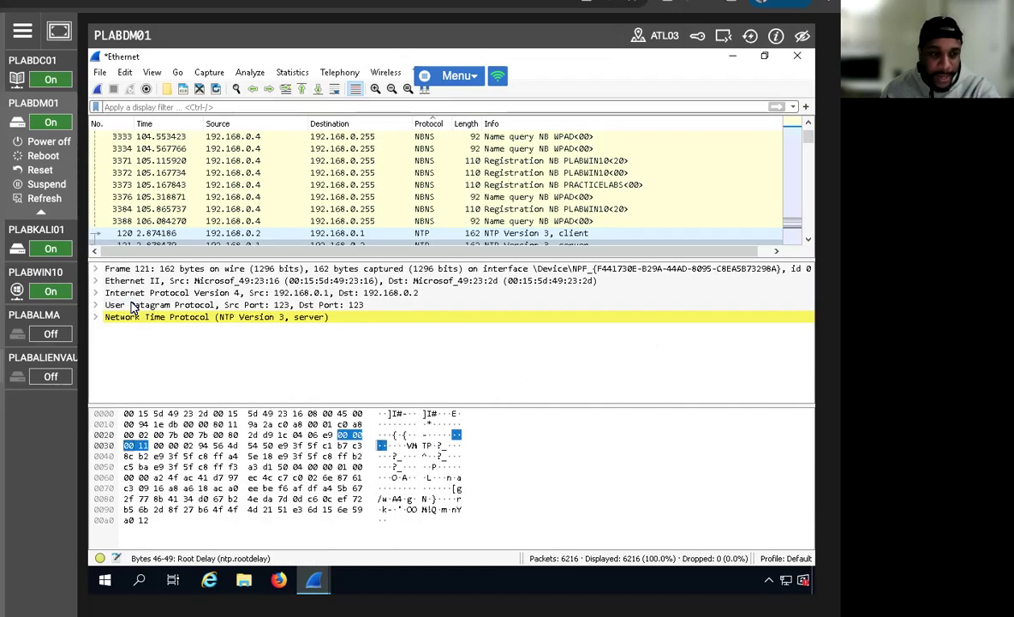
Open the I/O Graphs statistics, disable the TCP Errors graph to view only All Packets, and close the graphs
{"action": "left_click", "coordinate": [105, 107]}
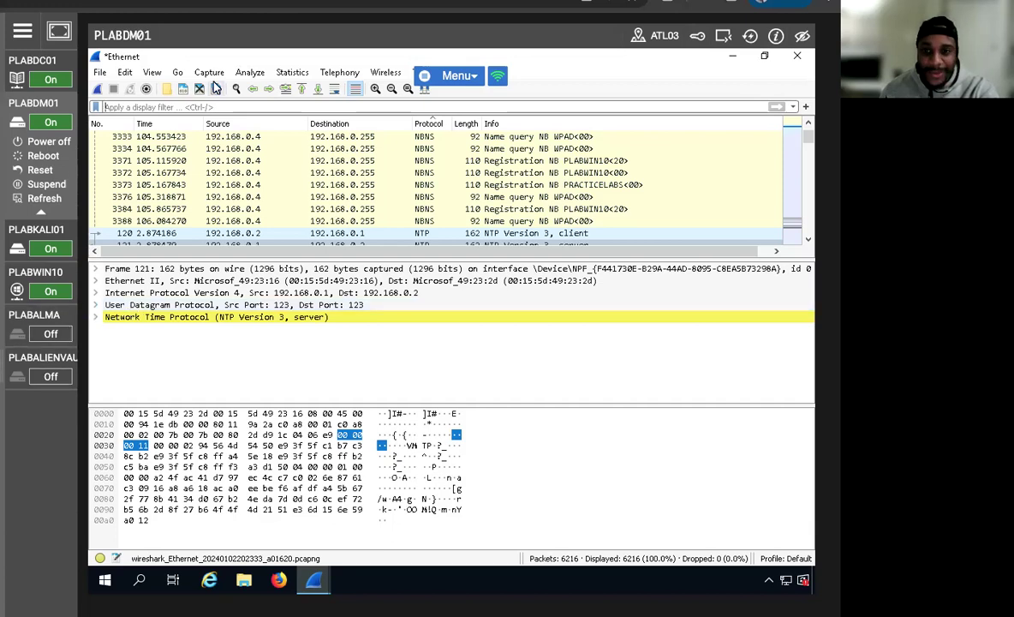
{"action": "left_click", "coordinate": [291, 73]}
{"action": "left_click", "coordinate": [317, 183]}
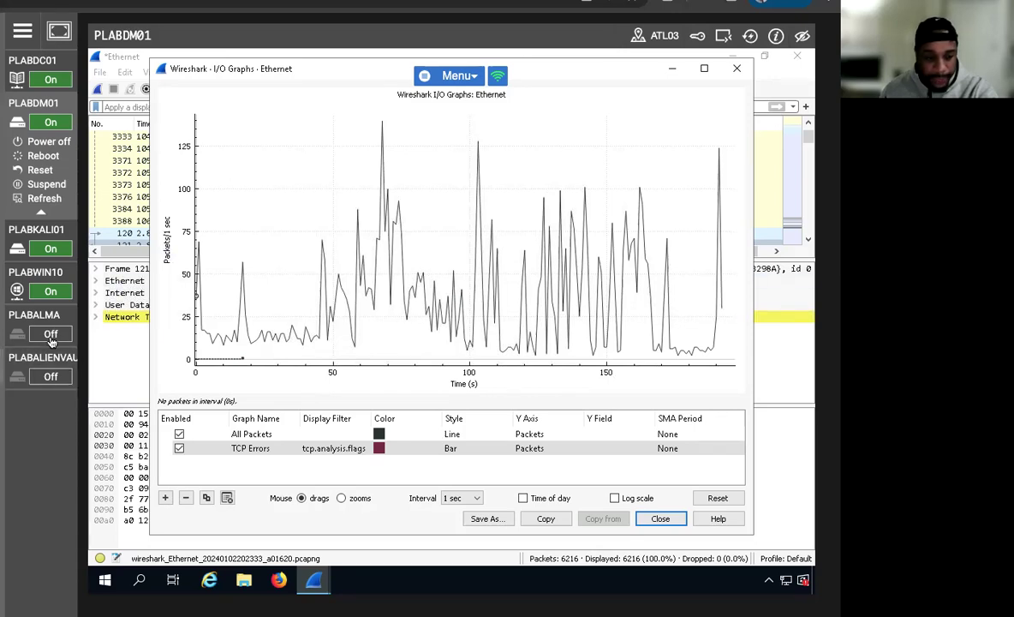
{"action": "left_click", "coordinate": [194, 446]}
{"action": "left_click", "coordinate": [178, 449]}
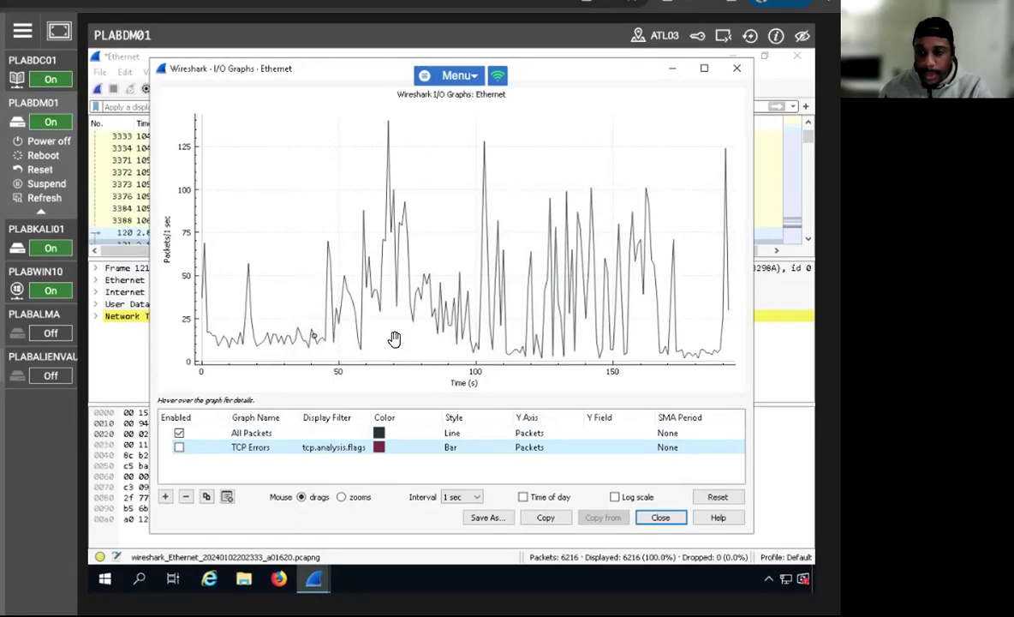
{"action": "left_click", "coordinate": [660, 517]}
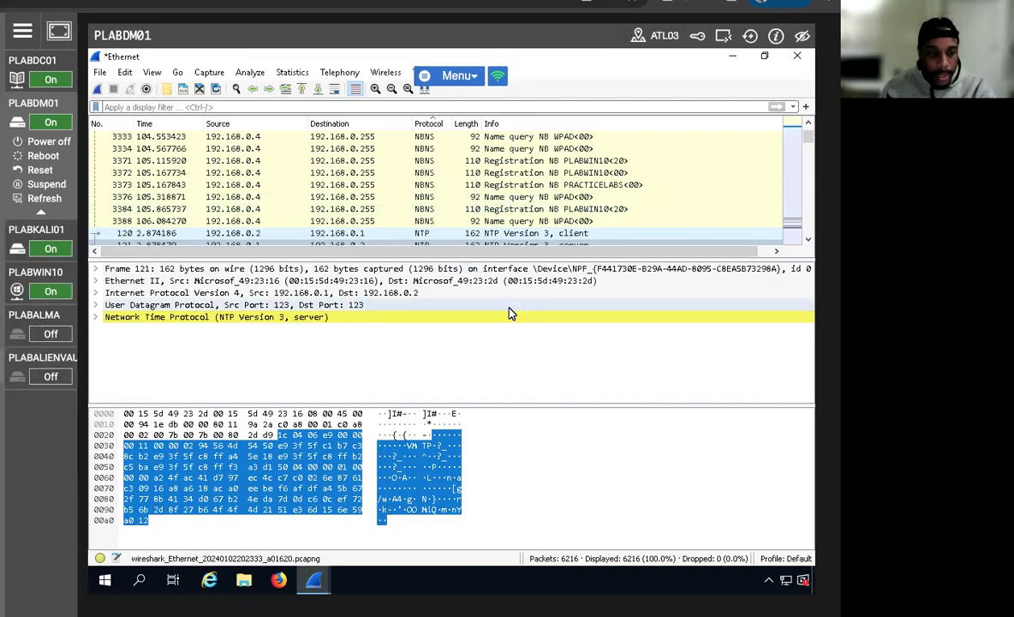
Save the capture in Documents as PLABnetworkcapture01 in Modified tcpdump pcap format, and close Wireshark
{"action": "left_click", "coordinate": [104, 75]}
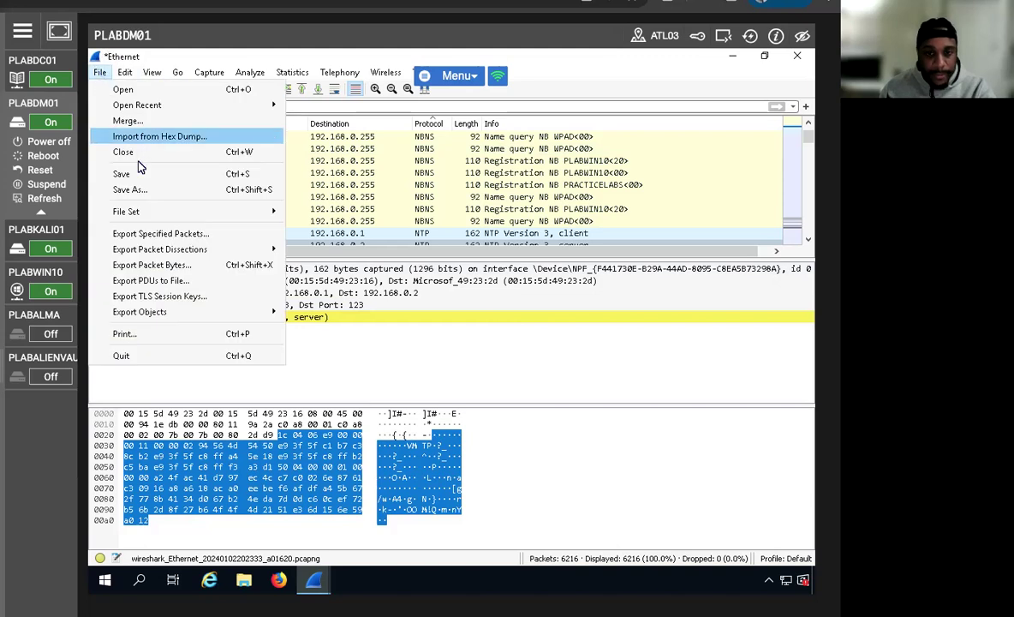
{"action": "left_click", "coordinate": [141, 190]}
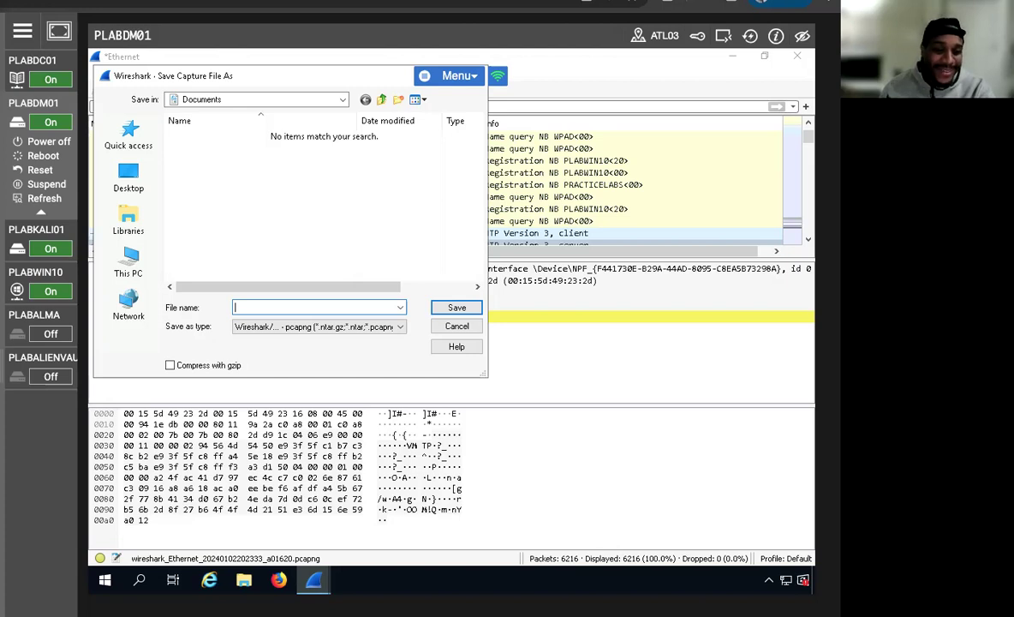
{"action": "left_click", "coordinate": [301, 327]}
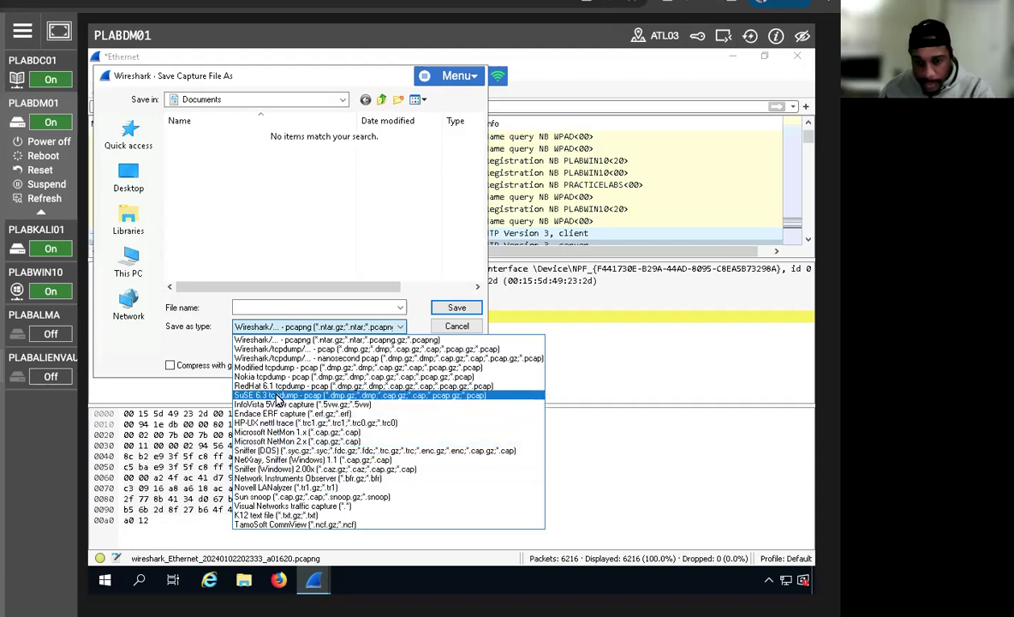
{"action": "left_click", "coordinate": [319, 370]}
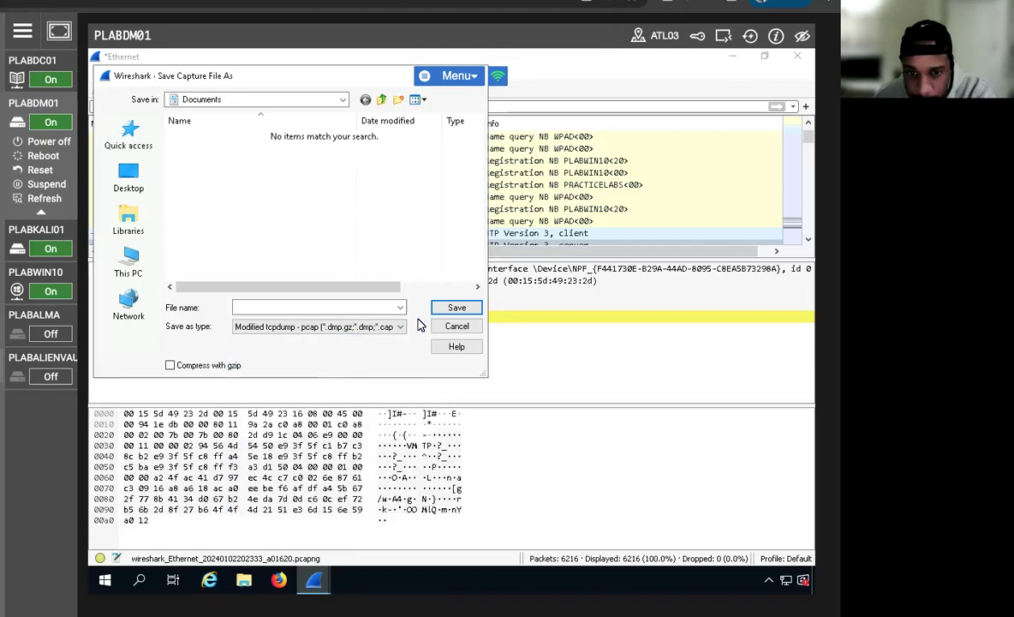
{"action": "left_click", "coordinate": [328, 307]}
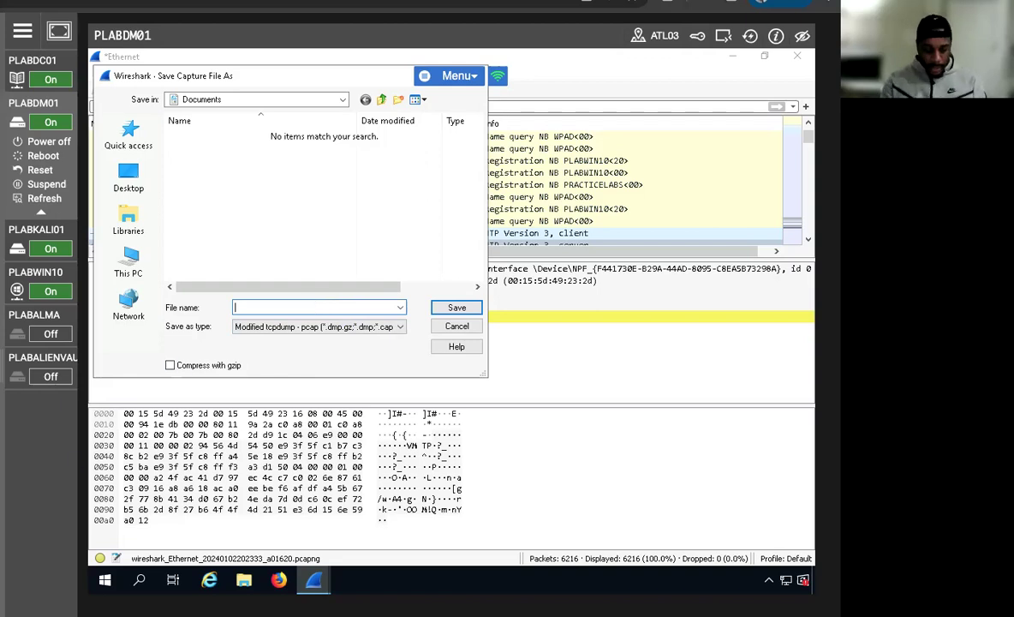
{"action": "type", "text": "PLABnetworkcapt"}
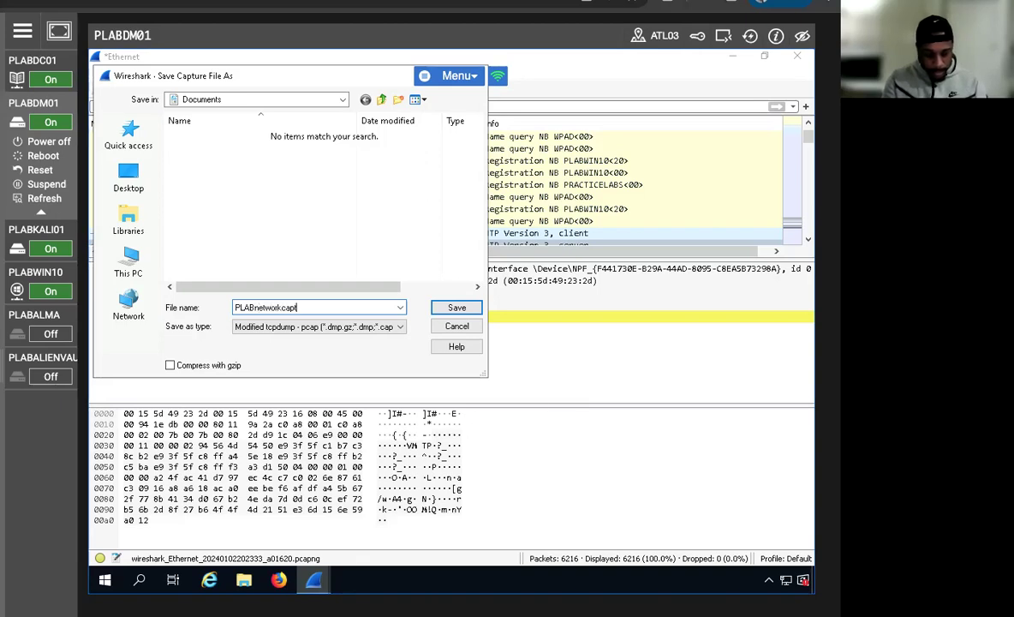
{"action": "type", "text": "ure01"}
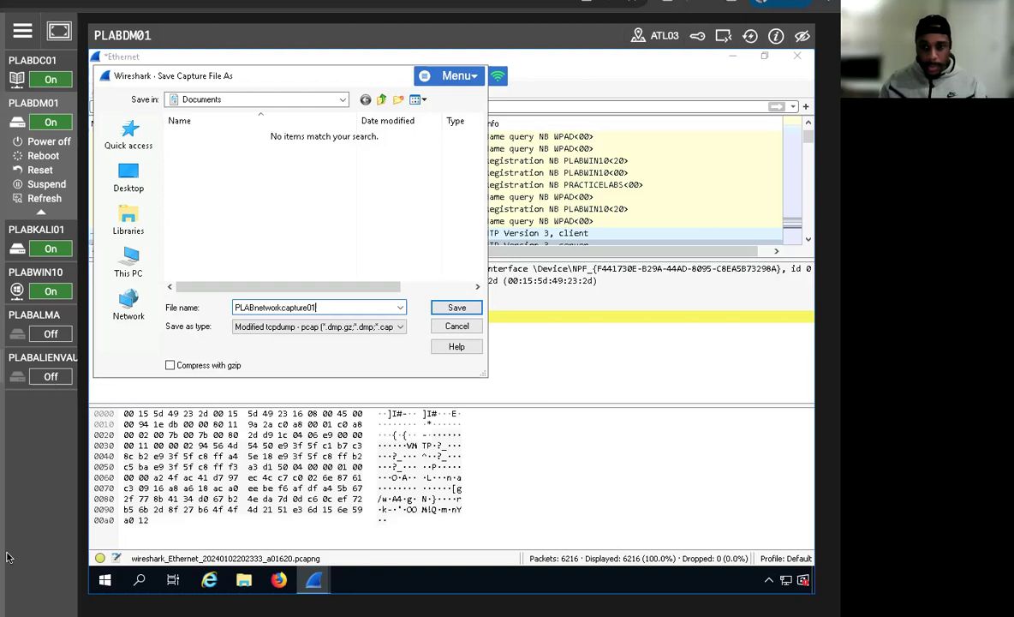
{"action": "left_click", "coordinate": [454, 311]}
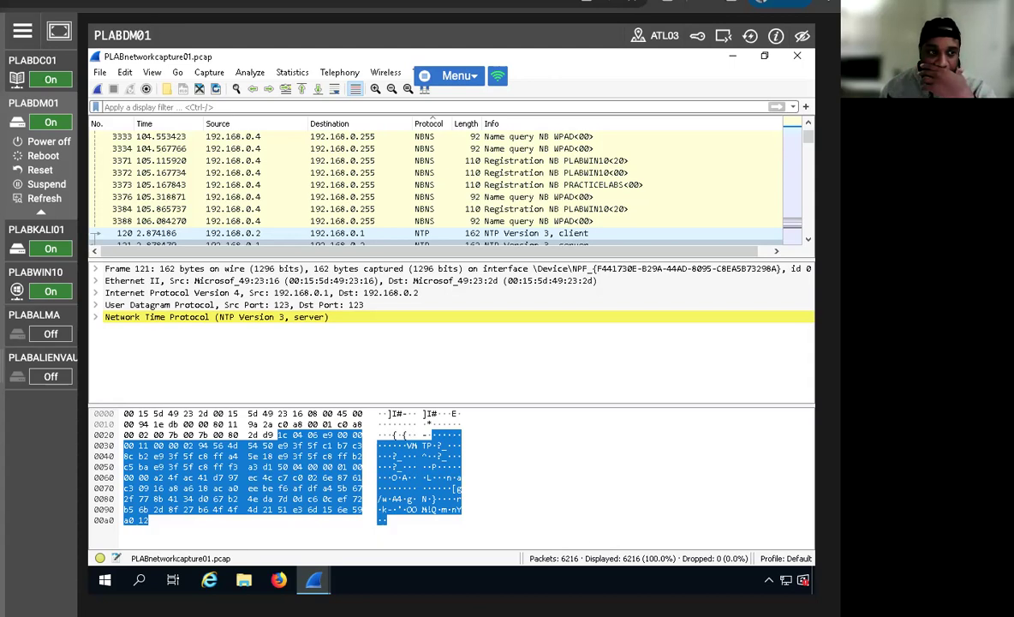
{"action": "left_click", "coordinate": [798, 57]}
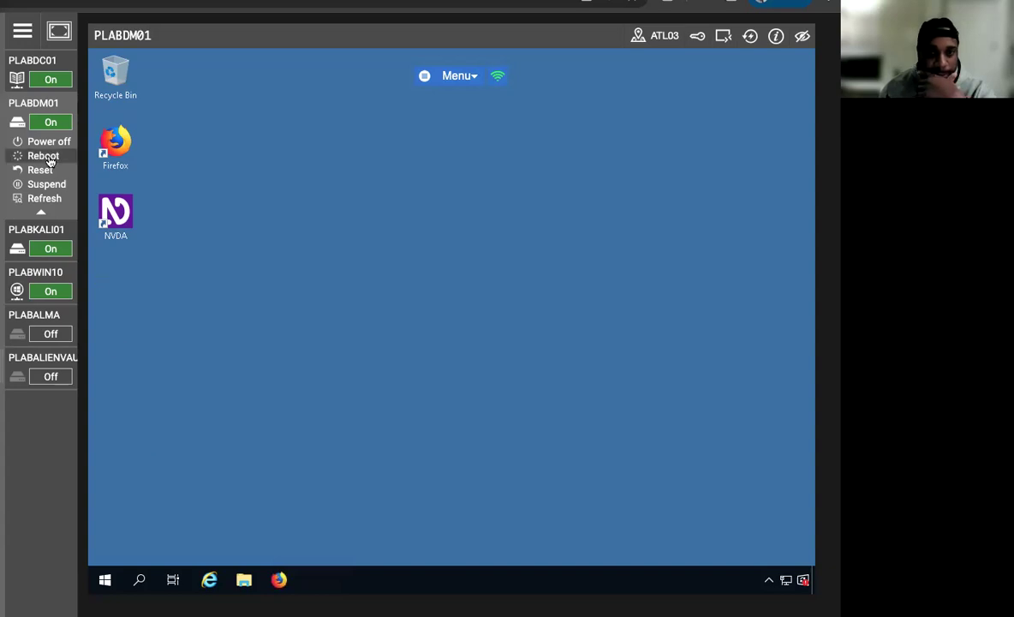
Switch to the PLABDC01 machine and launch a command prompt by running cmd
{"action": "left_click", "coordinate": [53, 58]}
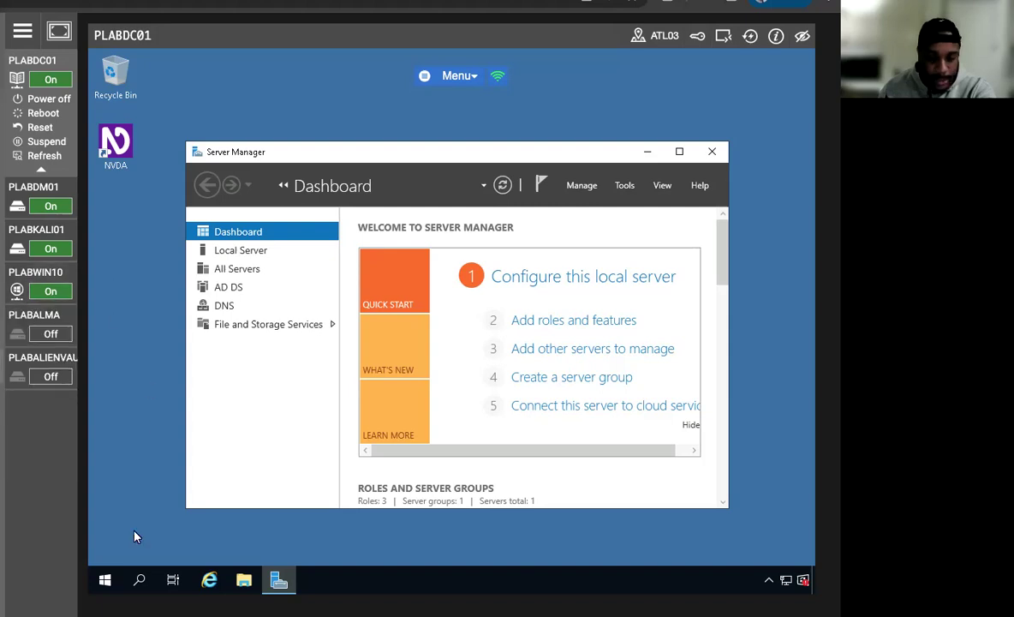
{"action": "right_click", "coordinate": [105, 582]}
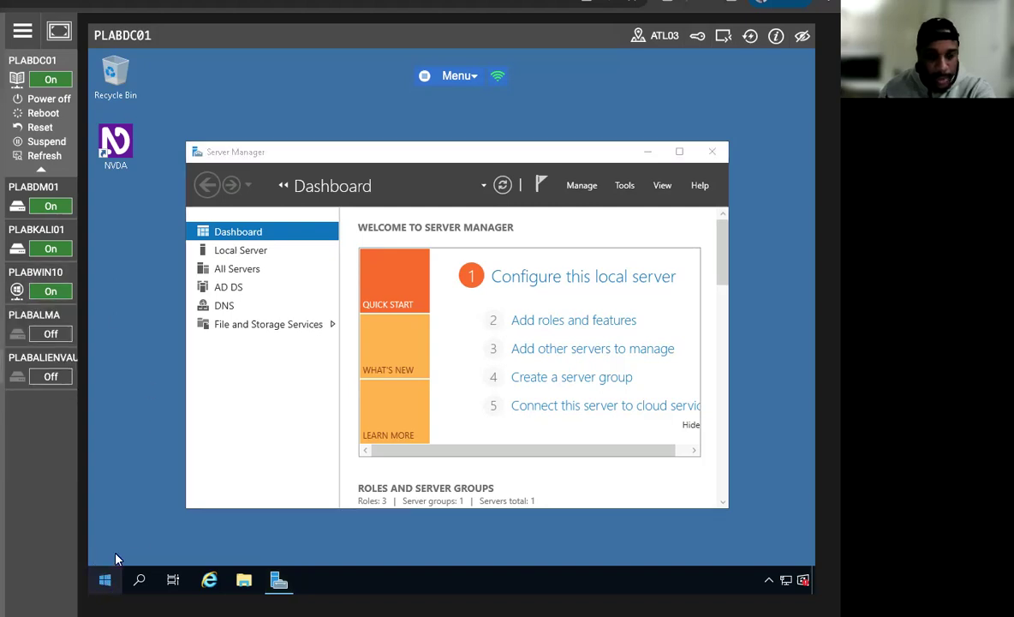
{"action": "left_click", "coordinate": [137, 509]}
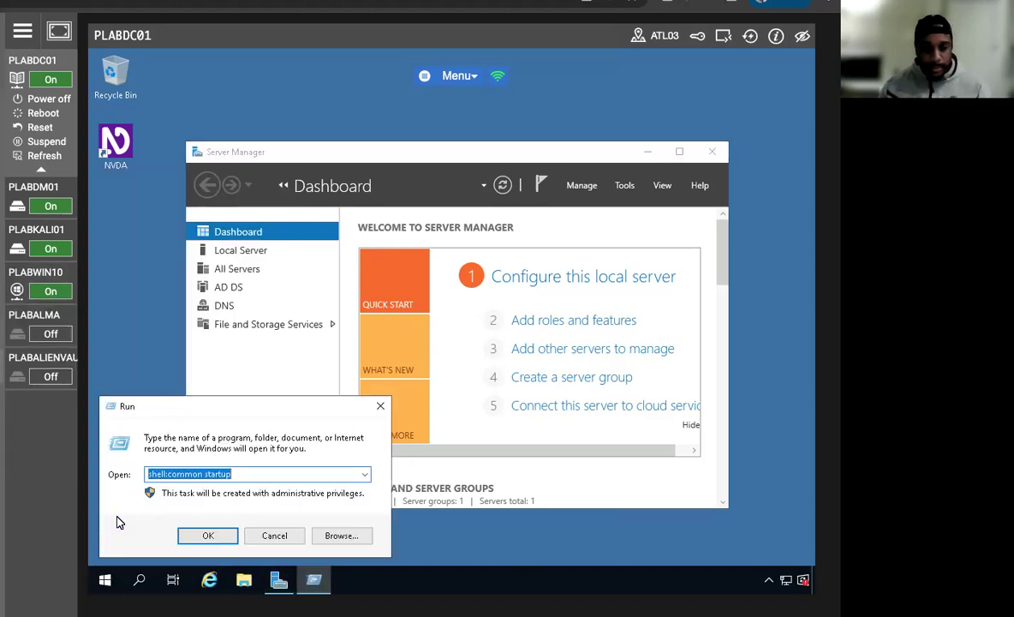
{"action": "type", "text": "cmd"}
{"action": "key", "text": "Return"}
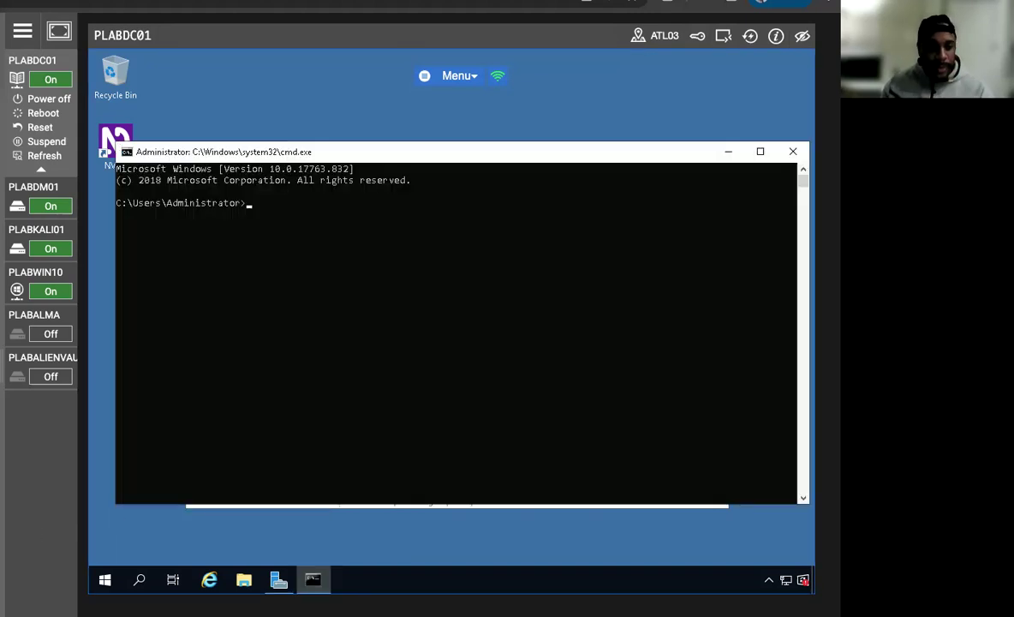
Query the administrator account's SID with wmic useraccount where name="administrator" get sid, and highlight the middle part of the returned identifier
{"action": "type", "text": "w"}
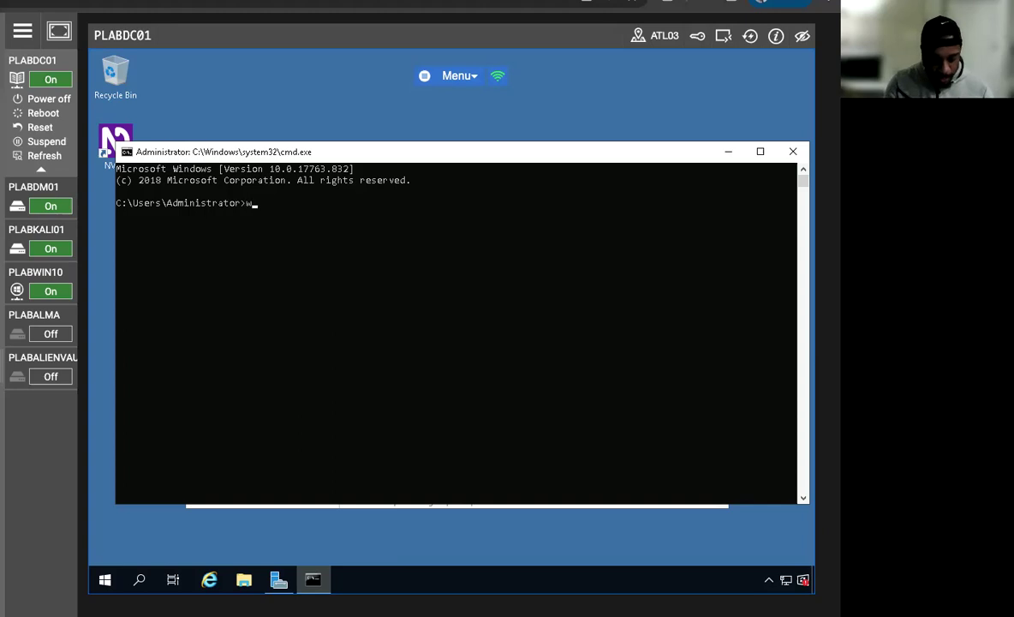
{"action": "type", "text": "mic user"}
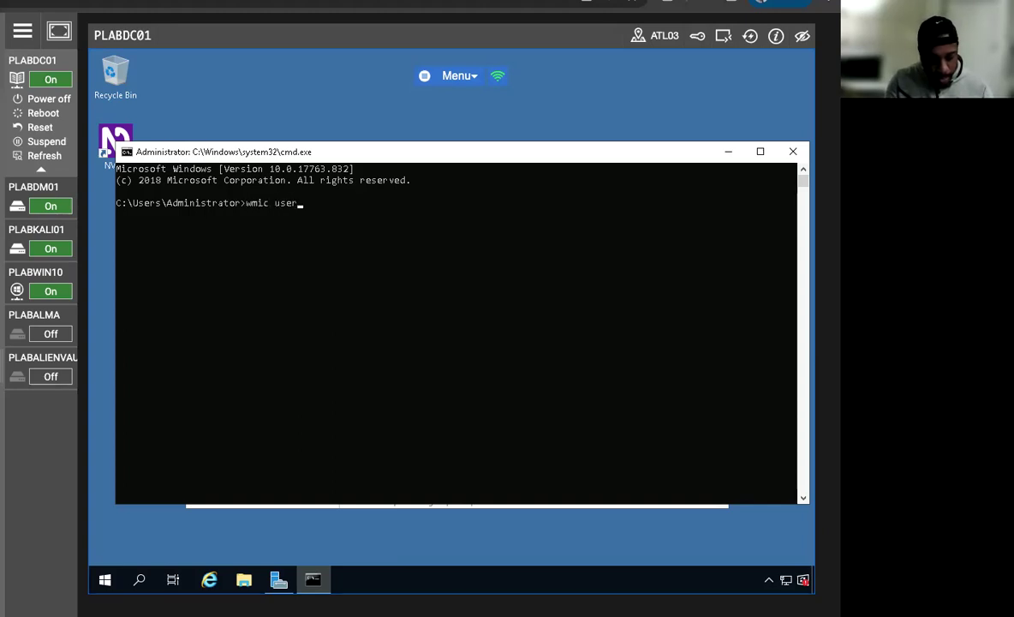
{"action": "type", "text": "account where name"}
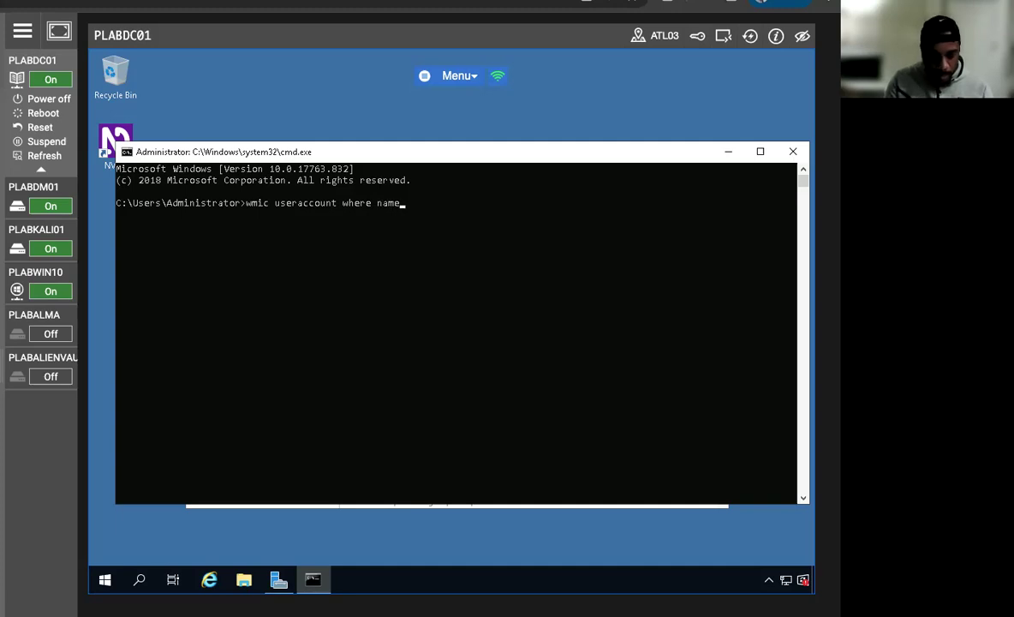
{"action": "key", "text": "BackSpace"}
{"action": "type", "text": "="}
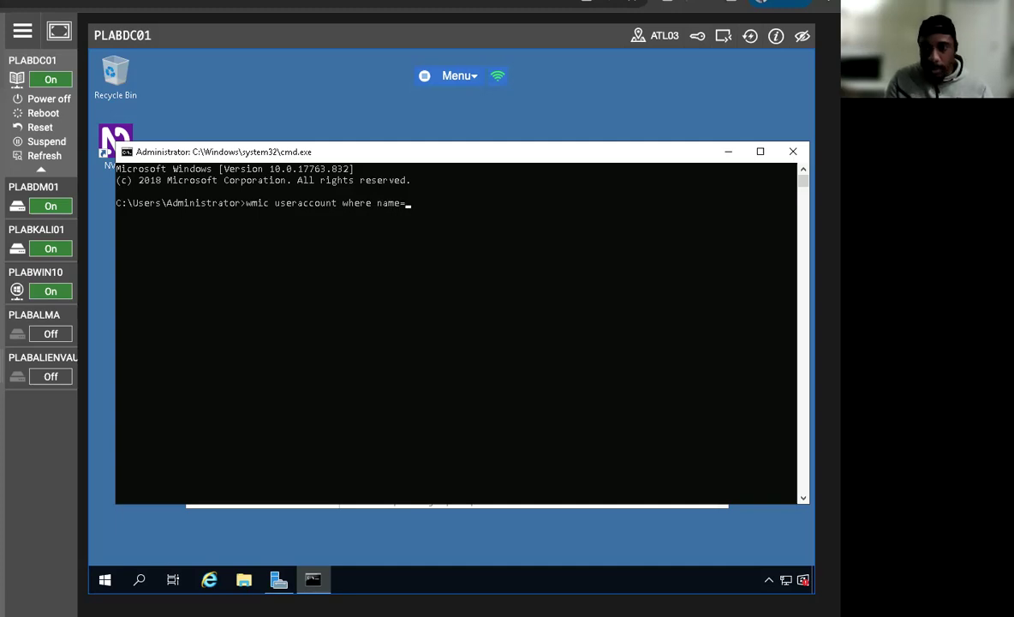
{"action": "type", "text": "\""}
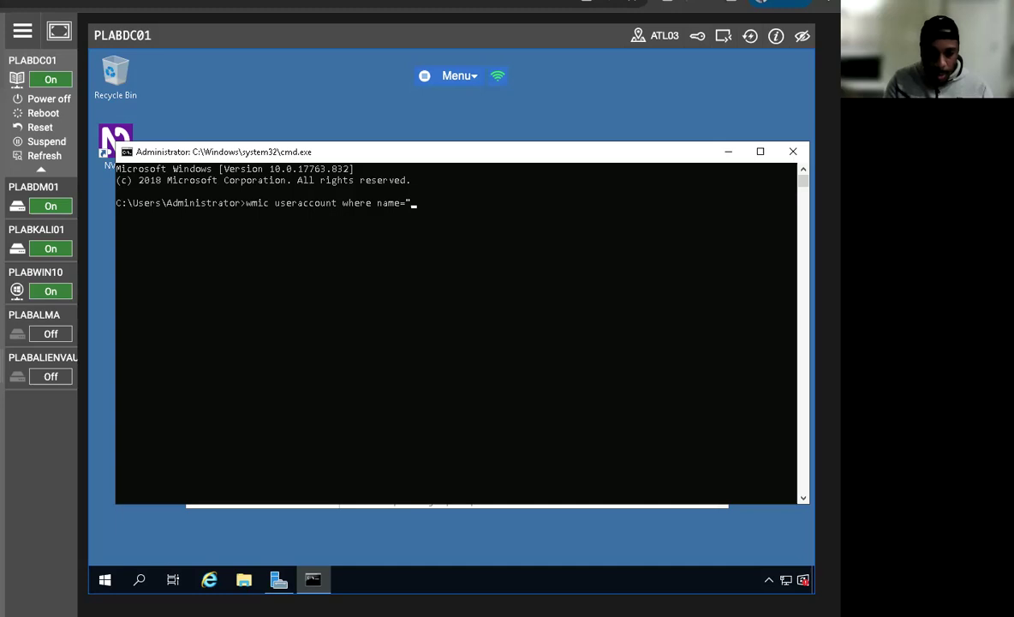
{"action": "type", "text": "adminis"}
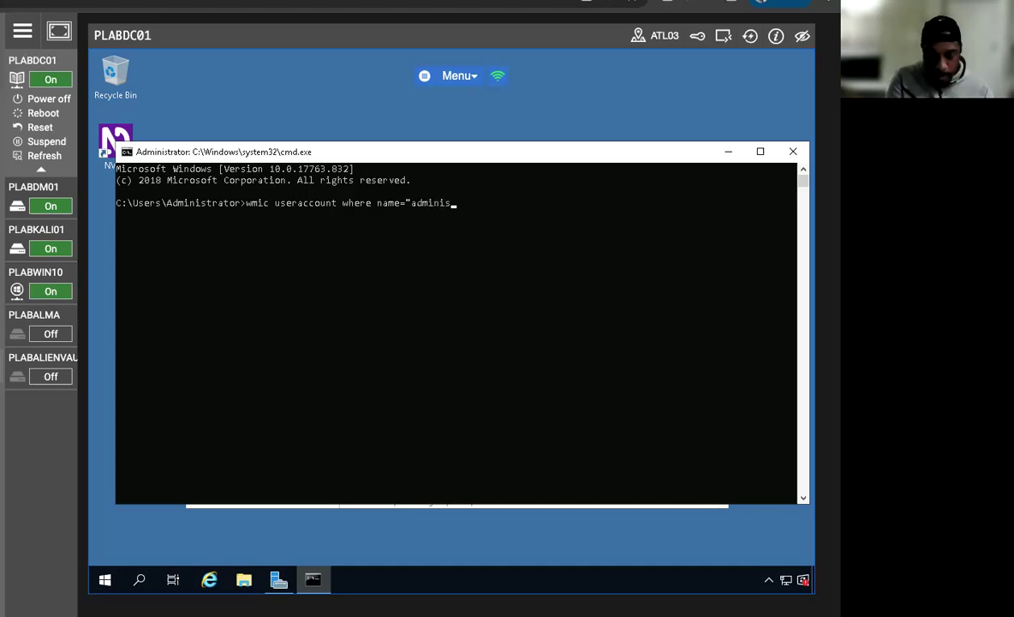
{"action": "type", "text": "trator\" get sid"}
{"action": "key", "text": "Return"}
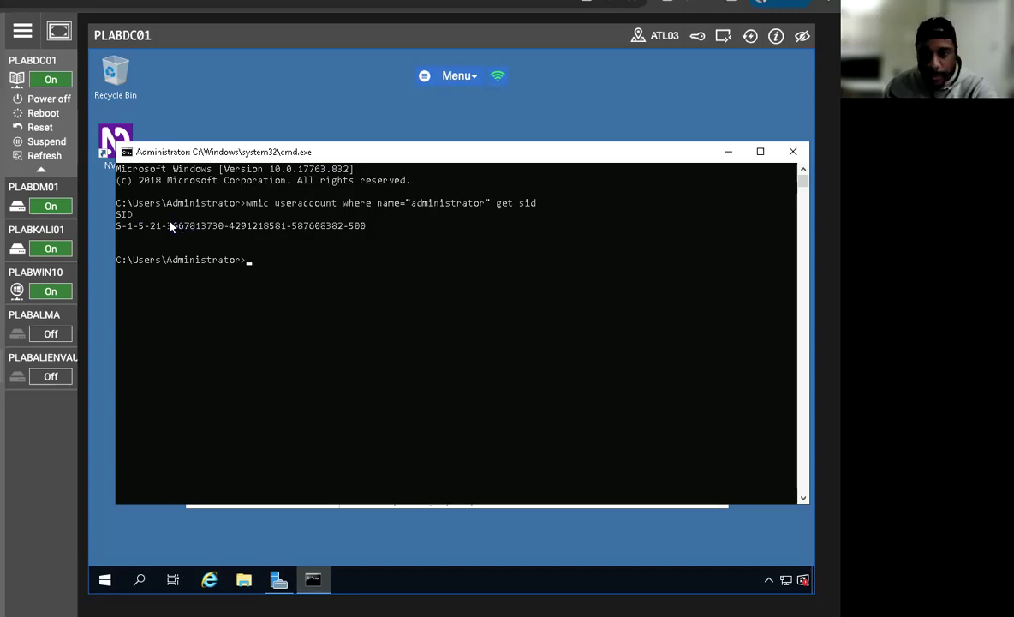
{"action": "left_click_drag", "start_coordinate": [168, 225], "coordinate": [319, 225]}
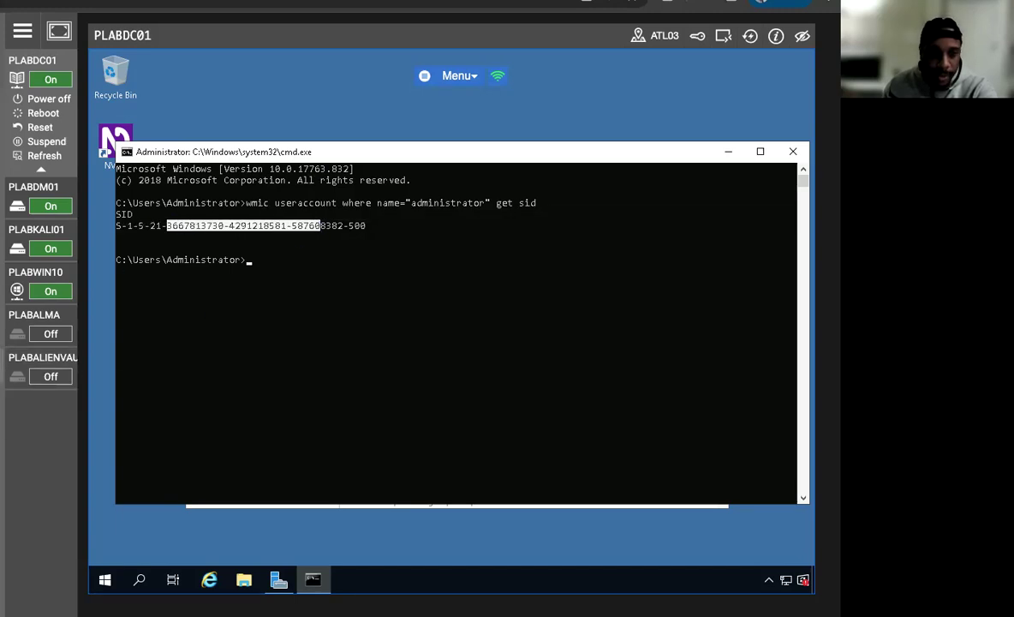
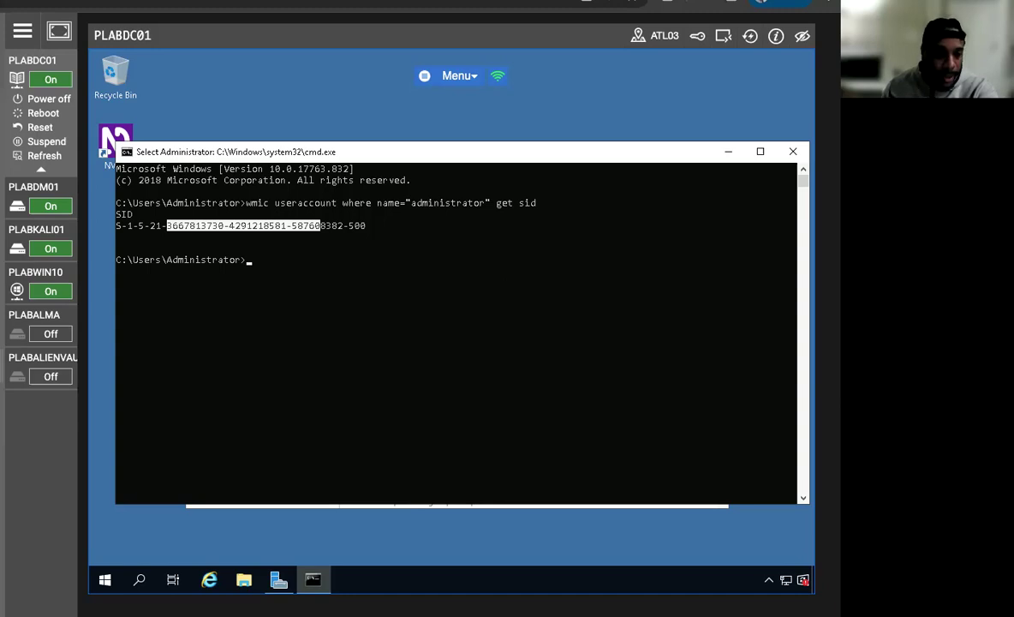
Minimize the command prompt on PLABDC01 and switch to the PLABWIN10 machine
{"action": "left_click", "coordinate": [729, 153]}
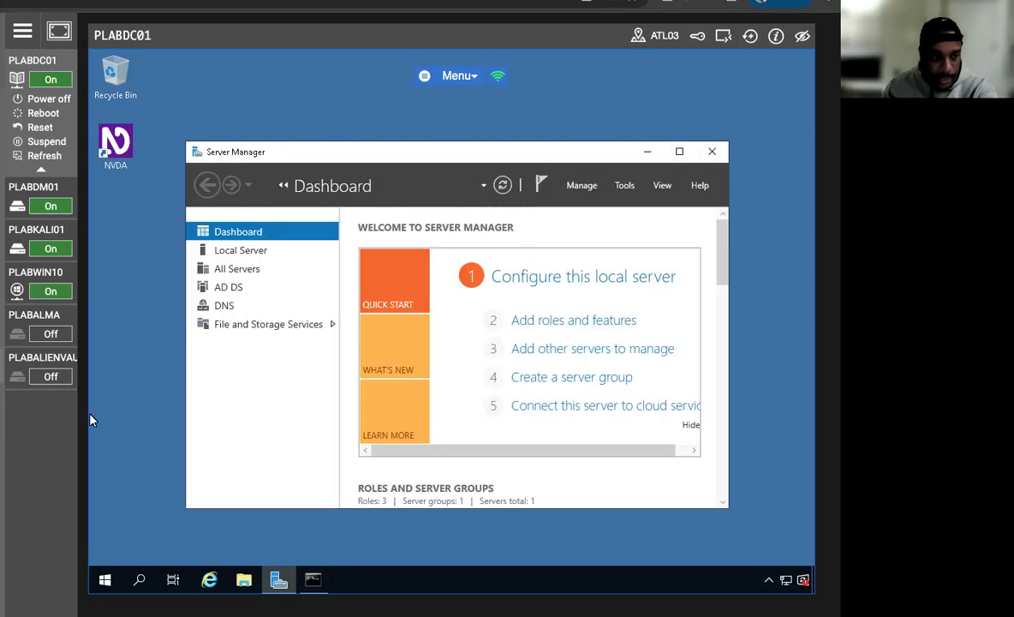
{"action": "left_click", "coordinate": [17, 273]}
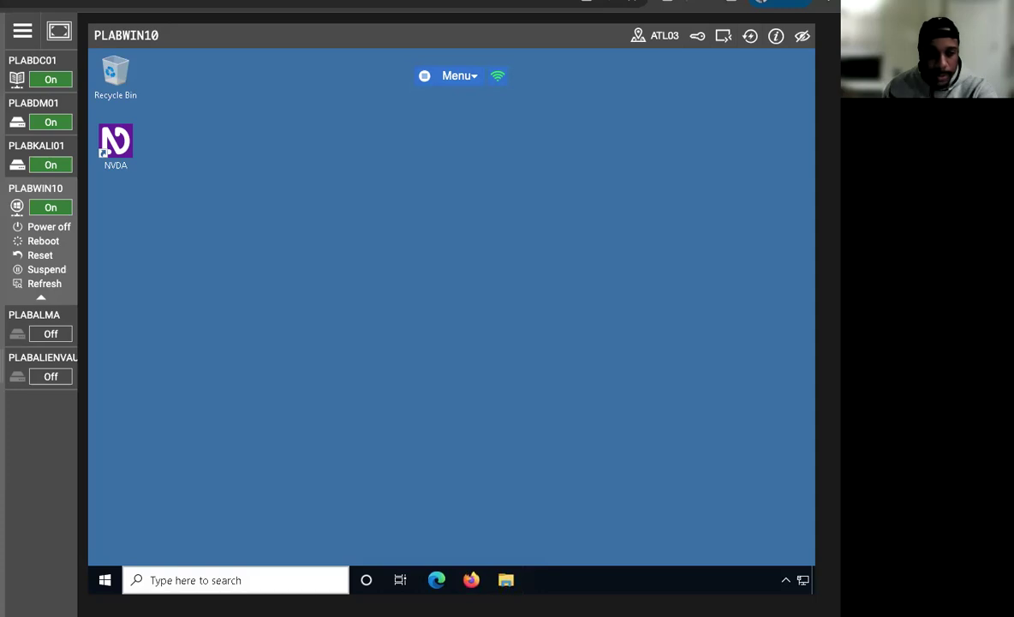
Run the osf installer from the Downloads folder as administrator and allow it to make changes to the device
{"action": "left_click", "coordinate": [507, 580]}
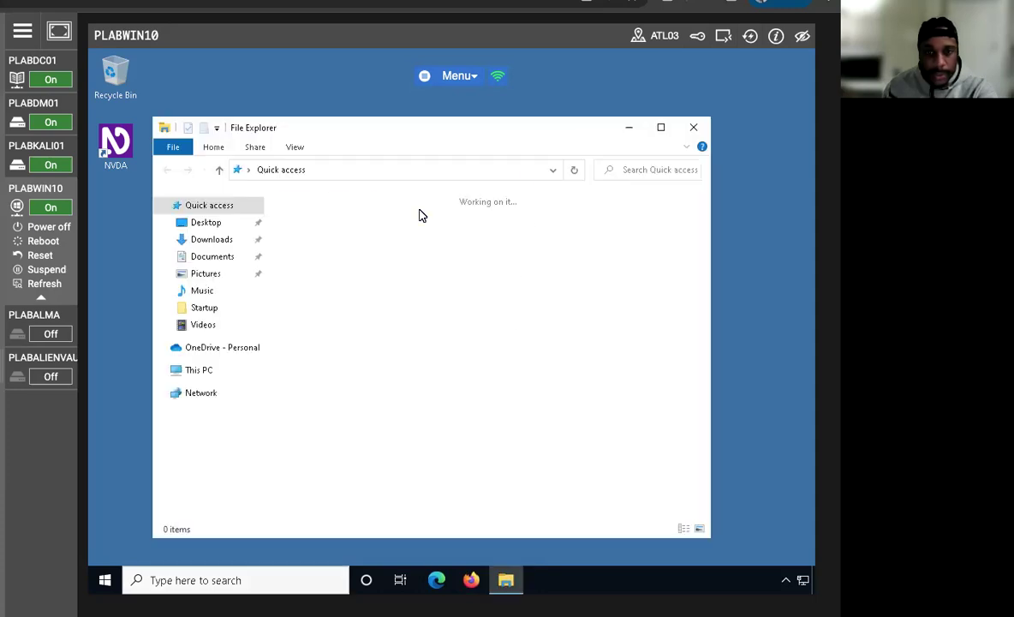
{"action": "left_click", "coordinate": [225, 245]}
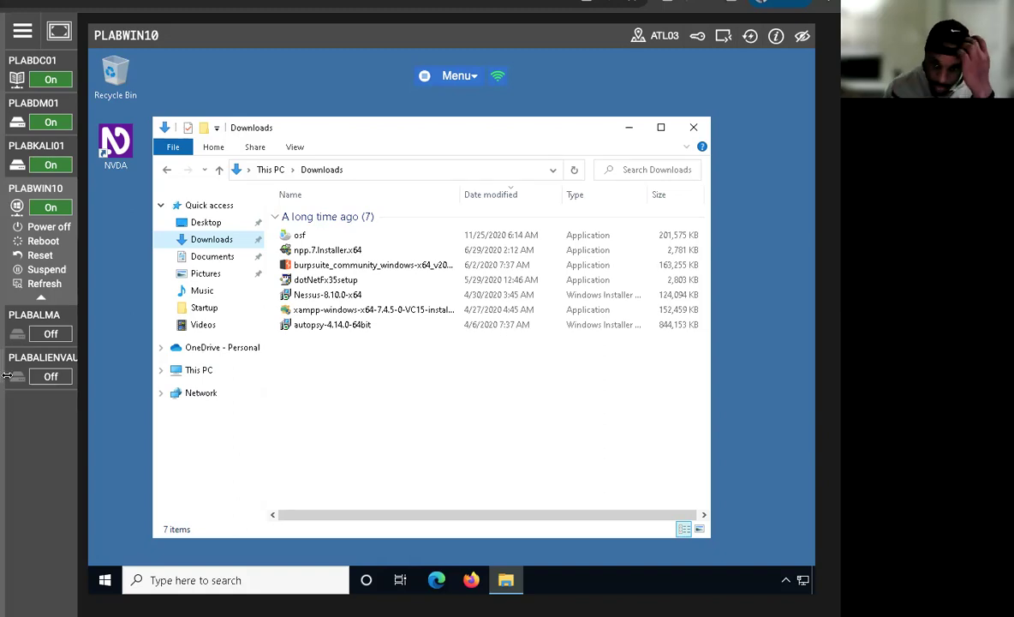
{"action": "left_click", "coordinate": [301, 235]}
{"action": "right_click", "coordinate": [305, 235]}
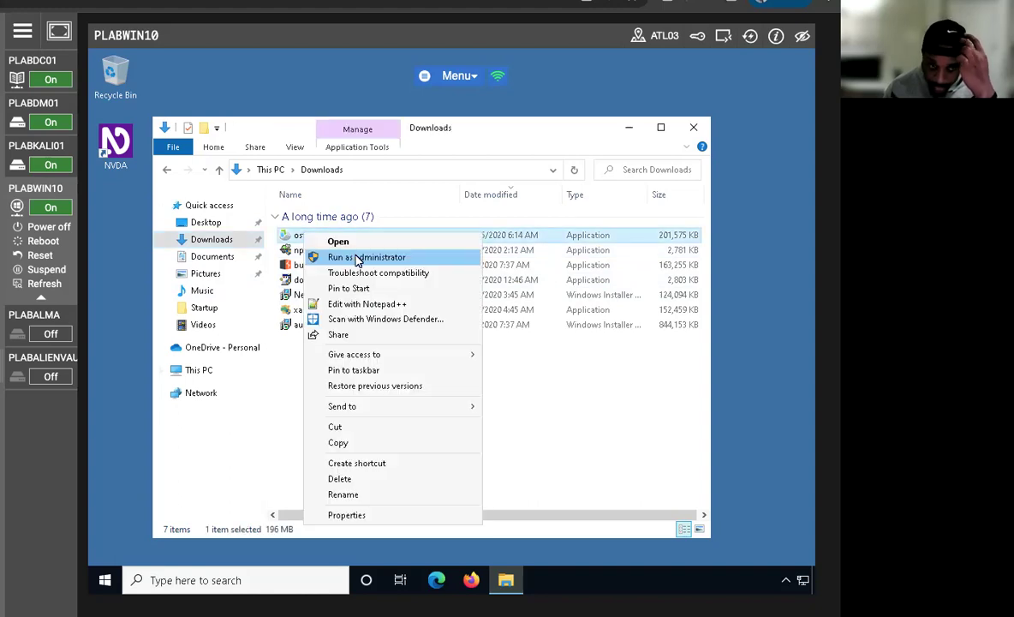
{"action": "left_click", "coordinate": [353, 257]}
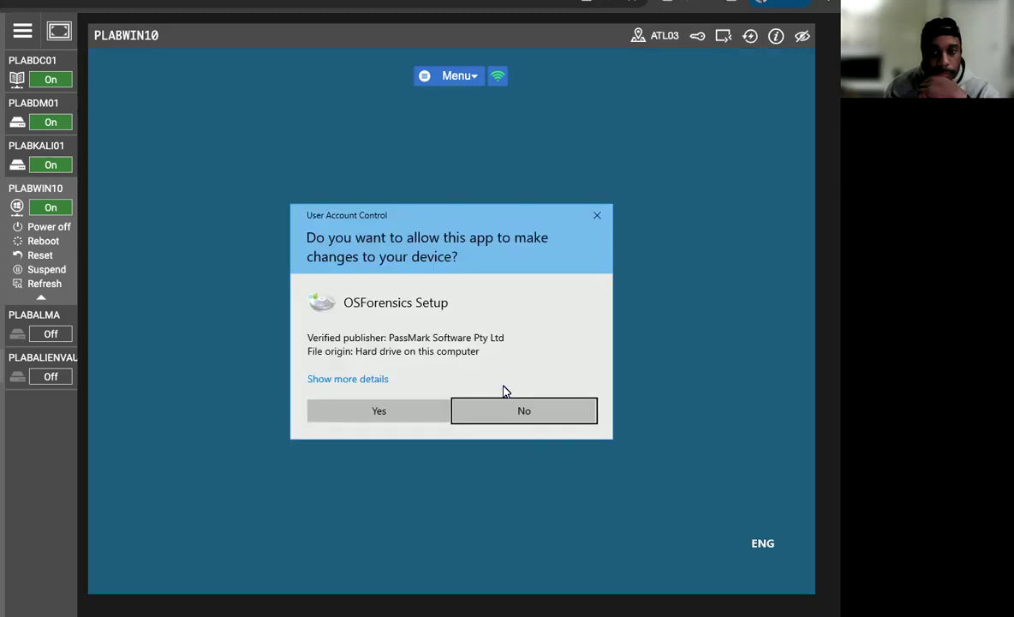
{"action": "left_click", "coordinate": [398, 415]}
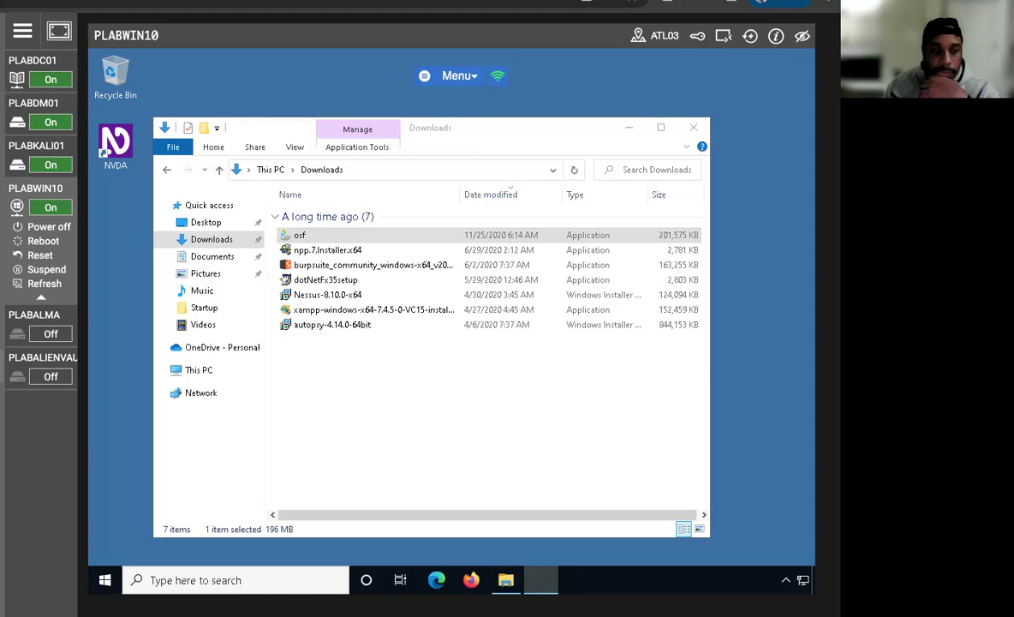
Accept the license agreement and install OSForensics into C:\Program Files\OSForensics with the OSForensics Start Menu folder and a desktop icon
{"action": "left_click", "coordinate": [308, 384]}
{"action": "left_click", "coordinate": [517, 427]}
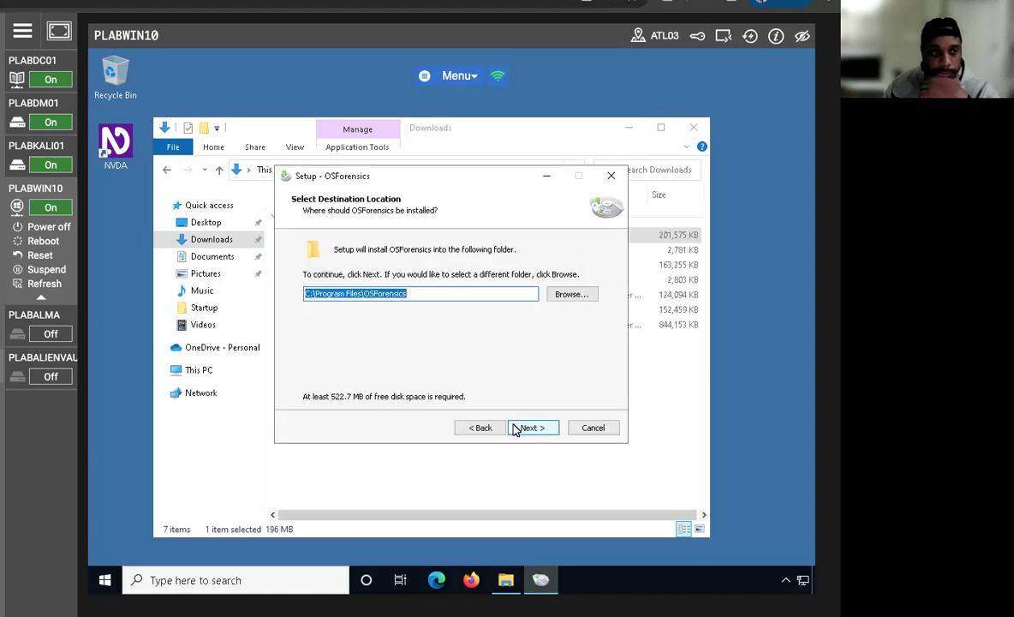
{"action": "left_click", "coordinate": [516, 428]}
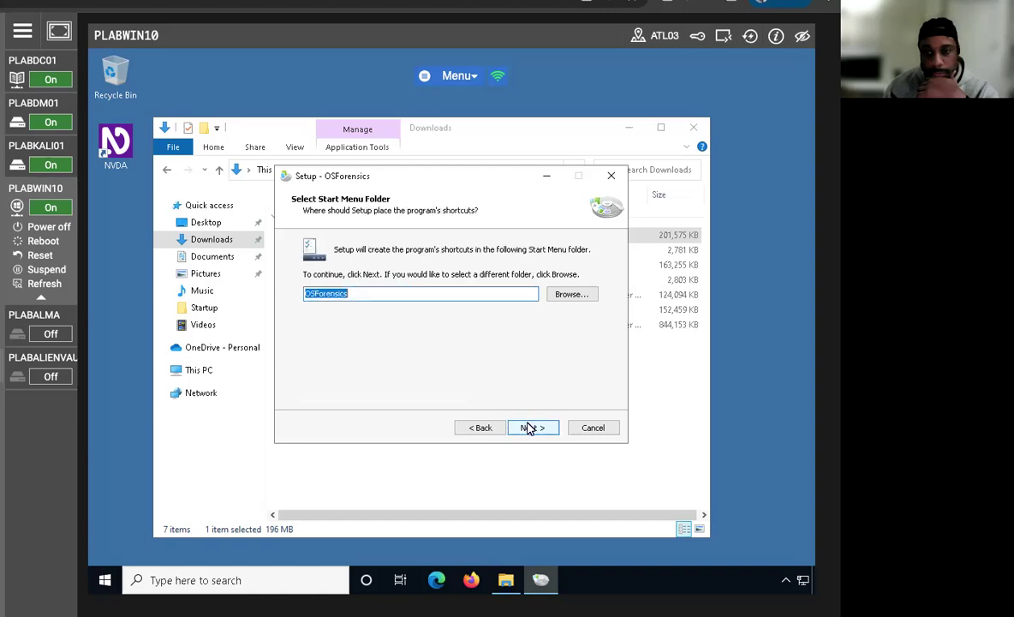
{"action": "left_click", "coordinate": [527, 428]}
{"action": "left_click", "coordinate": [530, 429]}
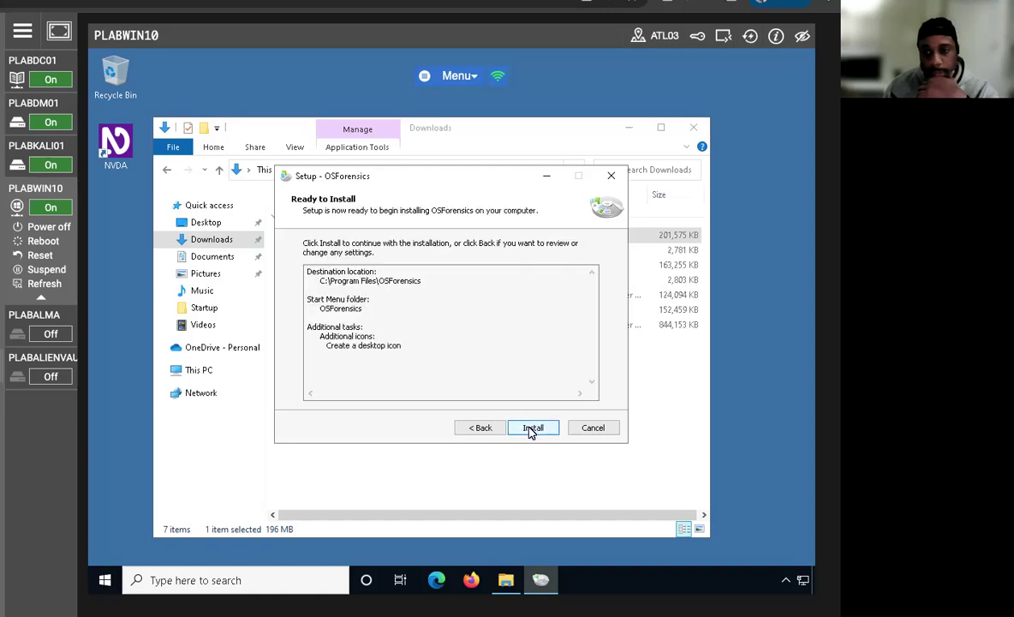
{"action": "left_click", "coordinate": [532, 427]}
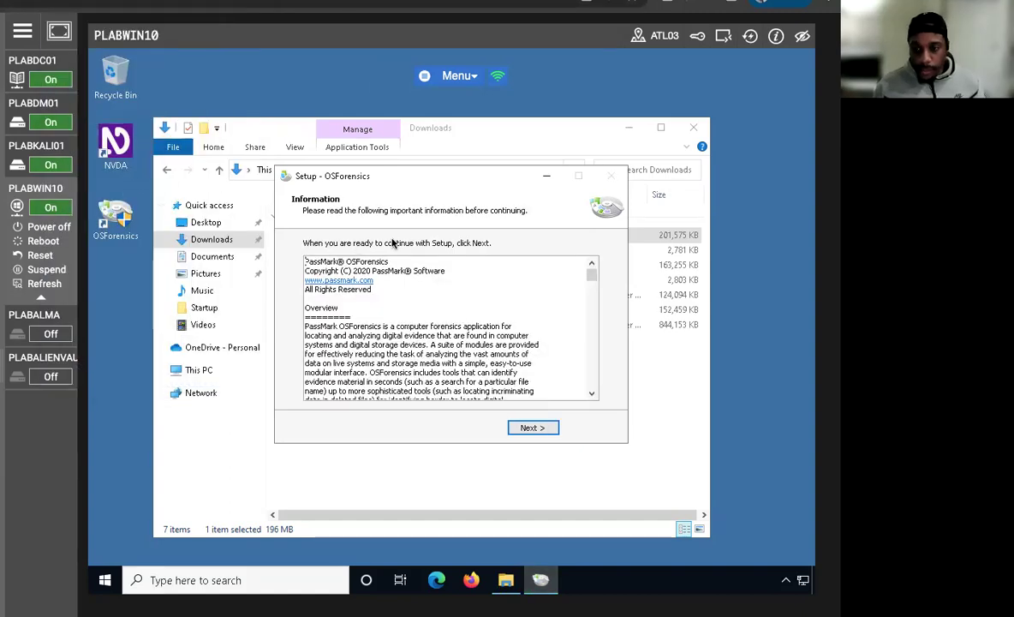
Finish the setup with Launch OSForensics enabled and continue into the Trial Edition
{"action": "left_click", "coordinate": [533, 427]}
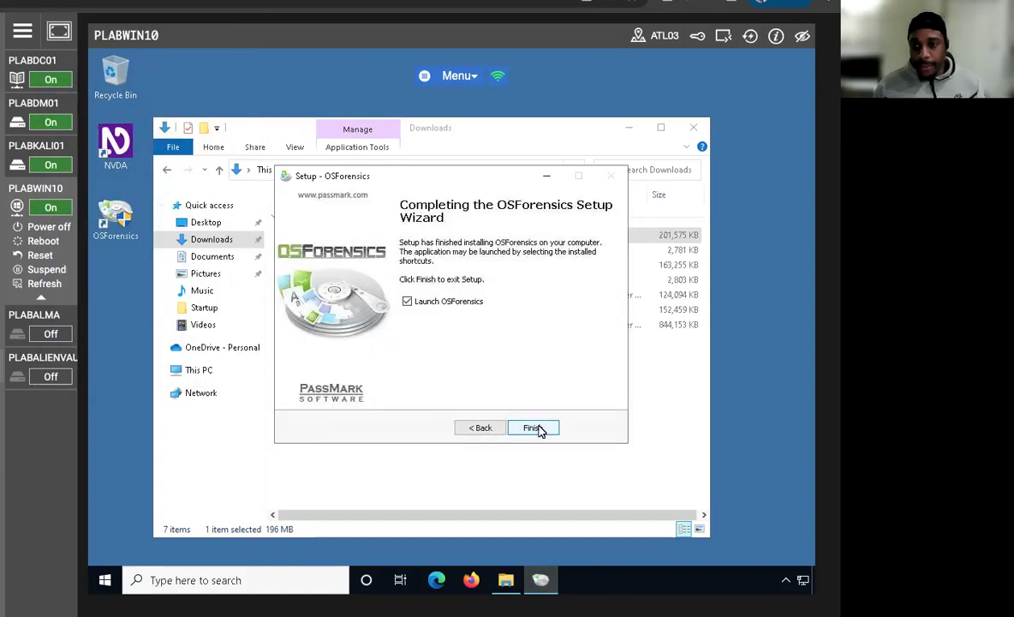
{"action": "left_click", "coordinate": [540, 426]}
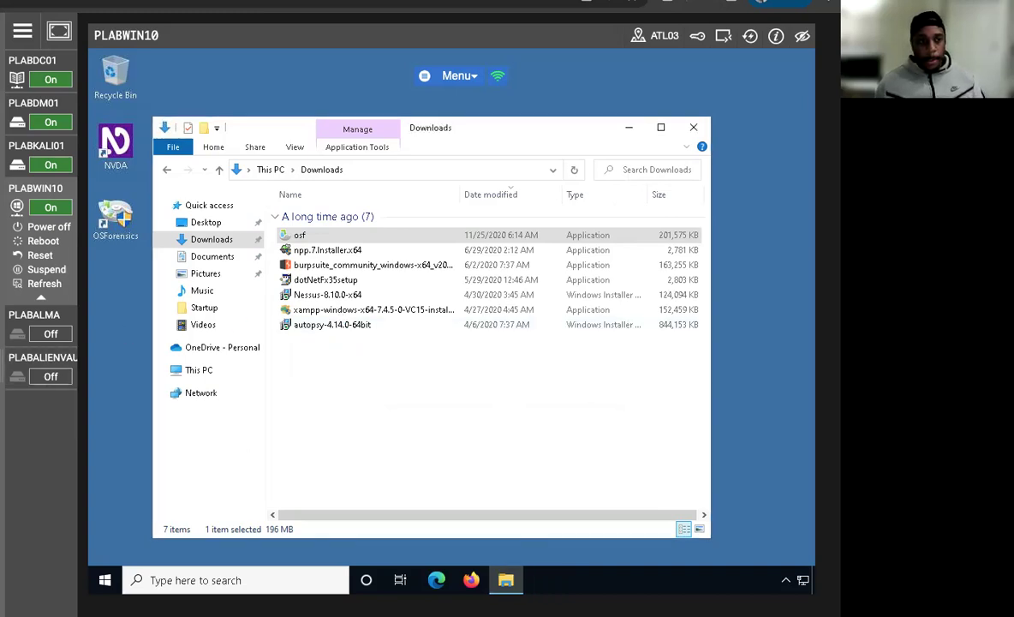
{"action": "left_click", "coordinate": [565, 367]}
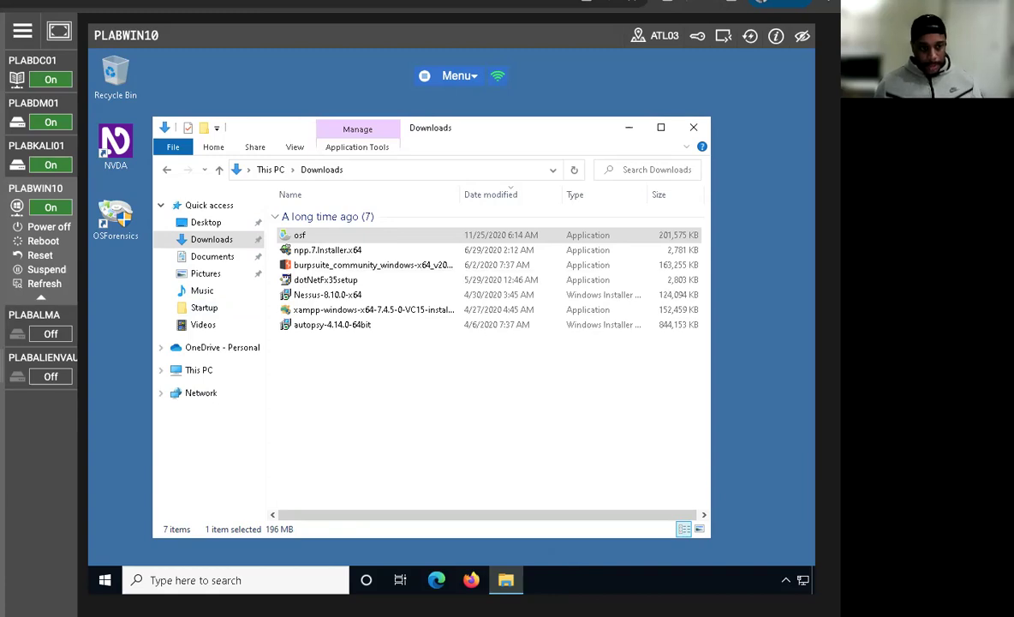
{"action": "left_click", "coordinate": [438, 427]}
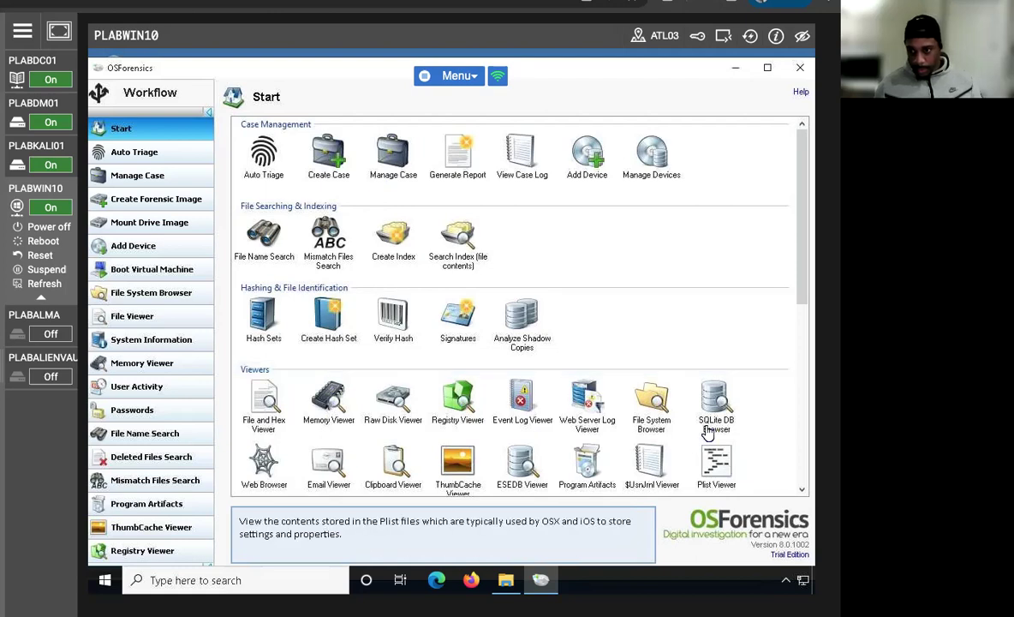
{"action": "left_click", "coordinate": [390, 162]}
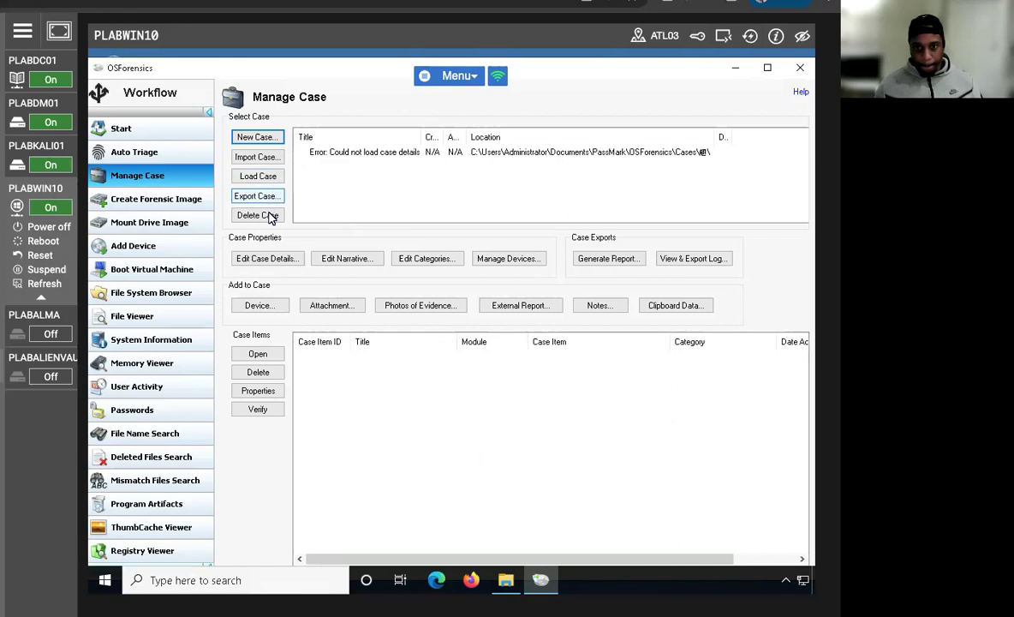
{"action": "left_click", "coordinate": [259, 138]}
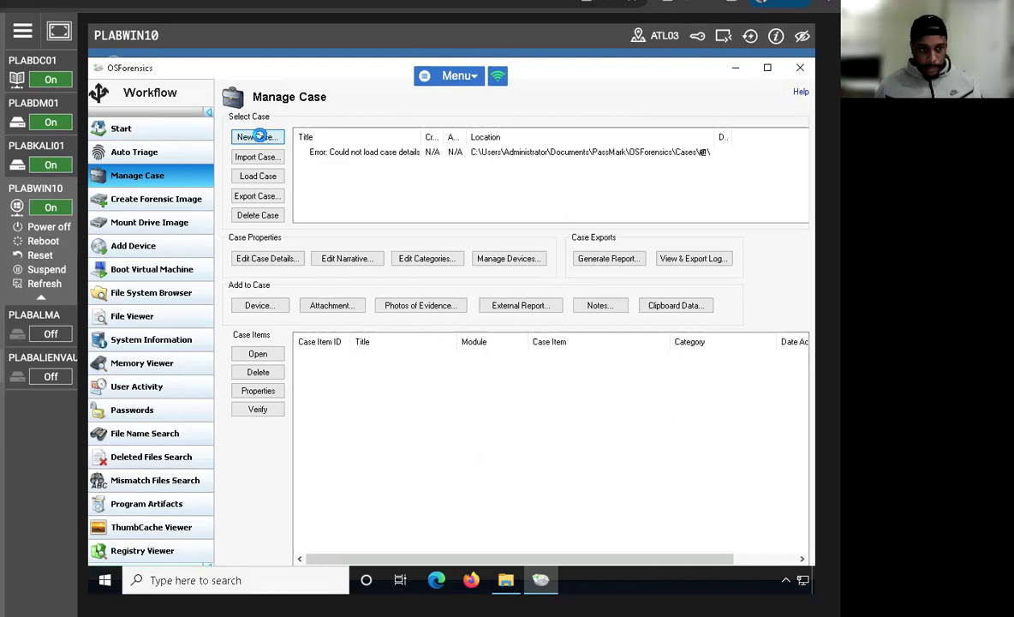
{"action": "left_click", "coordinate": [630, 471]}
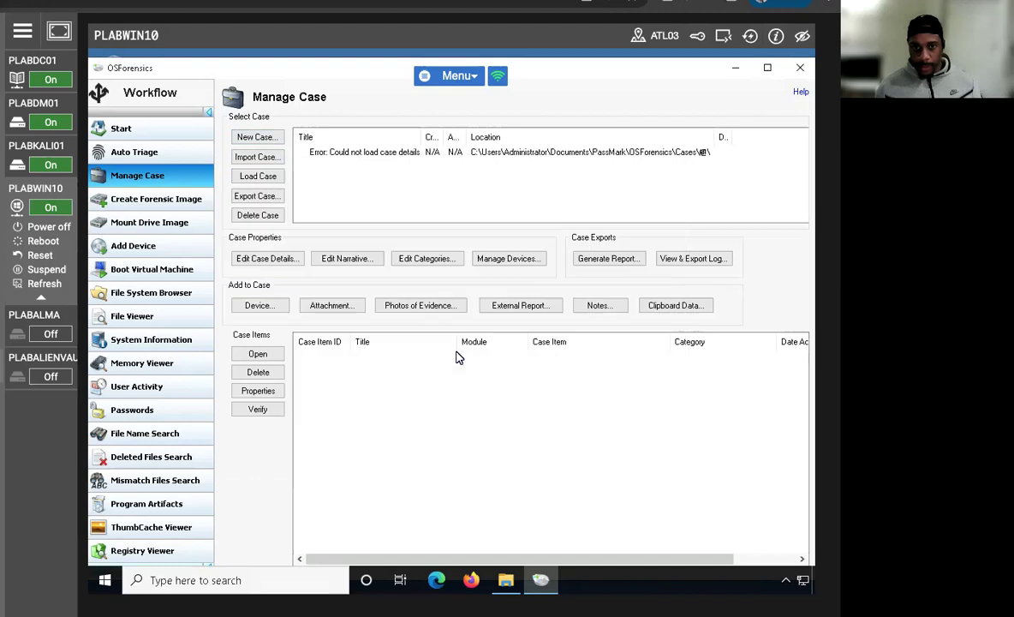
{"action": "left_click", "coordinate": [124, 129]}
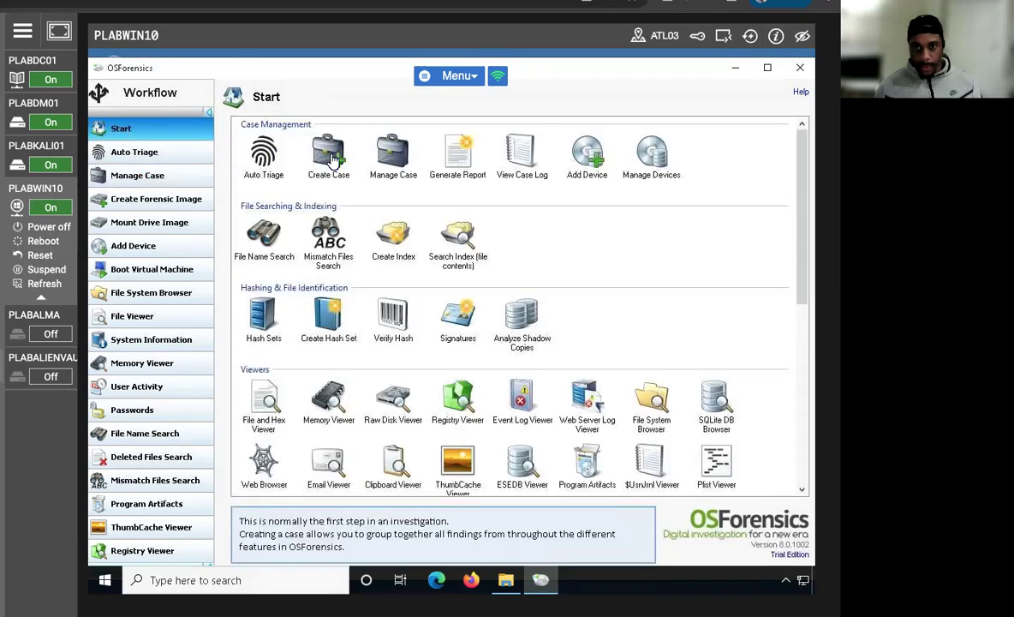
Create a case named Deleted Files and add drive C:\ to it in Forensics mode as the case default device
{"action": "left_click", "coordinate": [302, 150]}
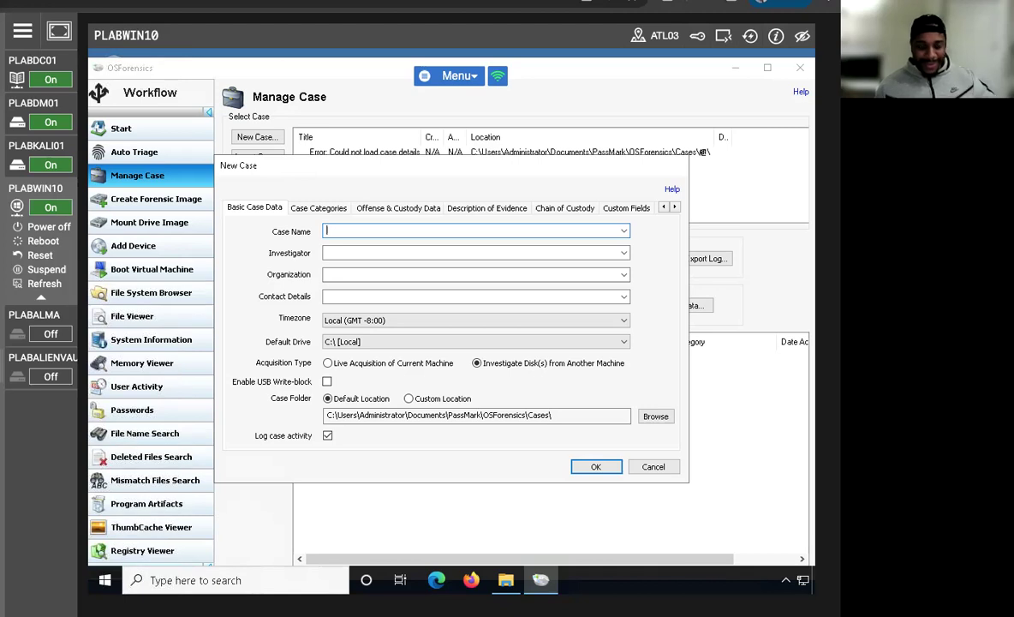
{"action": "type", "text": "Deleted Files"}
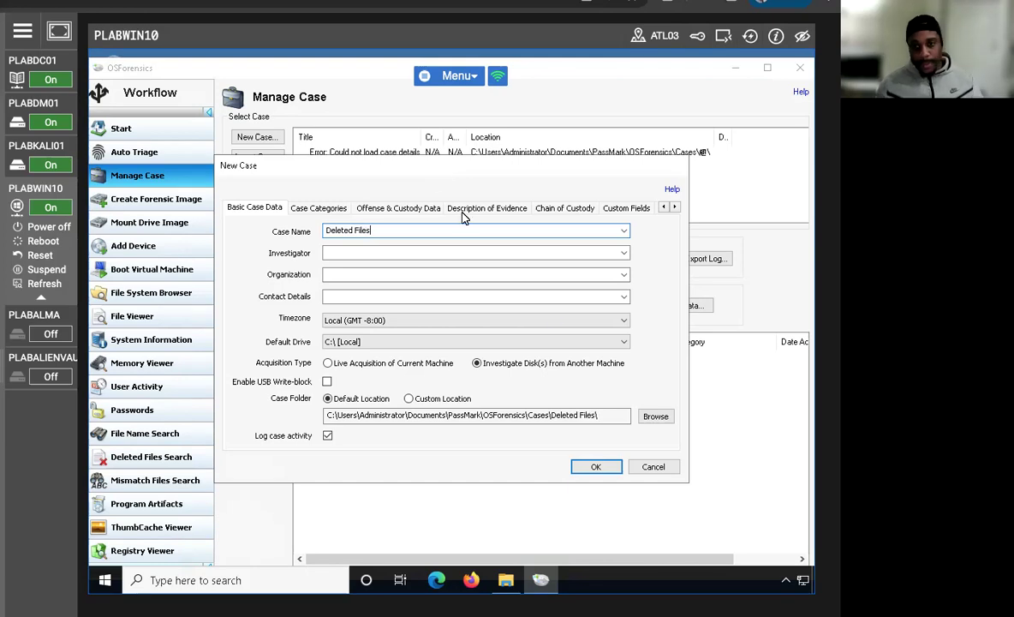
{"action": "left_click", "coordinate": [593, 467]}
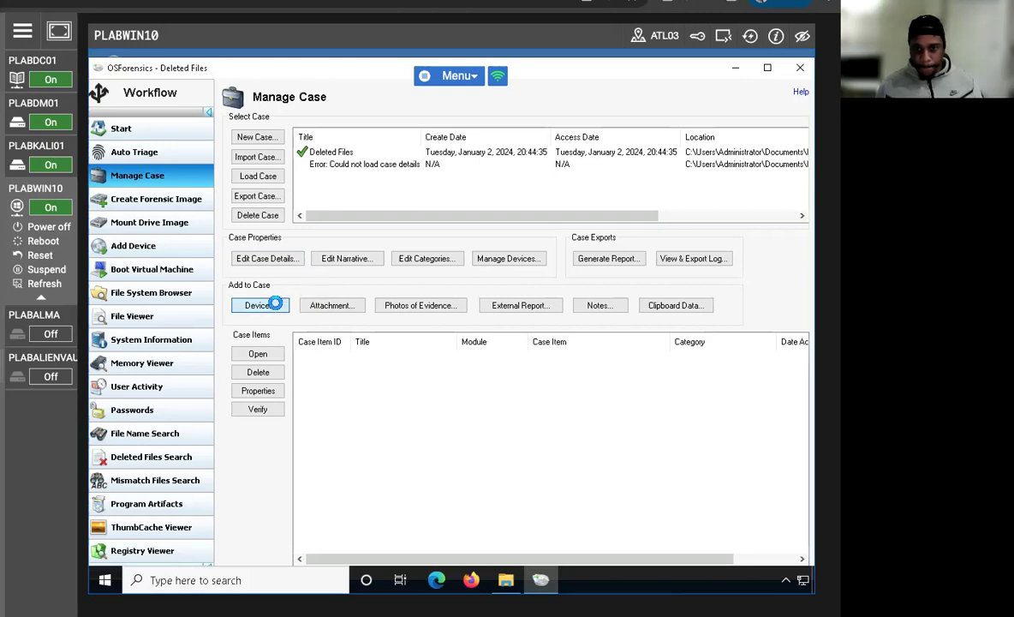
{"action": "left_click", "coordinate": [260, 306]}
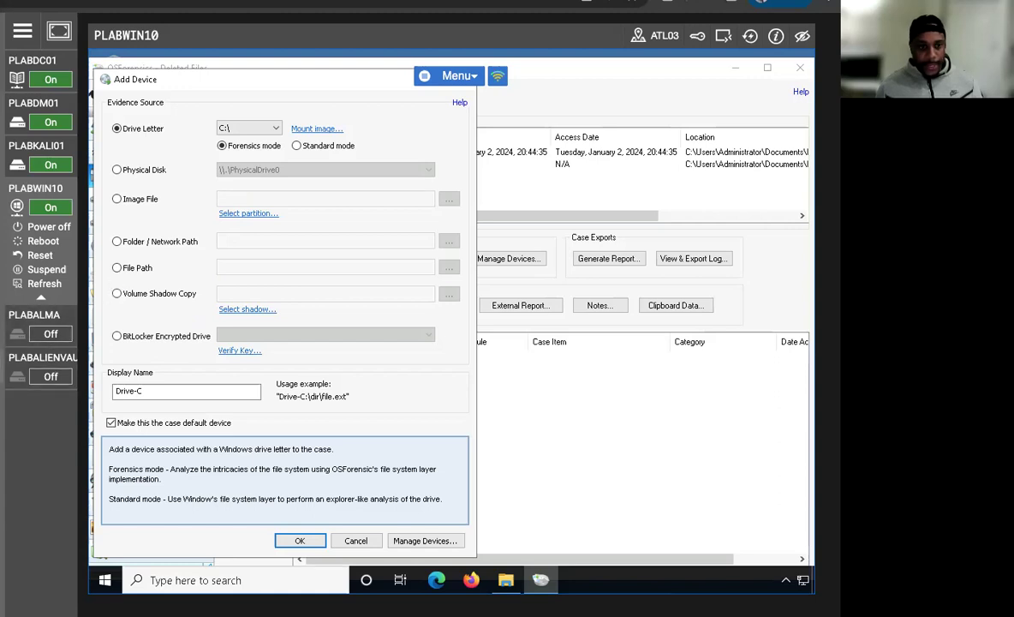
{"action": "left_click", "coordinate": [300, 541]}
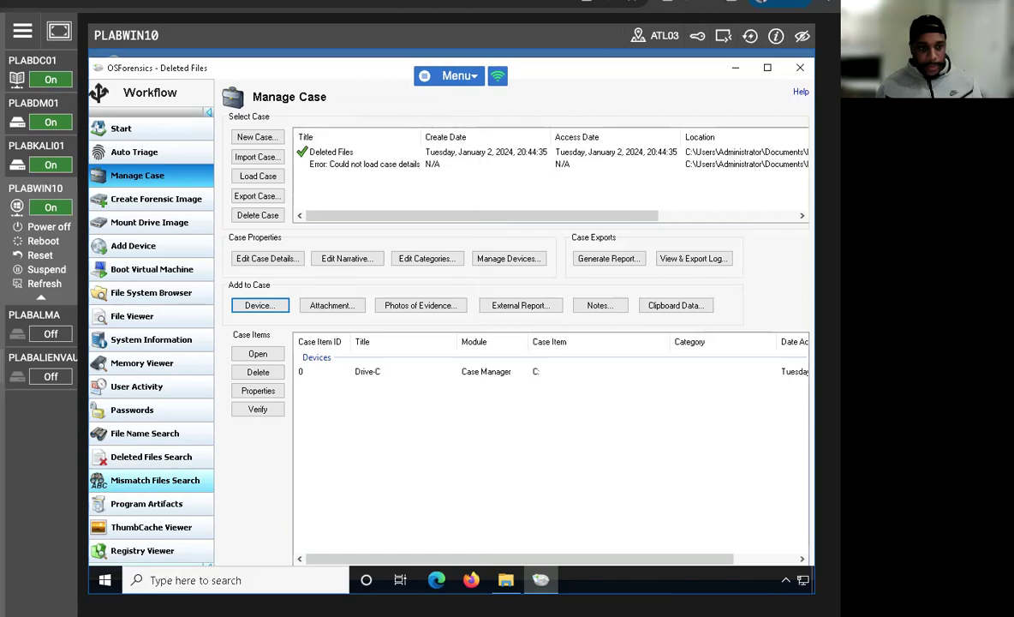
Open the File System Browser and browse Drive-C to the contents of the $Recycle.Bin folder
{"action": "left_click", "coordinate": [147, 129]}
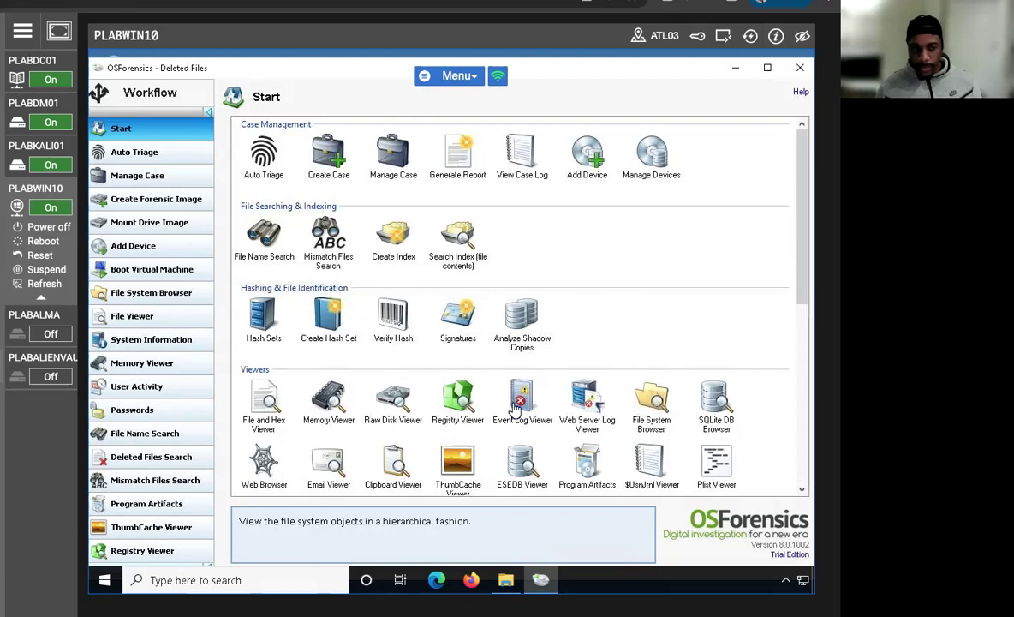
{"action": "left_click", "coordinate": [653, 403]}
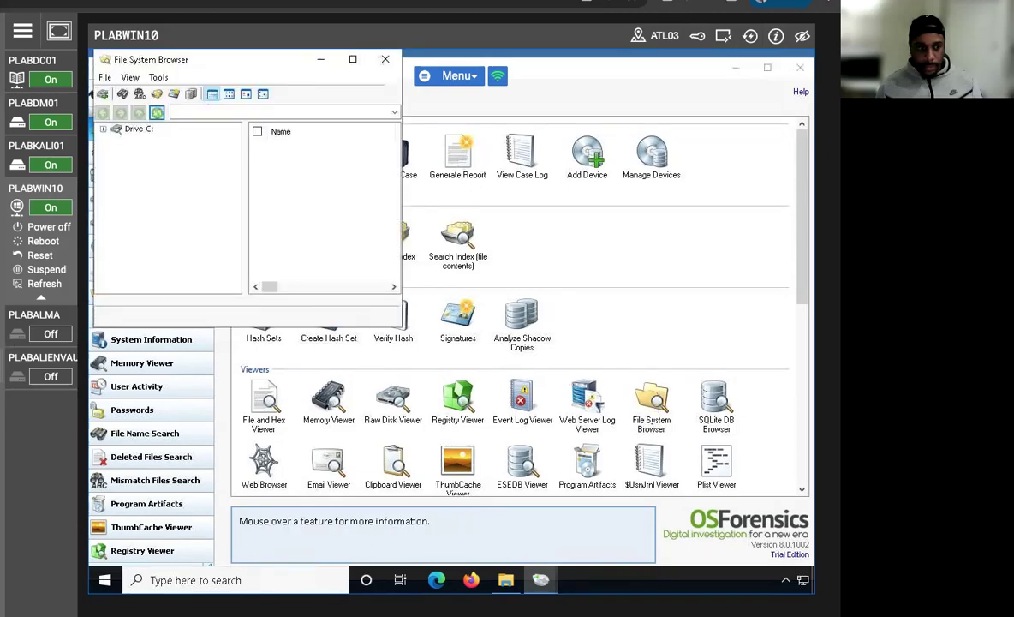
{"action": "left_click", "coordinate": [103, 129]}
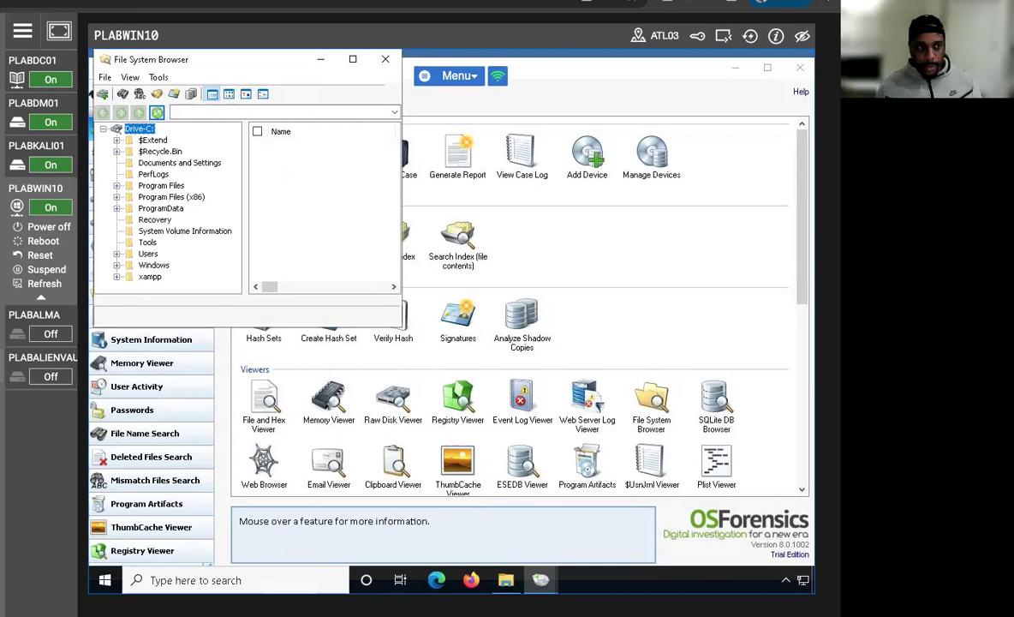
{"action": "left_click", "coordinate": [117, 152]}
{"action": "left_click", "coordinate": [144, 151]}
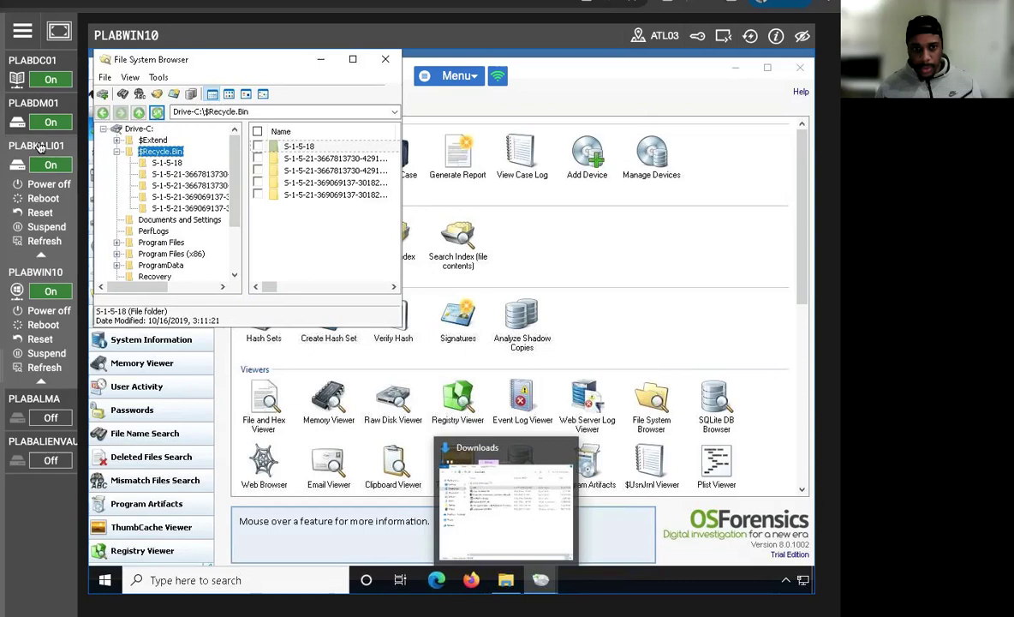
Switch back to the PLABDC01 machine and highlight the administrator account's full SID in its restored command prompt
{"action": "mouse_move", "coordinate": [47, 75]}
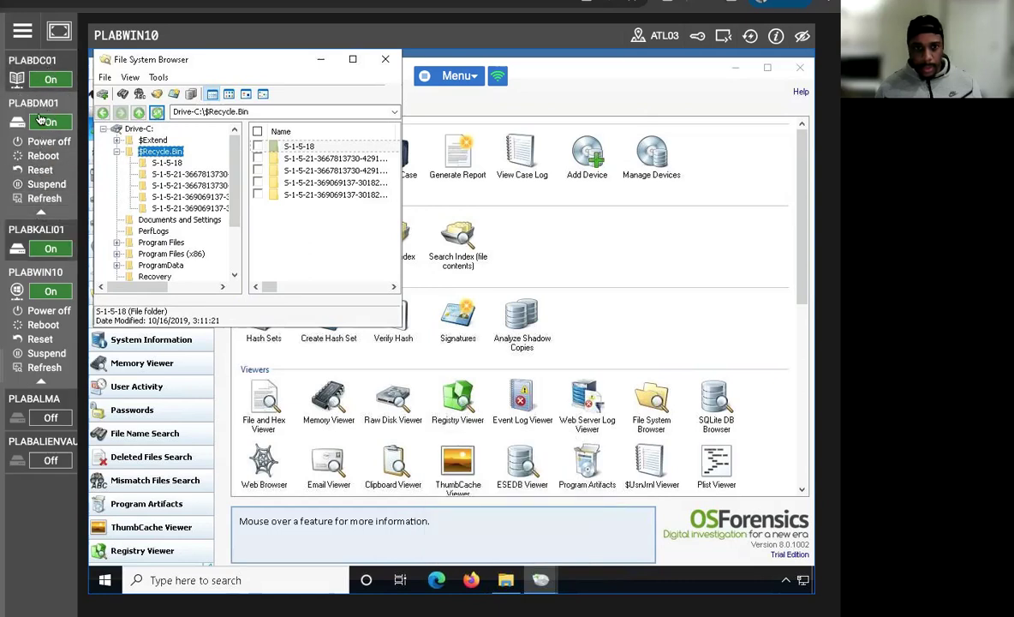
{"action": "left_click", "coordinate": [40, 103]}
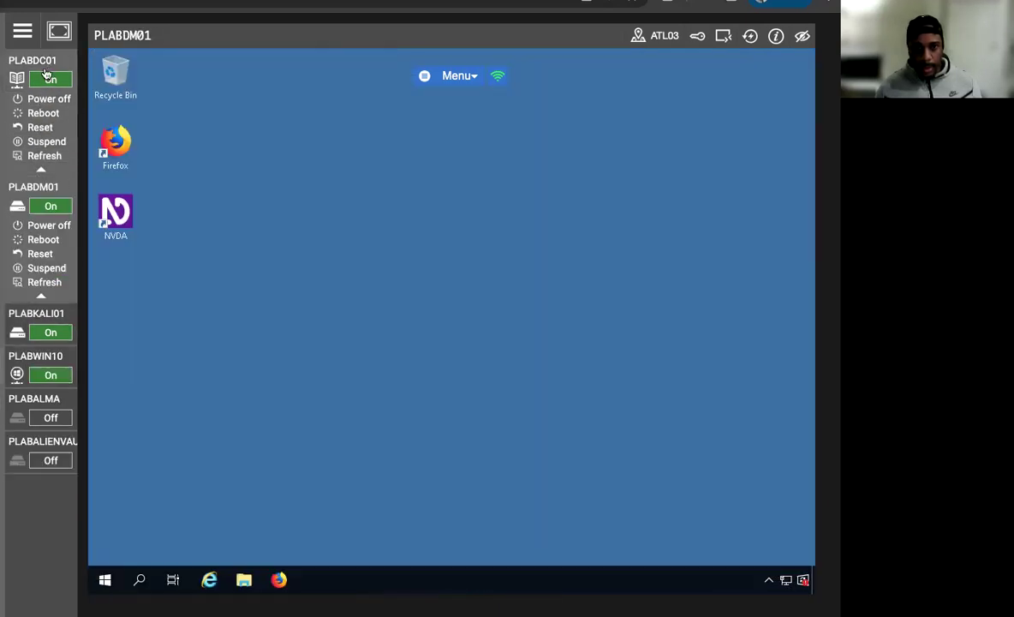
{"action": "left_click", "coordinate": [40, 61]}
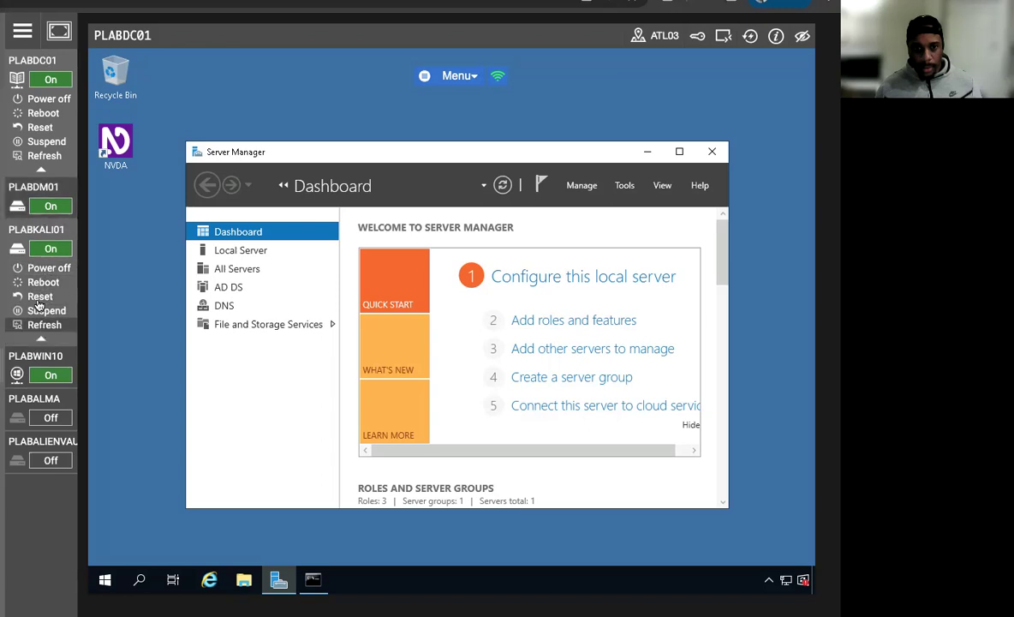
{"action": "left_click", "coordinate": [36, 224]}
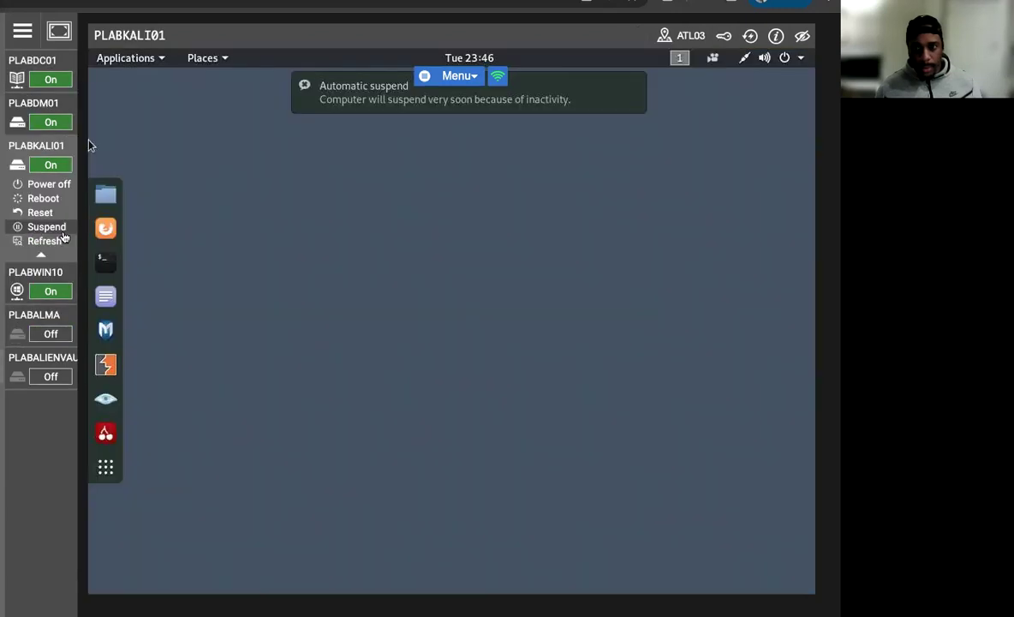
{"action": "left_click", "coordinate": [34, 119]}
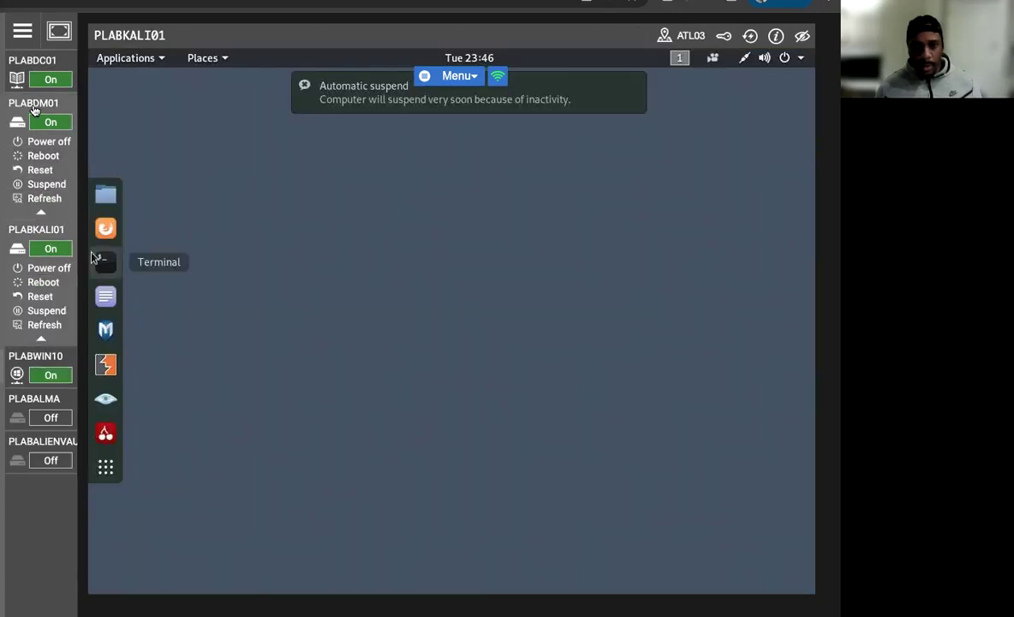
{"action": "left_click", "coordinate": [31, 67]}
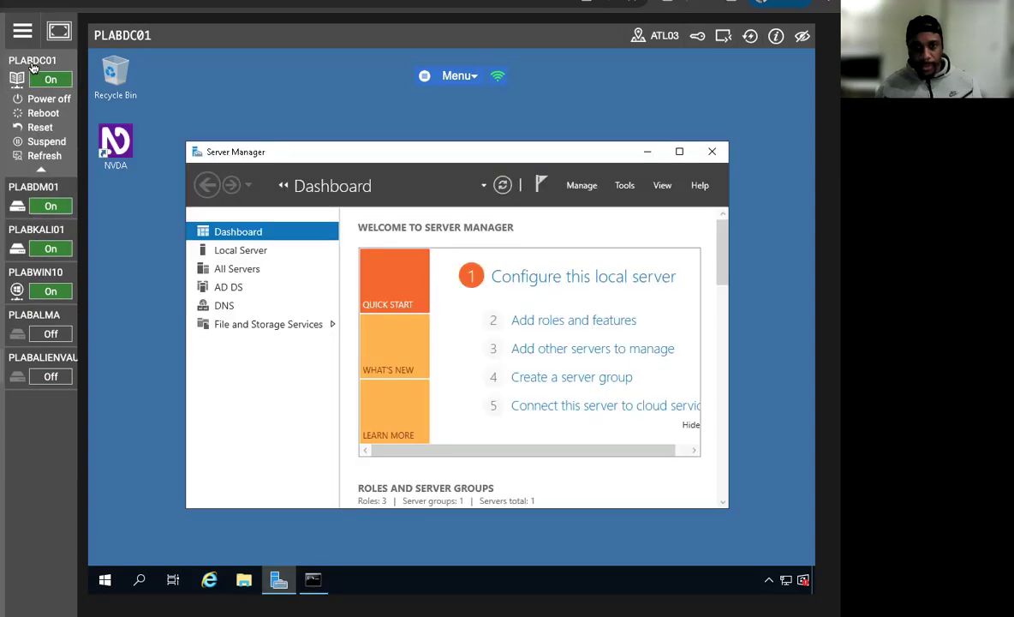
{"action": "left_click", "coordinate": [312, 580]}
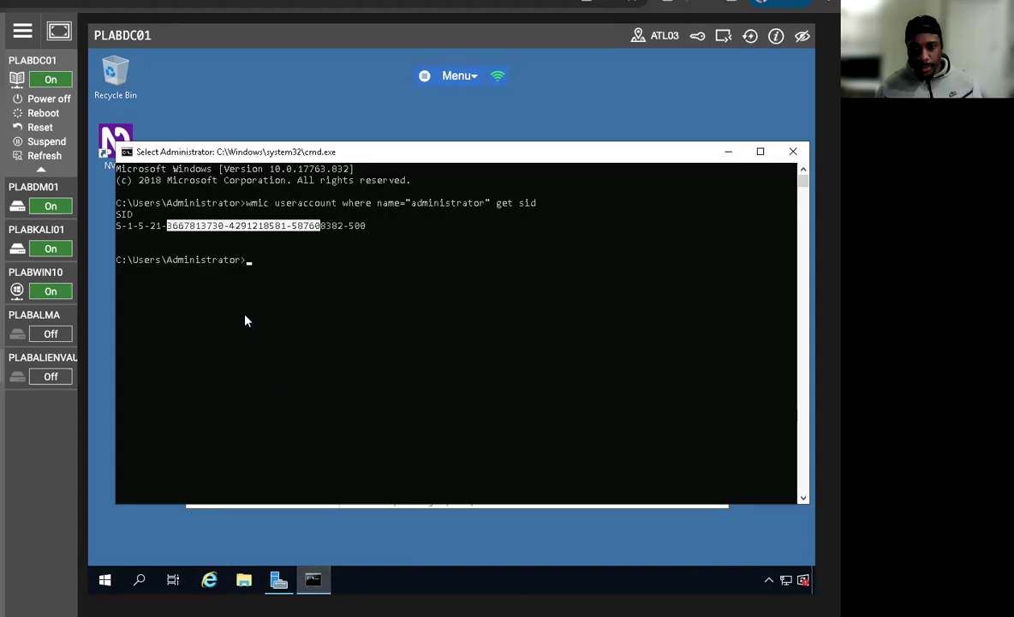
{"action": "left_click", "coordinate": [180, 227]}
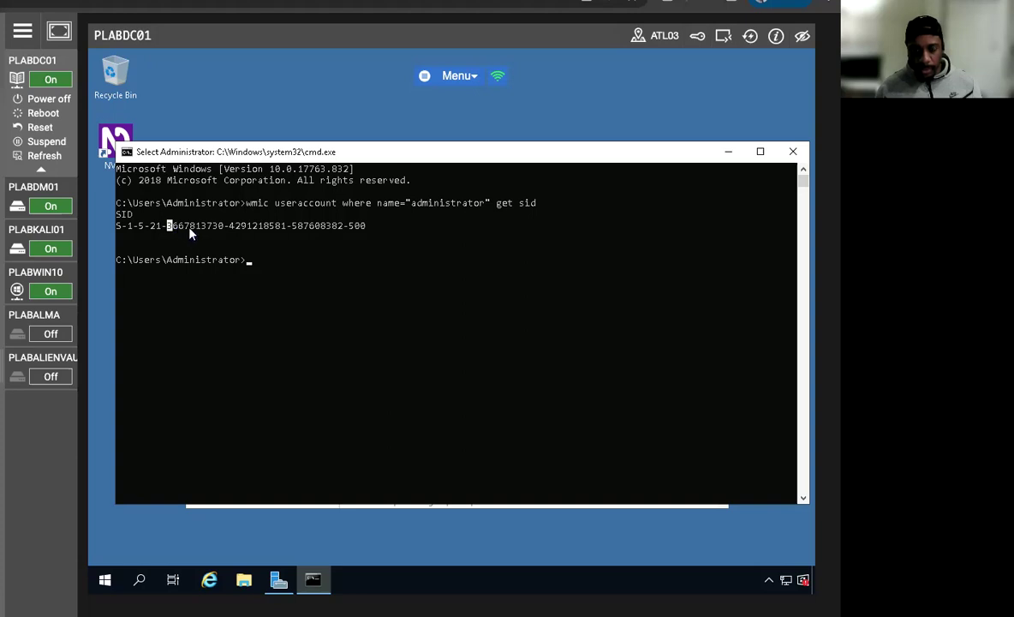
{"action": "double_click", "coordinate": [169, 226]}
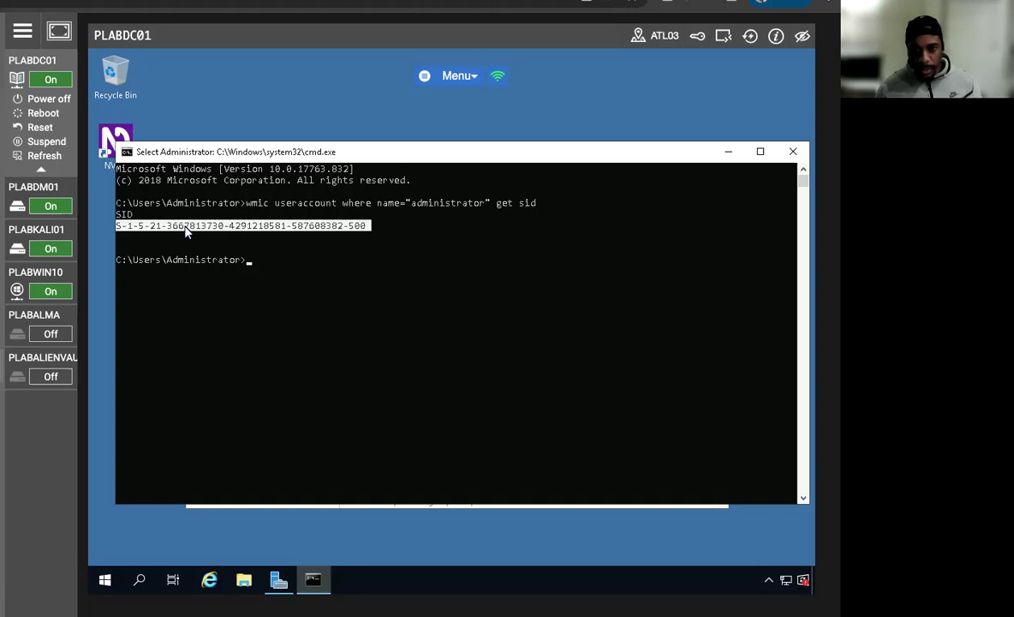
Switch to the PLABWIN10 machine and view the contents of the $Recycle.Bin SID folders ending in -500 and -3101
{"action": "left_click", "coordinate": [184, 227]}
{"action": "left_click", "coordinate": [27, 190]}
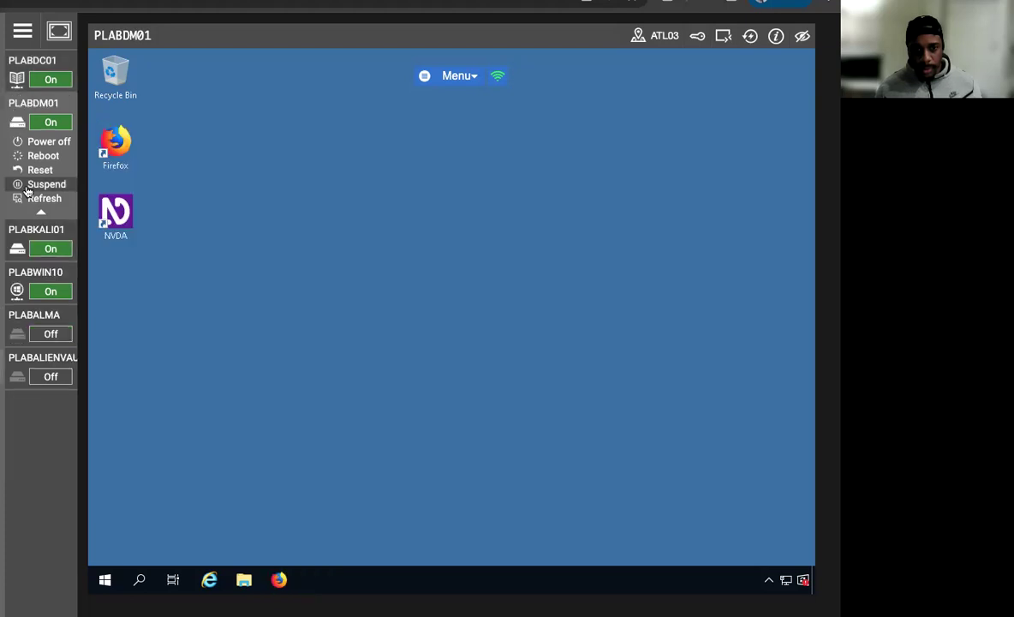
{"action": "left_click", "coordinate": [31, 231]}
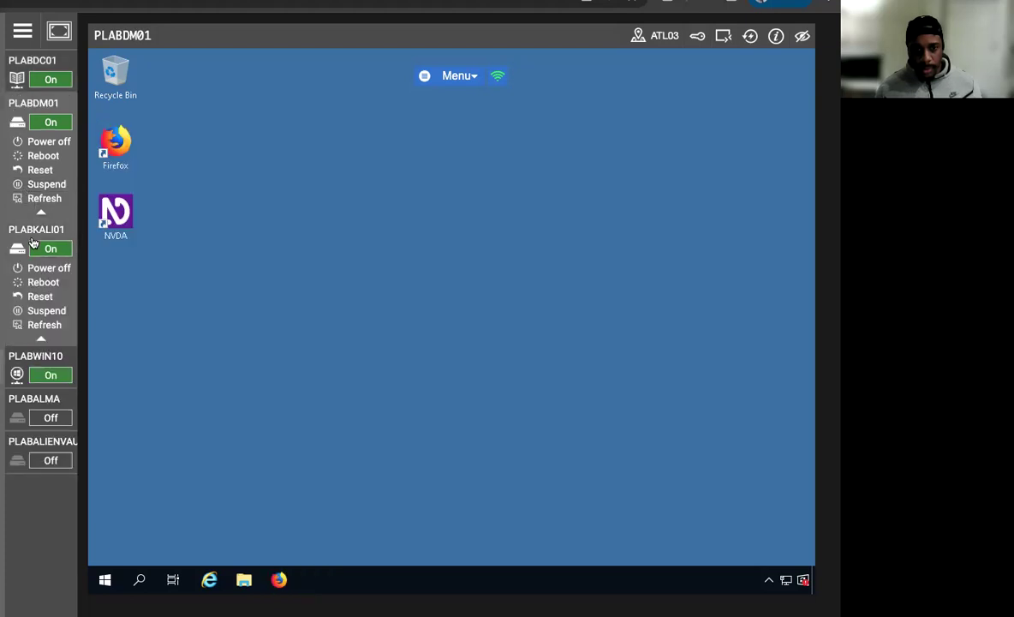
{"action": "left_click", "coordinate": [33, 355]}
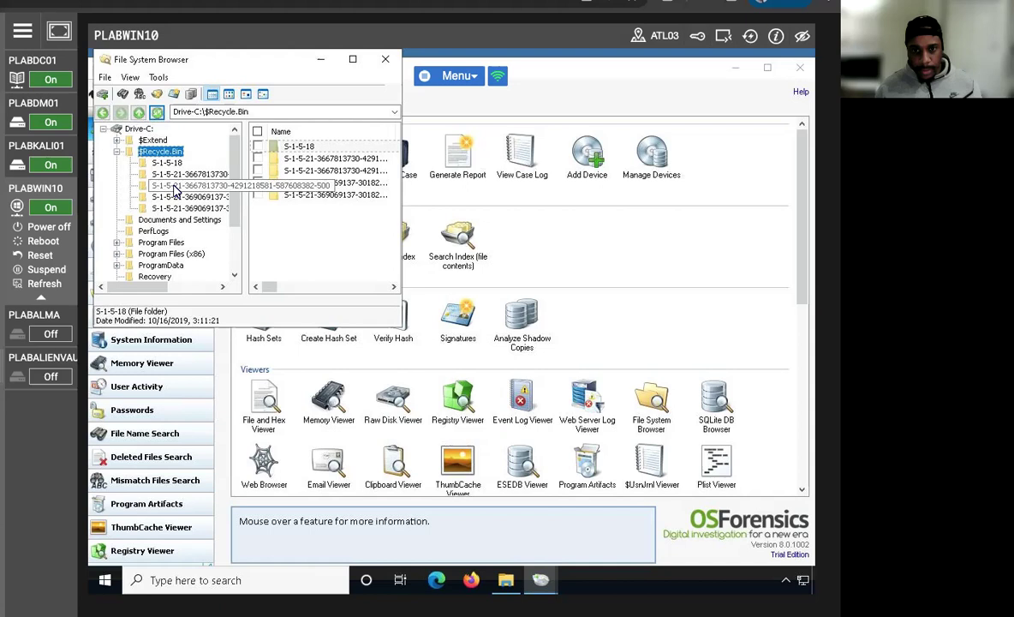
{"action": "left_click", "coordinate": [173, 186]}
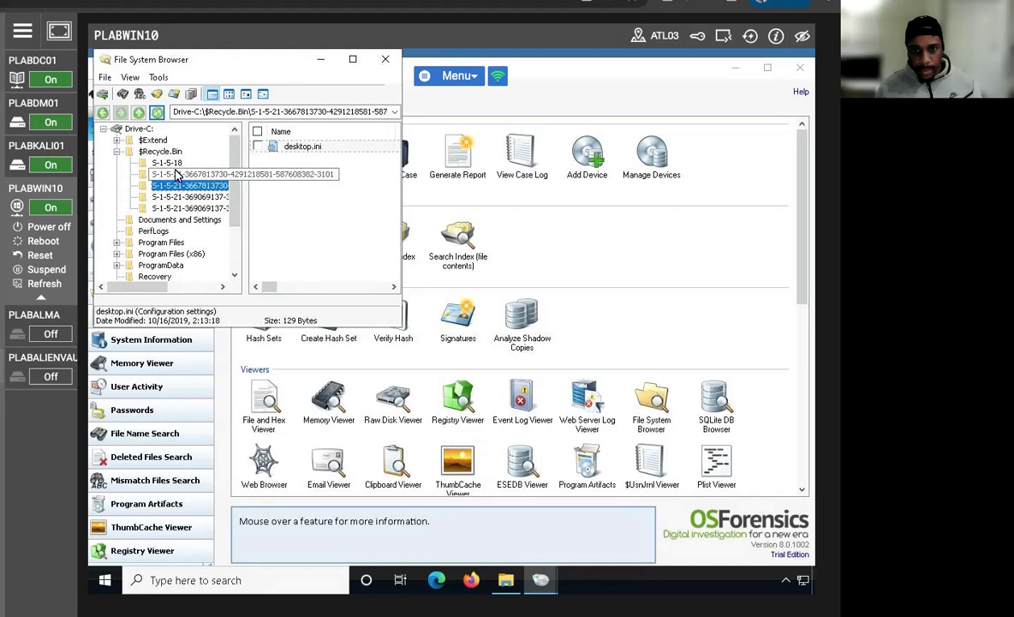
{"action": "left_click", "coordinate": [174, 174]}
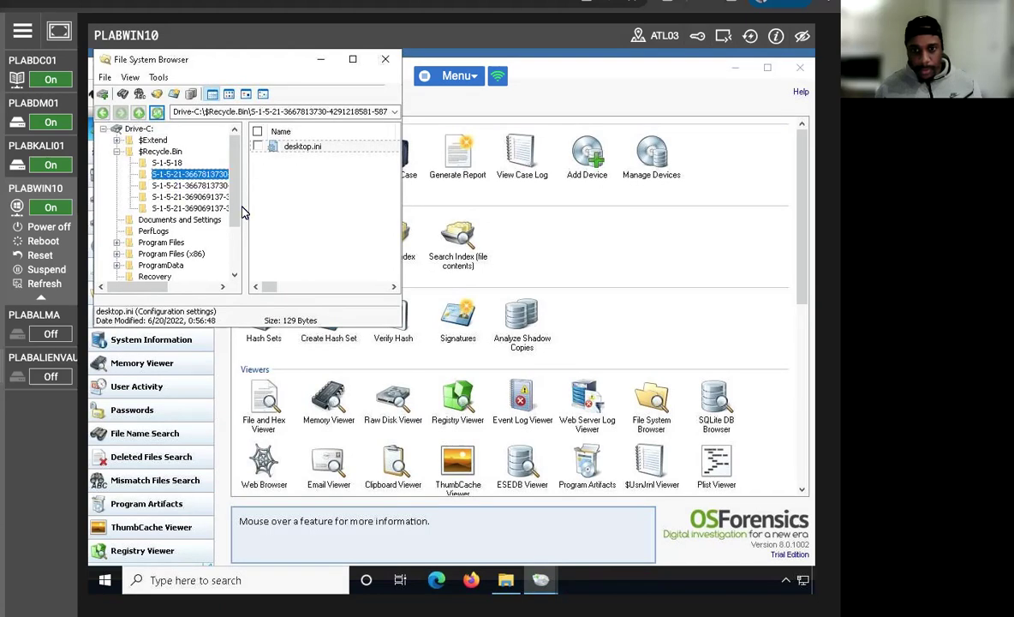
Maximize the File System Browser and widen its folder tree to fit the complete SID folder names
{"action": "left_click_drag", "start_coordinate": [245, 208], "coordinate": [330, 207]}
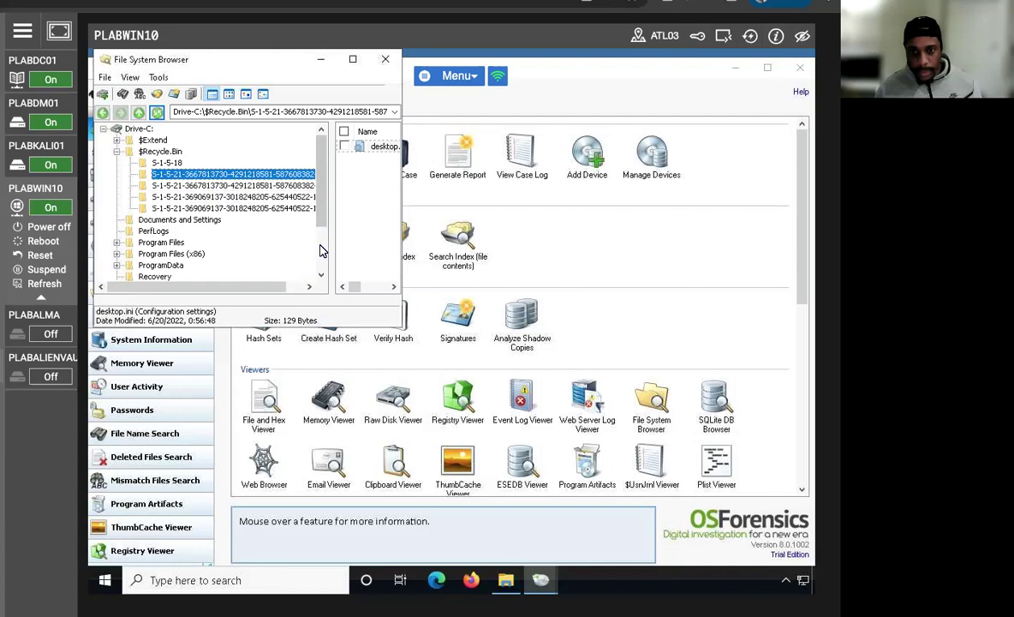
{"action": "left_click", "coordinate": [353, 60]}
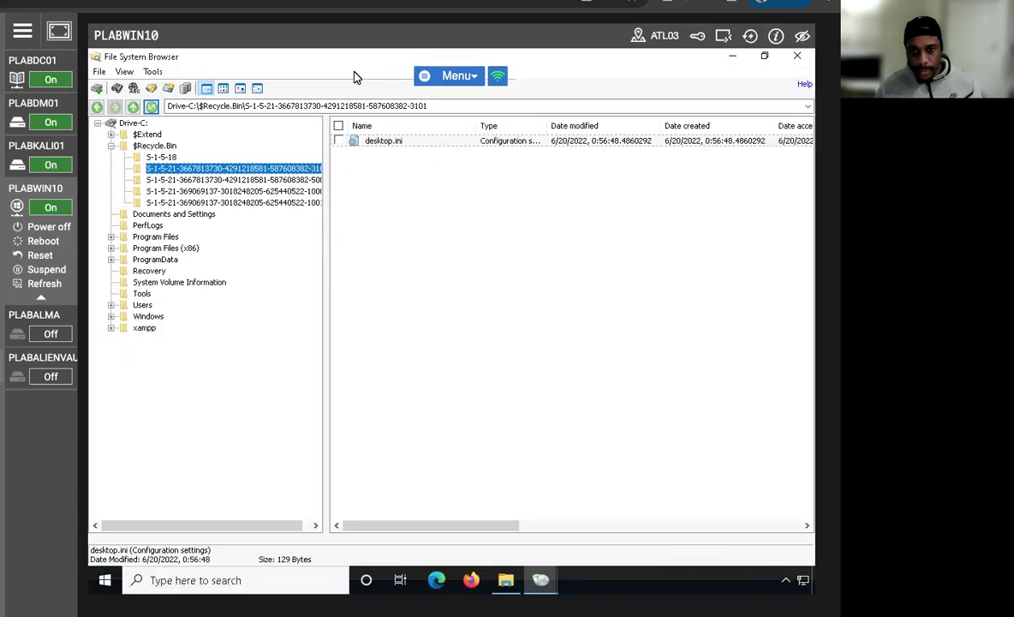
{"action": "left_click_drag", "start_coordinate": [327, 234], "coordinate": [431, 224]}
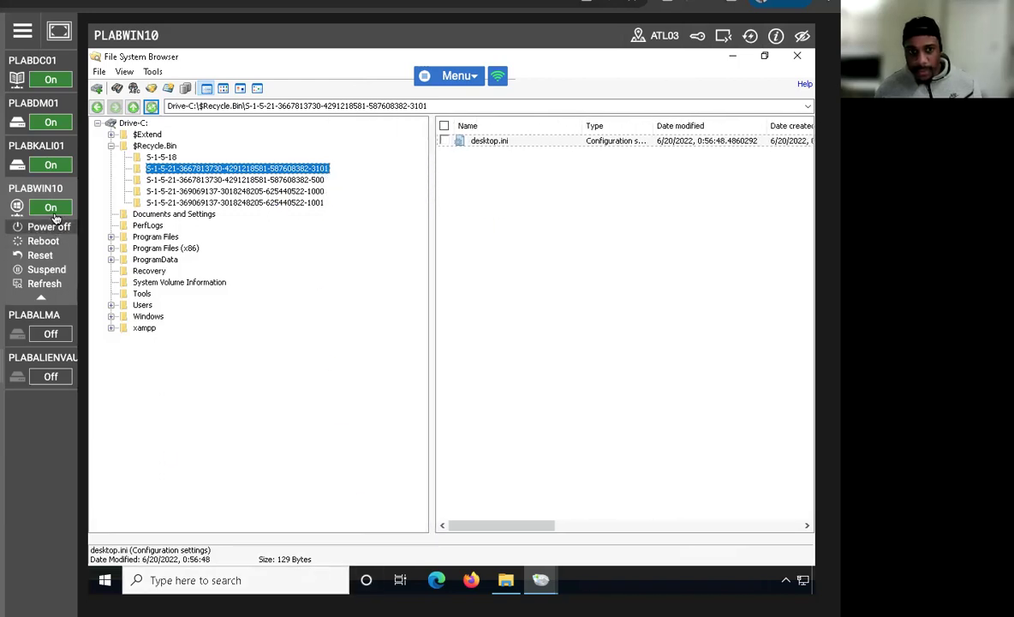
Recheck the administrator account's SID in the PLABDC01 command prompt and return to the PLABWIN10 machine
{"action": "left_click", "coordinate": [38, 147]}
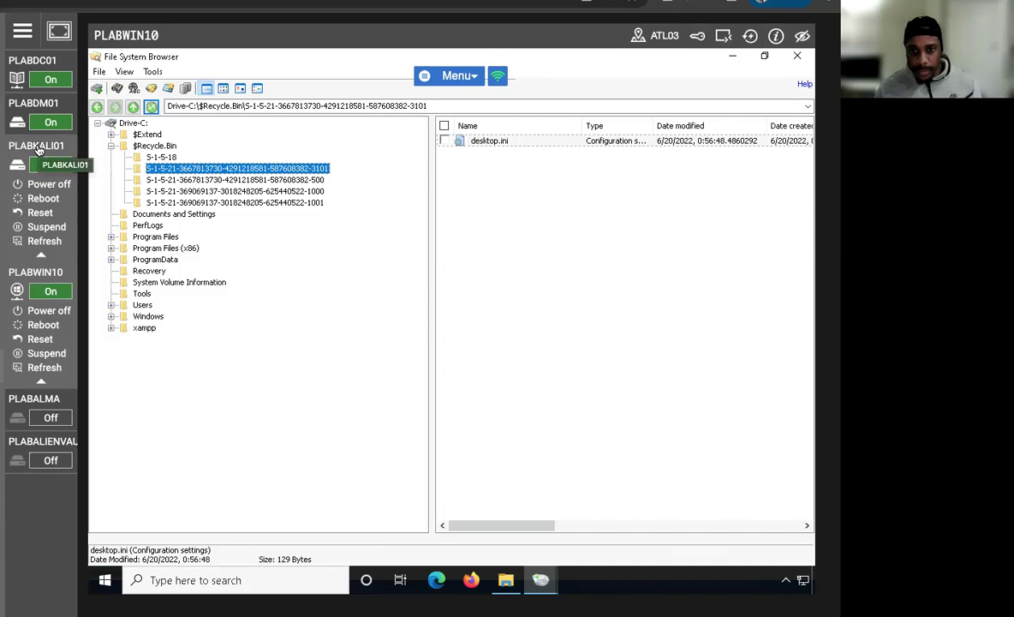
{"action": "left_click", "coordinate": [39, 150]}
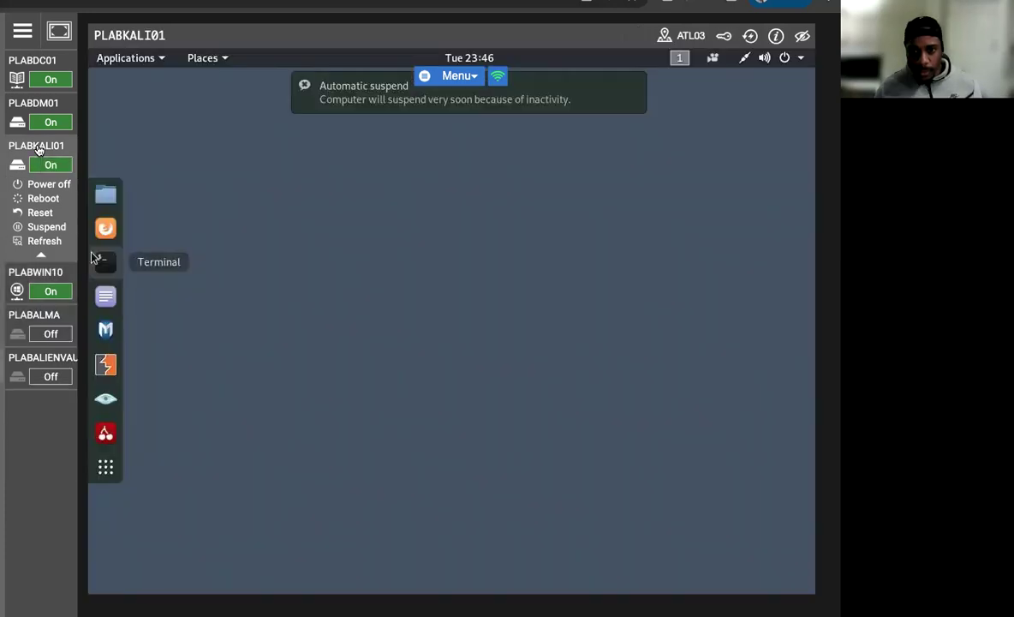
{"action": "left_click", "coordinate": [24, 60]}
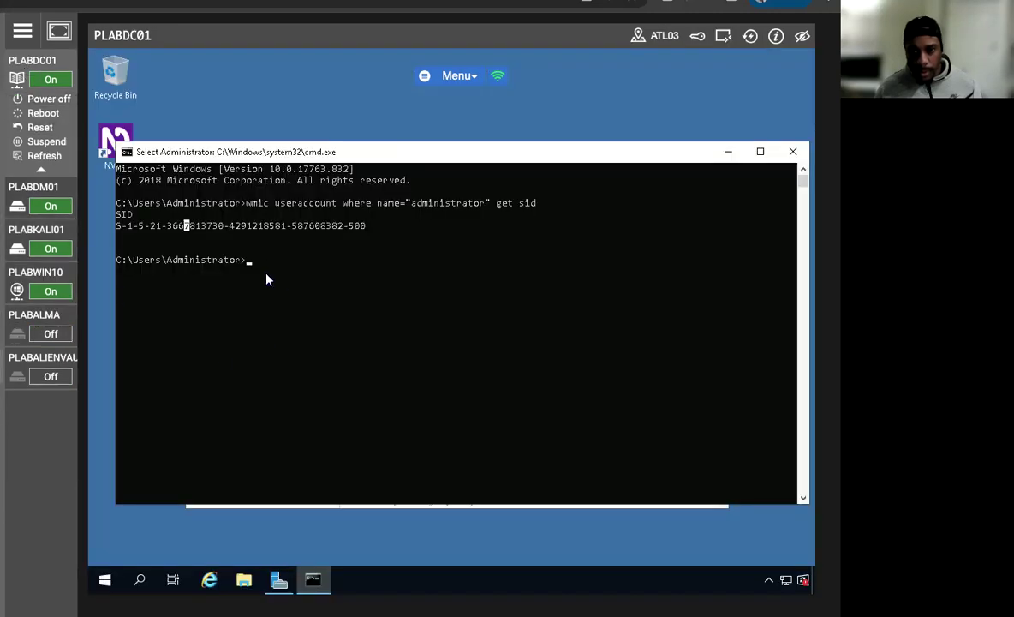
{"action": "left_click", "coordinate": [41, 195]}
{"action": "mouse_move", "coordinate": [49, 358]}
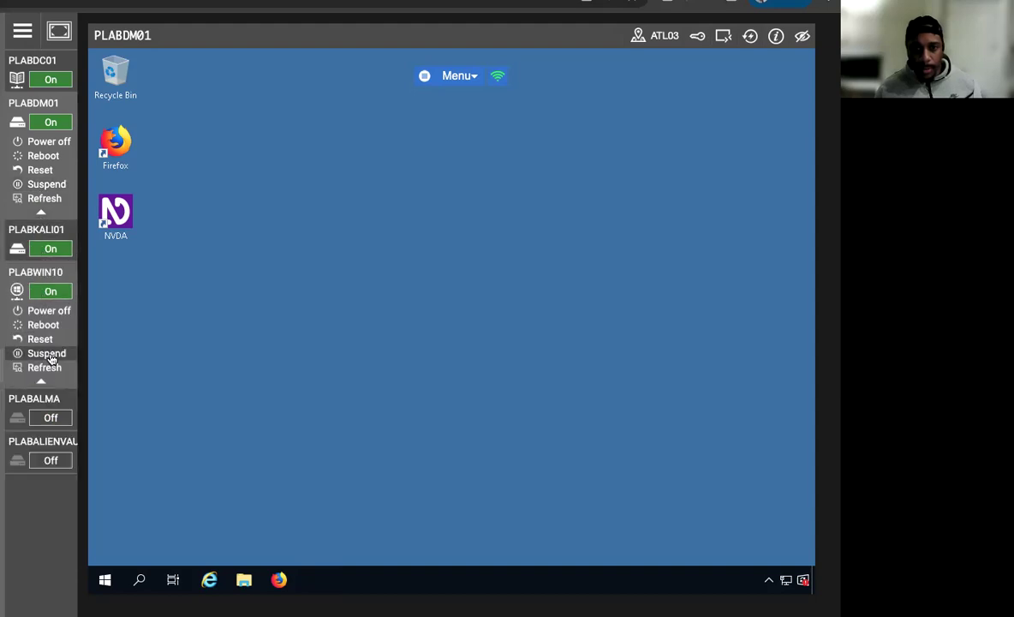
{"action": "left_click", "coordinate": [41, 271]}
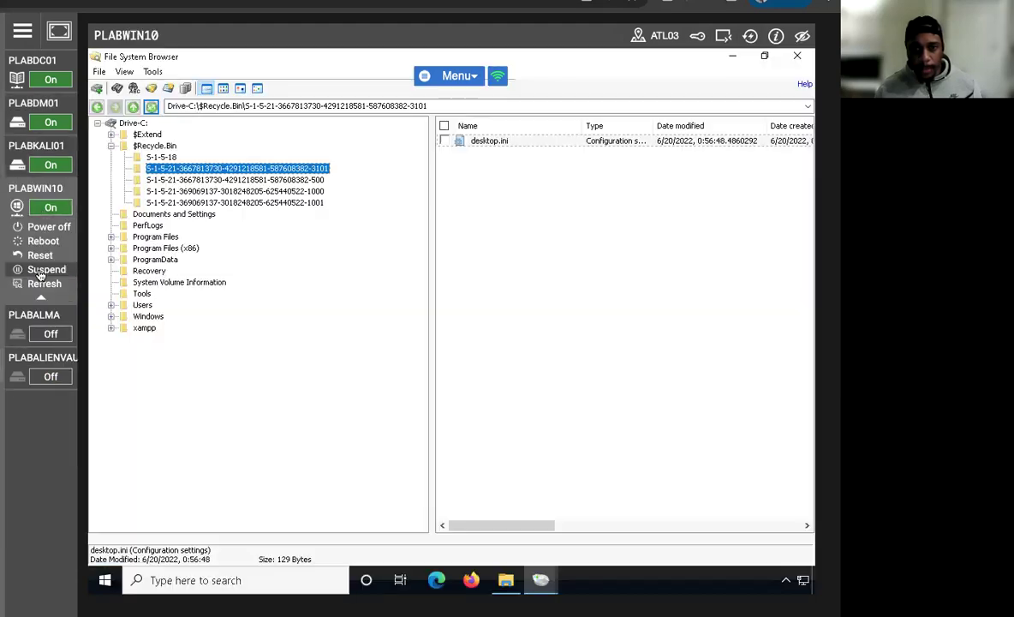
Open the $Recycle.Bin SID folder ending in -500 and tick its desktop.ini file
{"action": "left_click", "coordinate": [220, 182]}
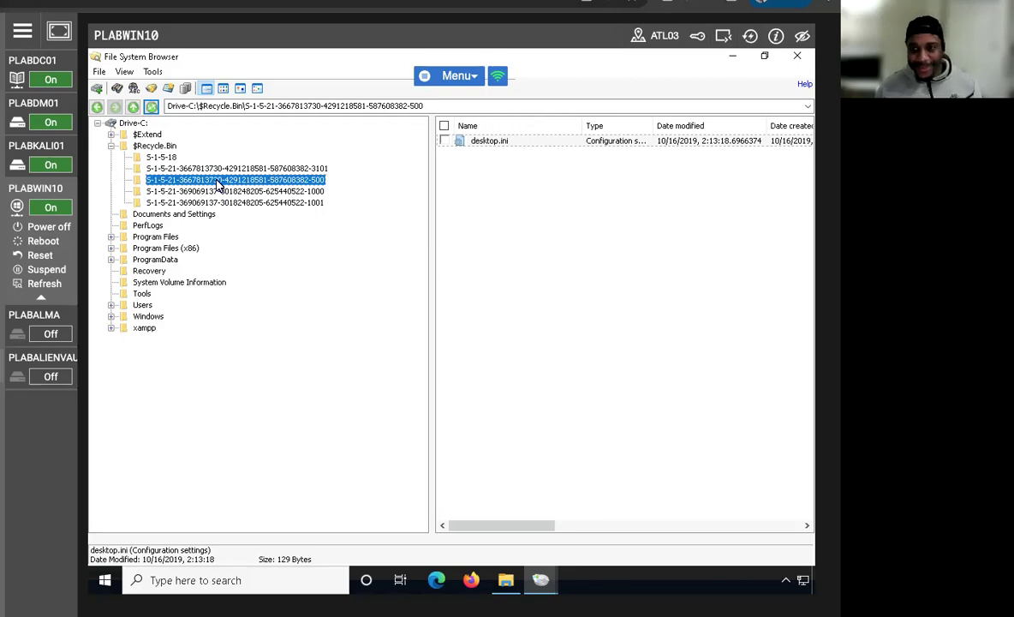
{"action": "left_click", "coordinate": [442, 140]}
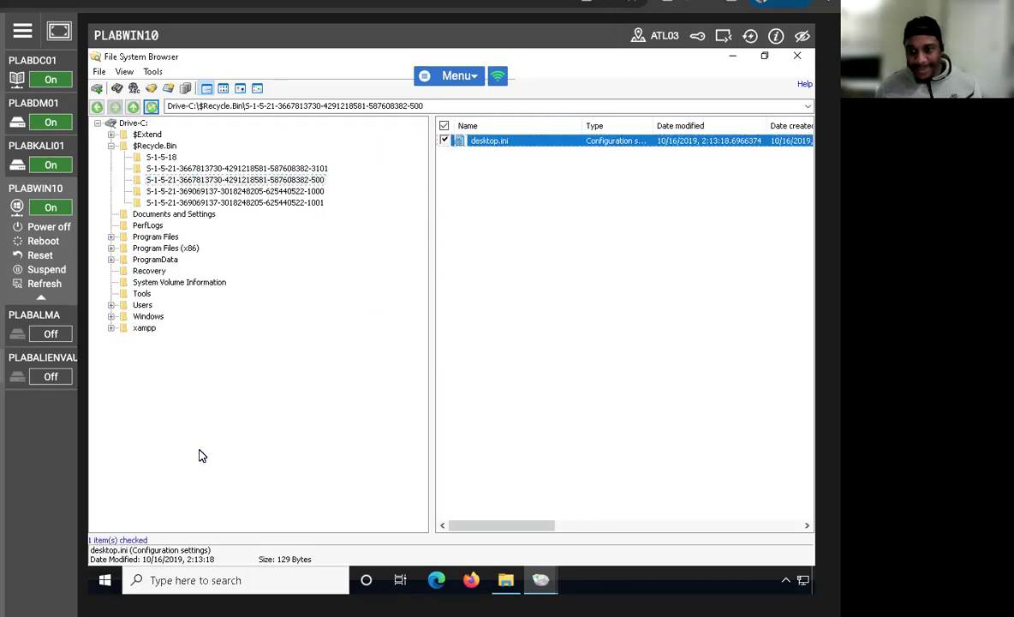
{"action": "left_click", "coordinate": [764, 56]}
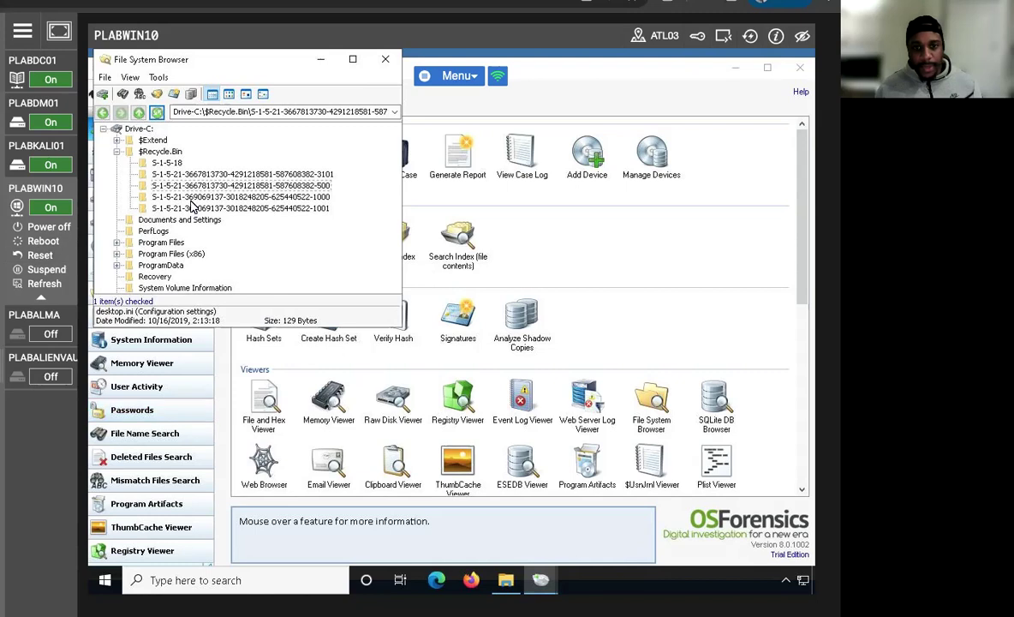
{"action": "left_click", "coordinate": [352, 59]}
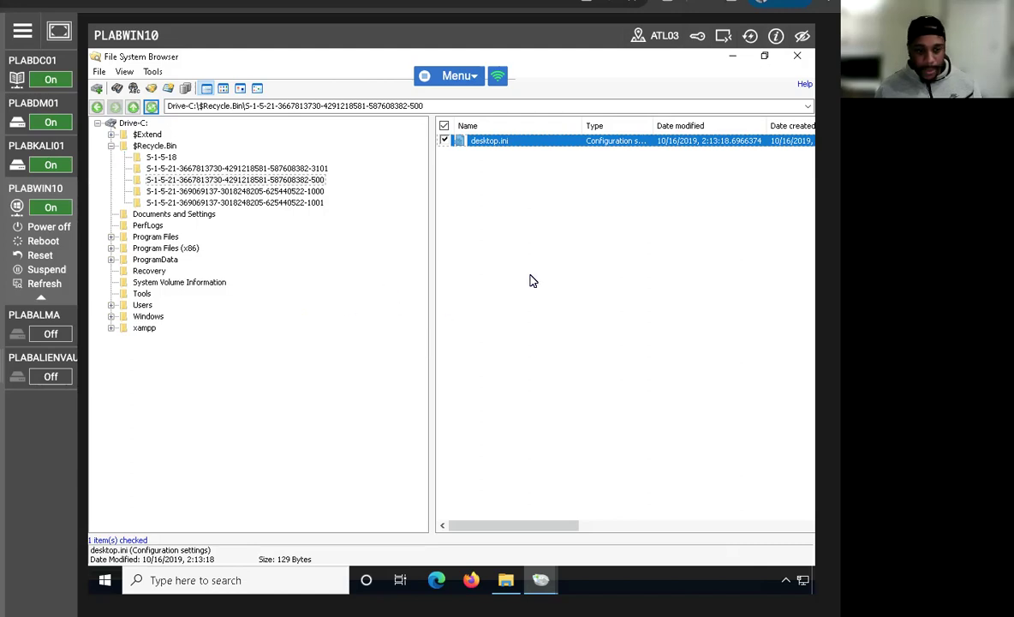
Delete the anonymous folder from C:\xampp using File Explorer, and close the Explorer window
{"action": "left_click", "coordinate": [506, 579]}
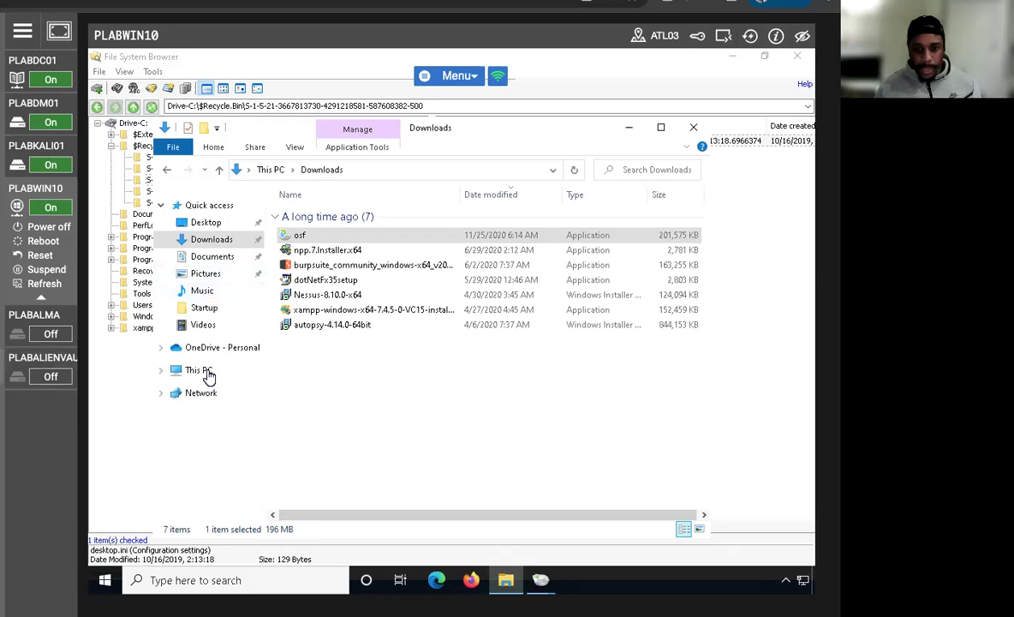
{"action": "left_click", "coordinate": [161, 370]}
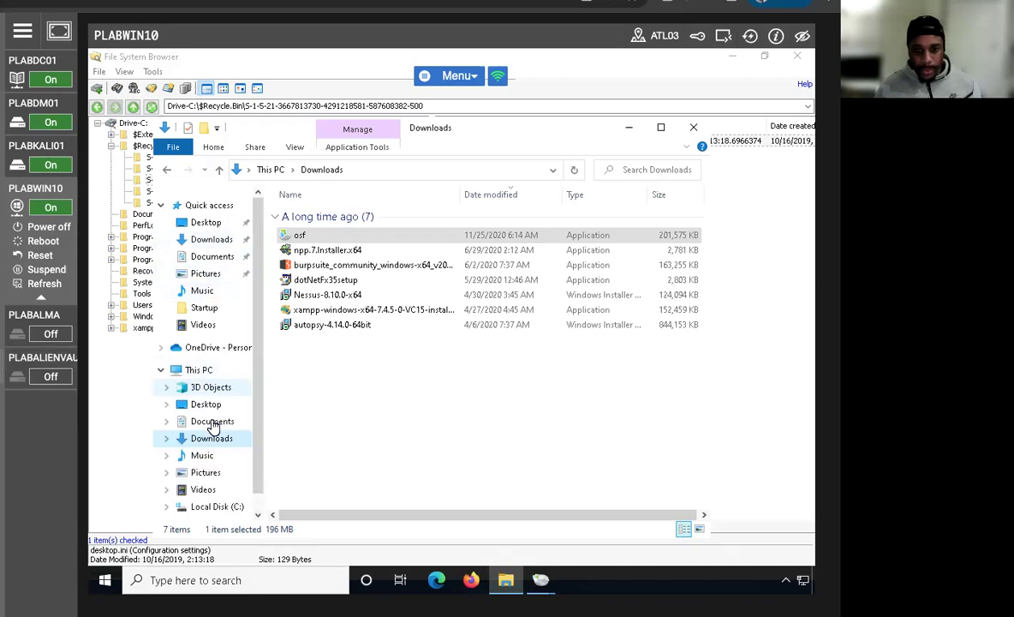
{"action": "left_click", "coordinate": [213, 507]}
{"action": "left_click_drag", "start_coordinate": [262, 413], "coordinate": [256, 478]}
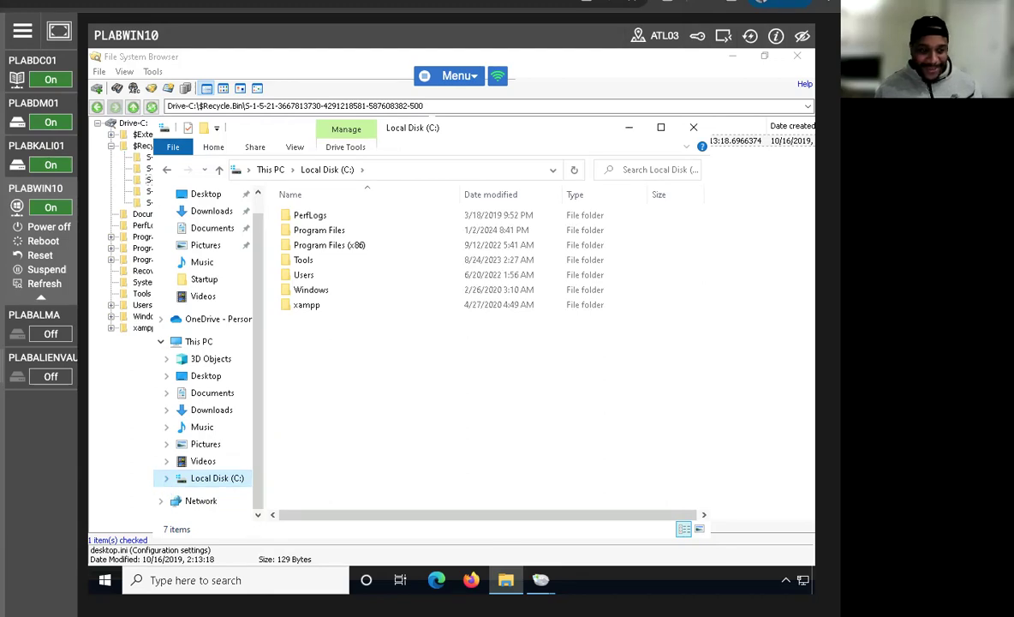
{"action": "double_click", "coordinate": [311, 306]}
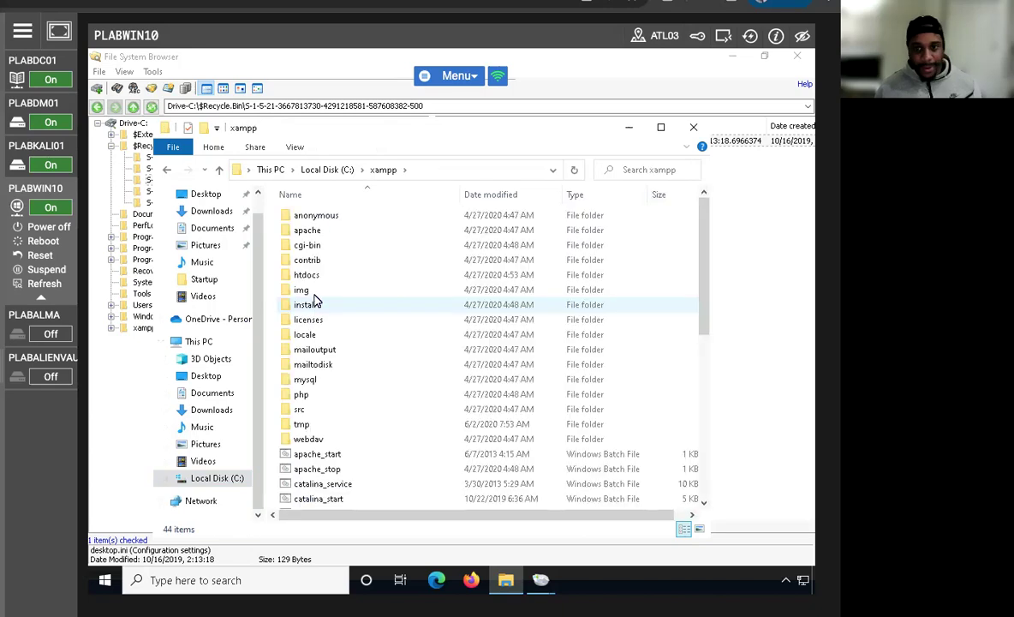
{"action": "right_click", "coordinate": [309, 215]}
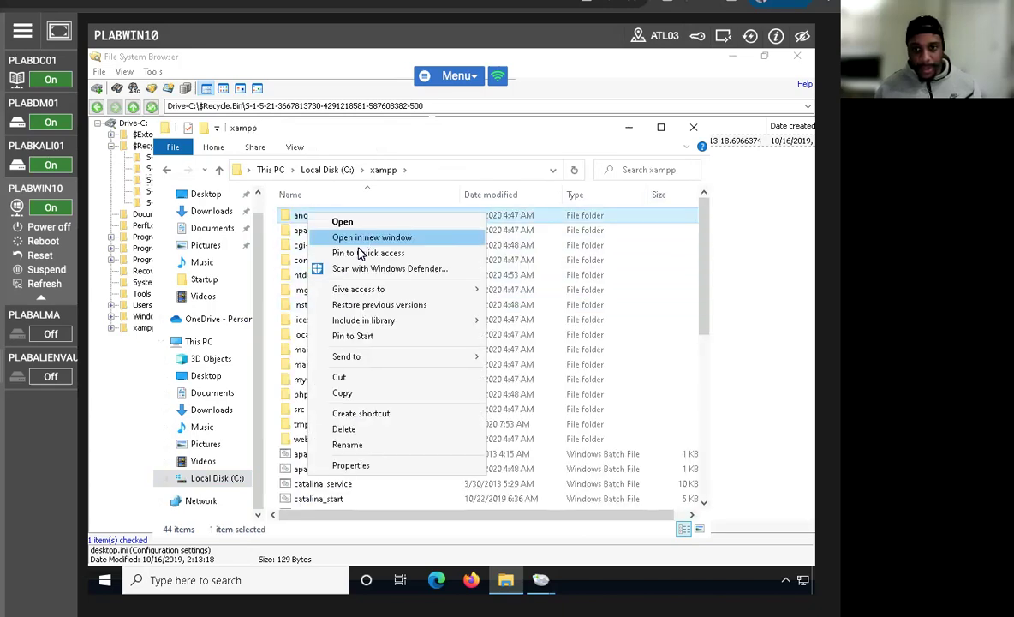
{"action": "left_click", "coordinate": [341, 427]}
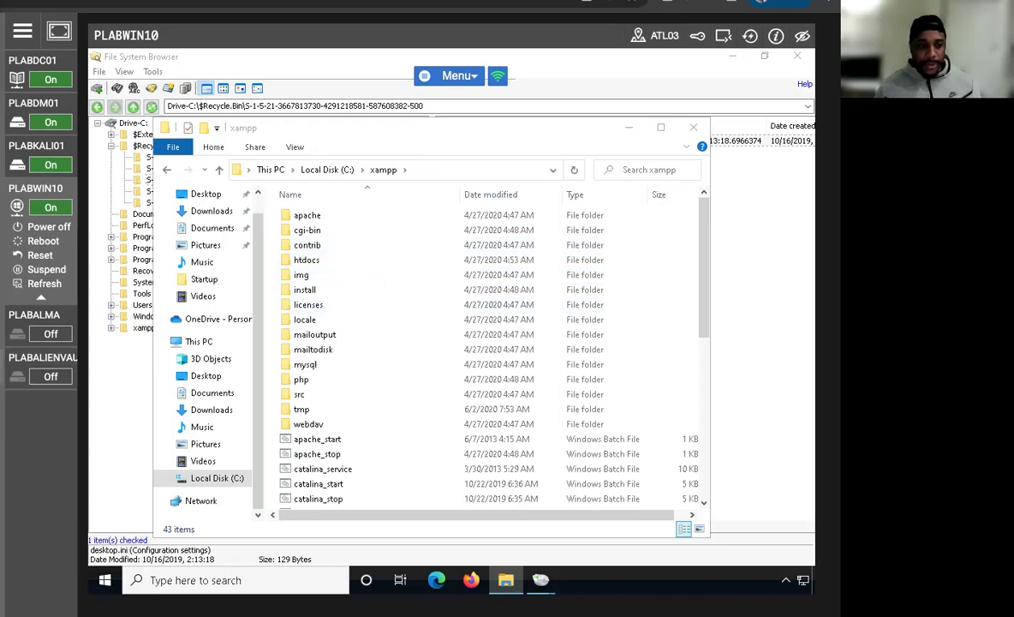
{"action": "left_click", "coordinate": [693, 126]}
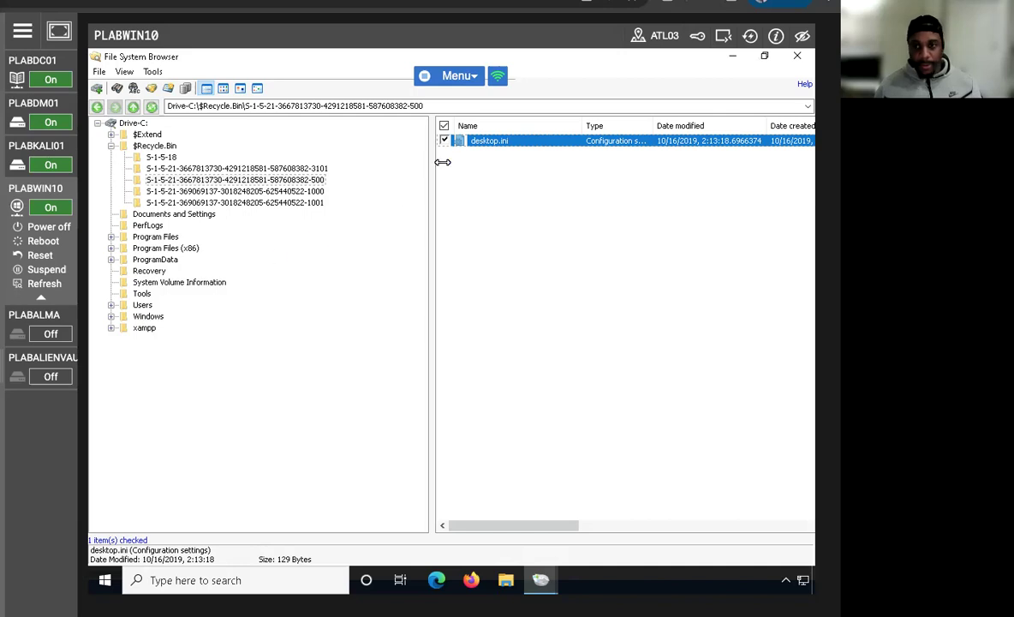
Expand and refresh the SID folder ending in -500 in the File System Browser's folder tree
{"action": "right_click", "coordinate": [194, 181]}
{"action": "left_click", "coordinate": [247, 185]}
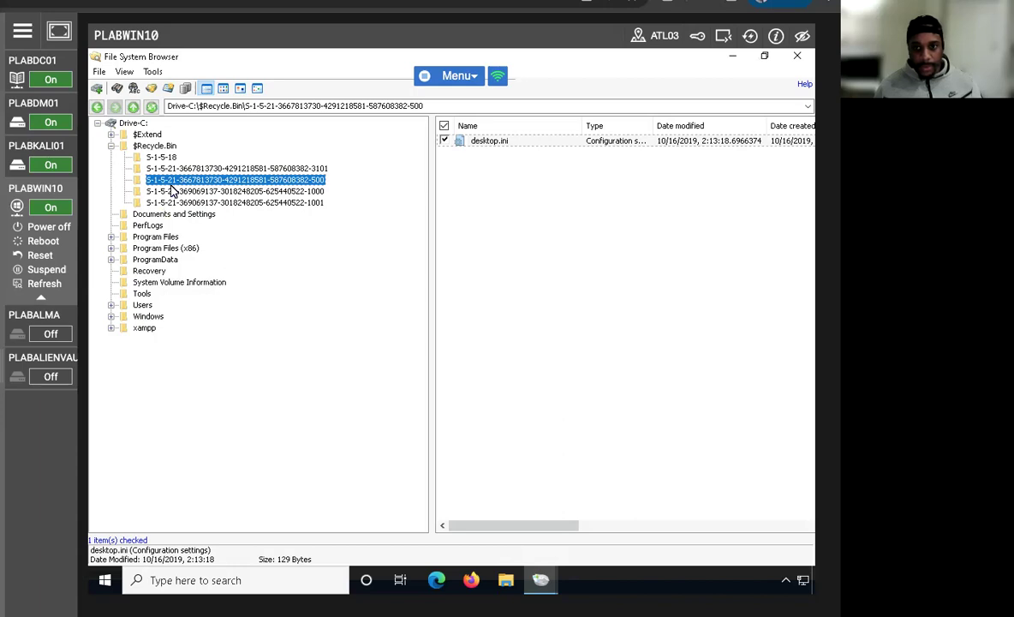
{"action": "right_click", "coordinate": [175, 178]}
{"action": "left_click", "coordinate": [213, 203]}
View the neighbouring SID folders ending in -1000 and -3101, and return to the one ending in -500
{"action": "left_click", "coordinate": [204, 192]}
{"action": "left_click", "coordinate": [204, 180]}
{"action": "left_click", "coordinate": [204, 169]}
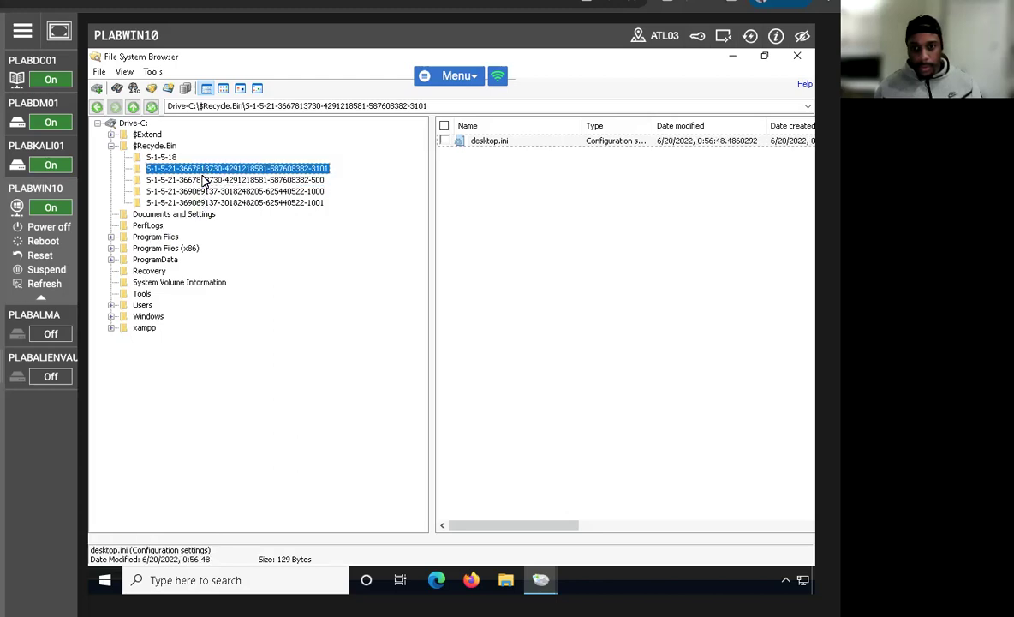
{"action": "left_click", "coordinate": [204, 181]}
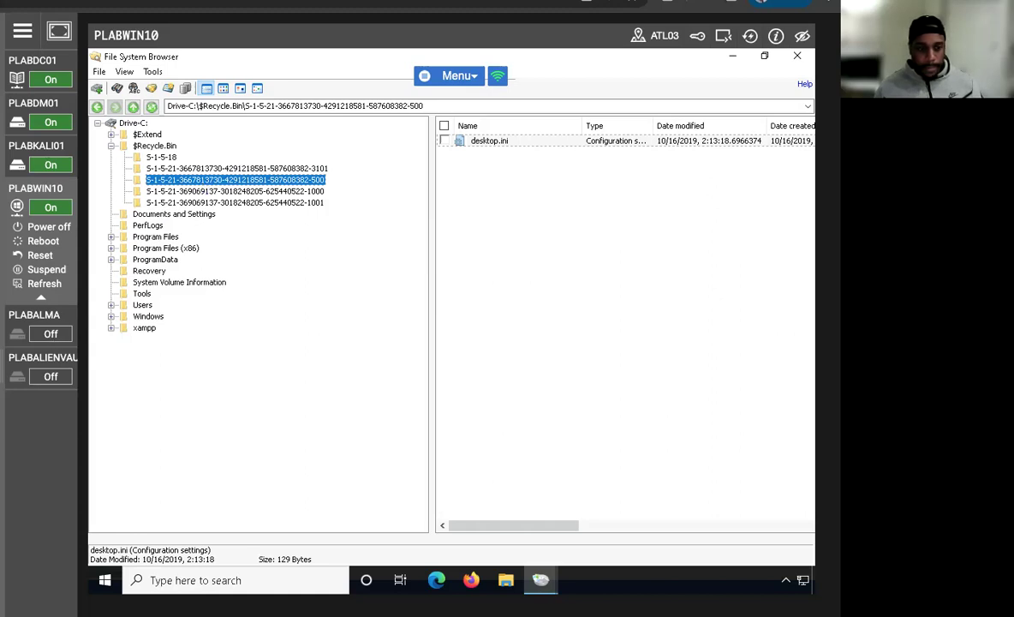
Refresh the -500 SID folder again in the tree and reload its file list to pick up the deleted folder
{"action": "right_click", "coordinate": [226, 181]}
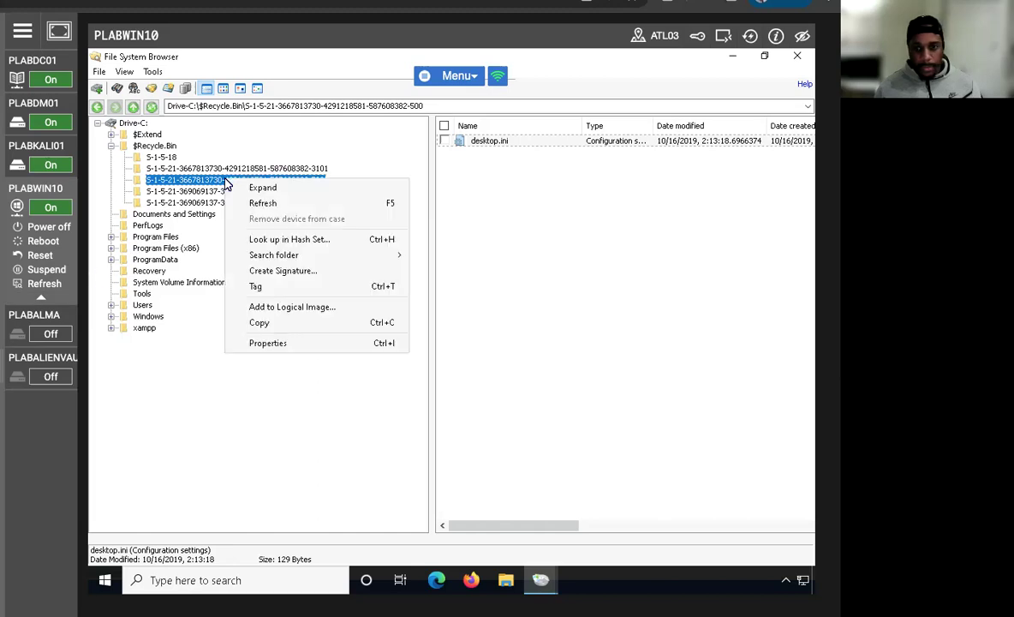
{"action": "left_click", "coordinate": [268, 204]}
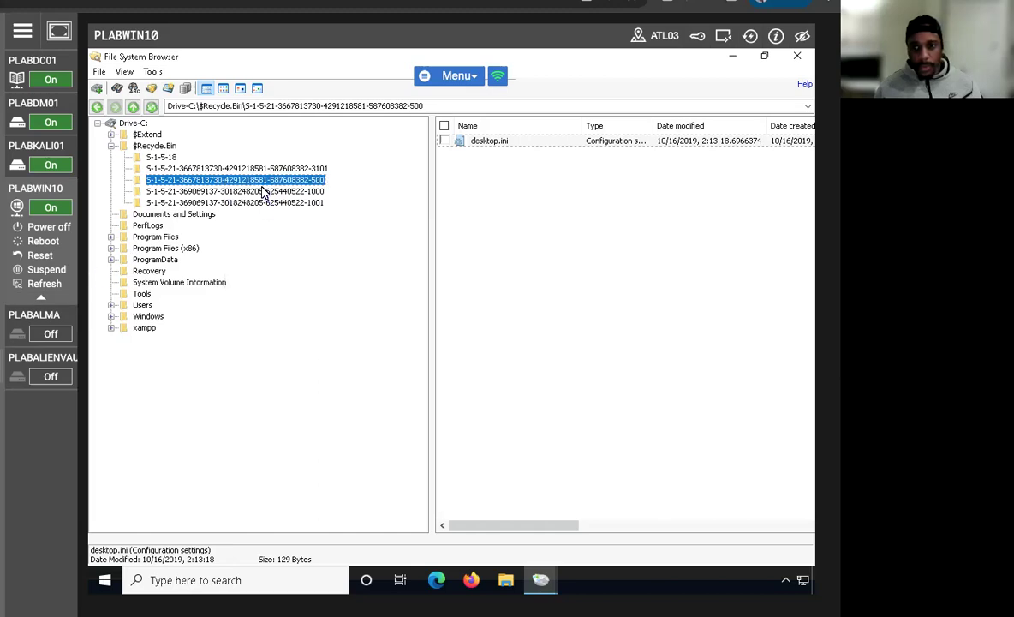
{"action": "right_click", "coordinate": [261, 181]}
{"action": "left_click", "coordinate": [283, 203]}
{"action": "right_click", "coordinate": [504, 262]}
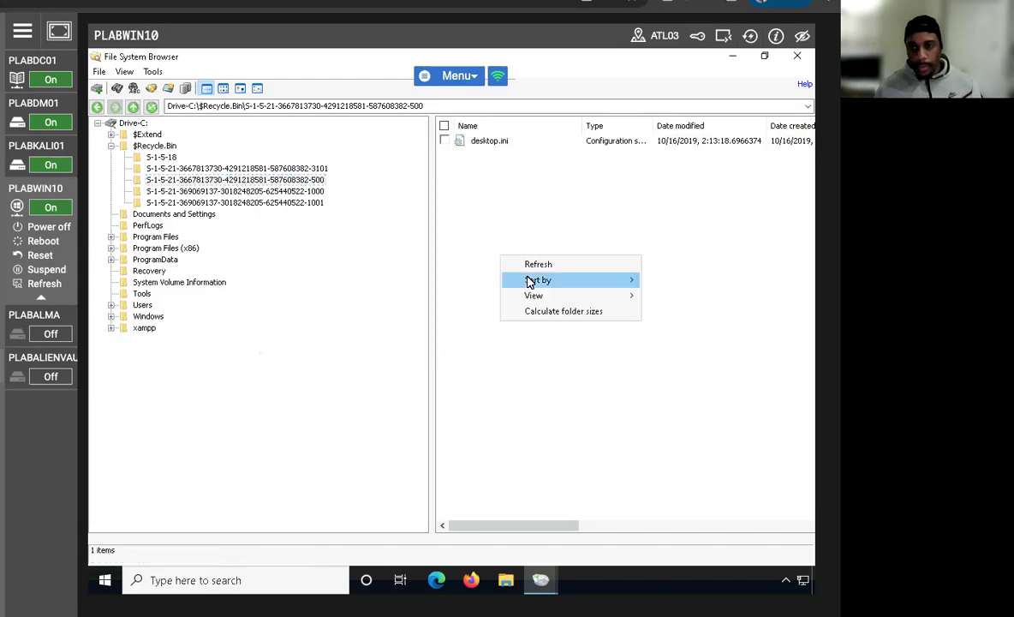
{"action": "left_click", "coordinate": [531, 266]}
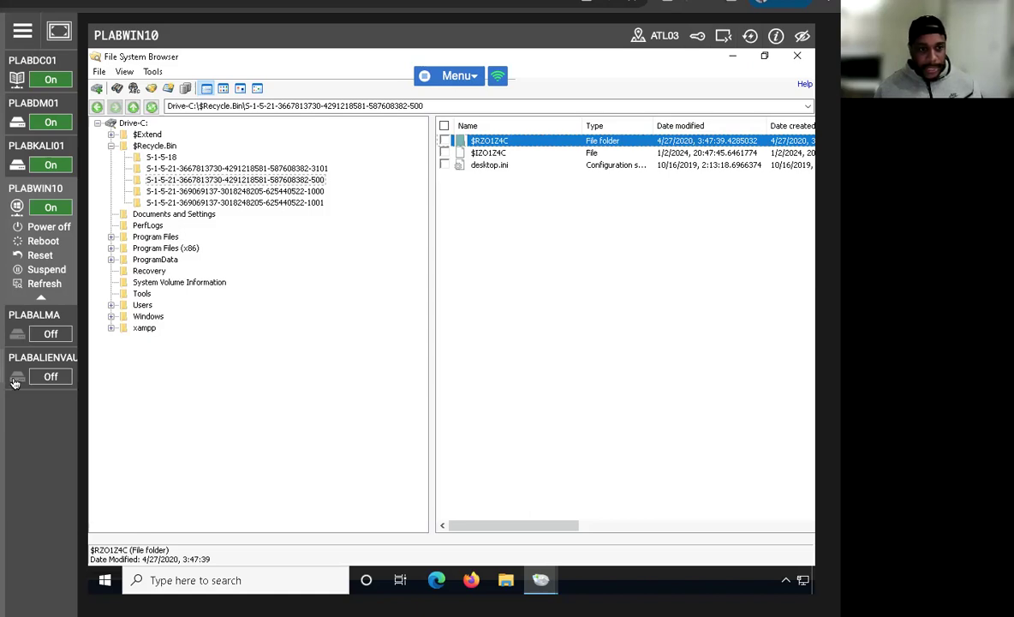
Examine the date, size and attribute columns of the items in the -500 Recycle Bin folder
{"action": "scroll", "coordinate": [507, 327], "scroll_direction": "right", "scroll_amount": 2}
{"action": "scroll", "coordinate": [506, 333], "scroll_direction": "right", "scroll_amount": 8}
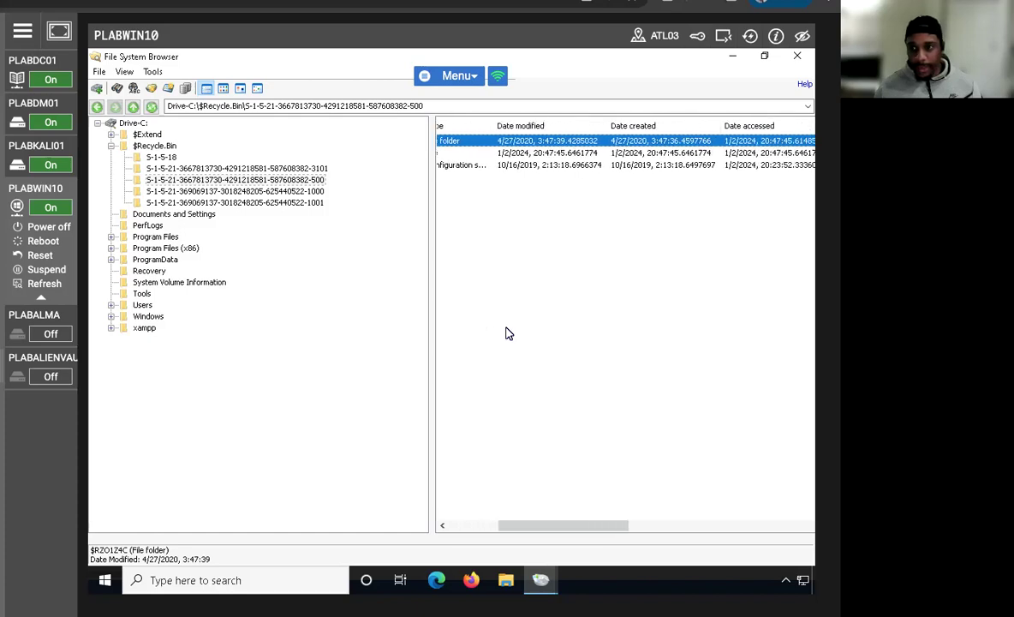
{"action": "scroll", "coordinate": [506, 334], "scroll_direction": "right", "scroll_amount": 9}
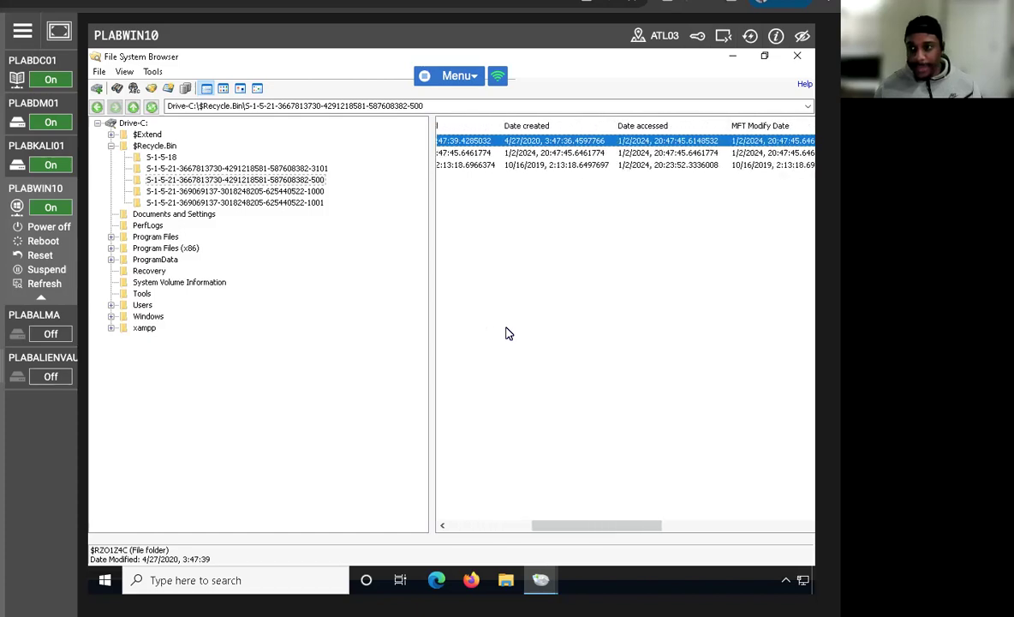
{"action": "scroll", "coordinate": [506, 333], "scroll_direction": "right", "scroll_amount": 10}
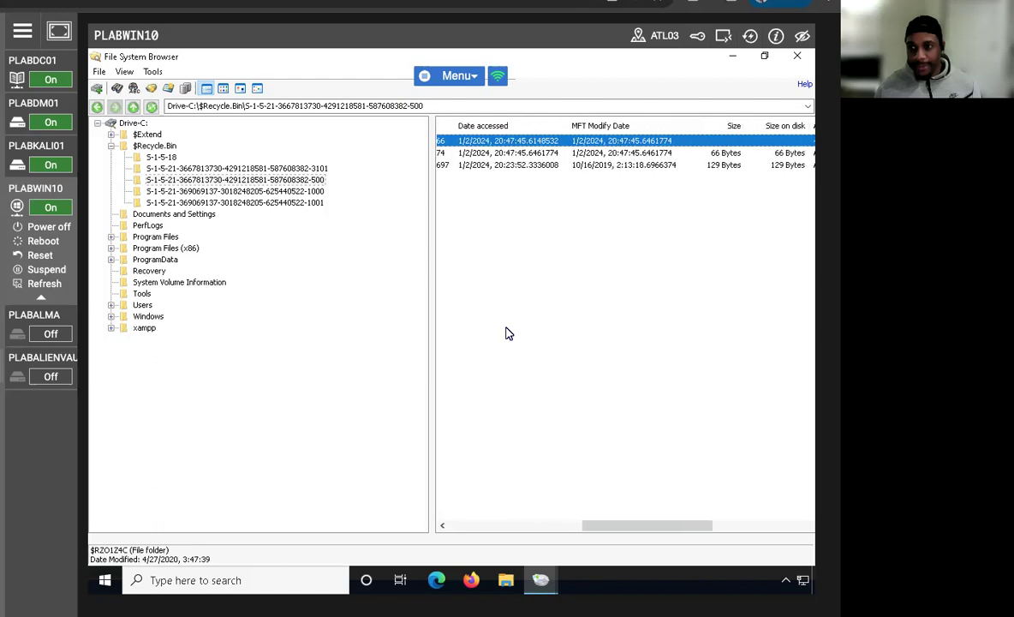
{"action": "scroll", "coordinate": [506, 333], "scroll_direction": "right", "scroll_amount": 9}
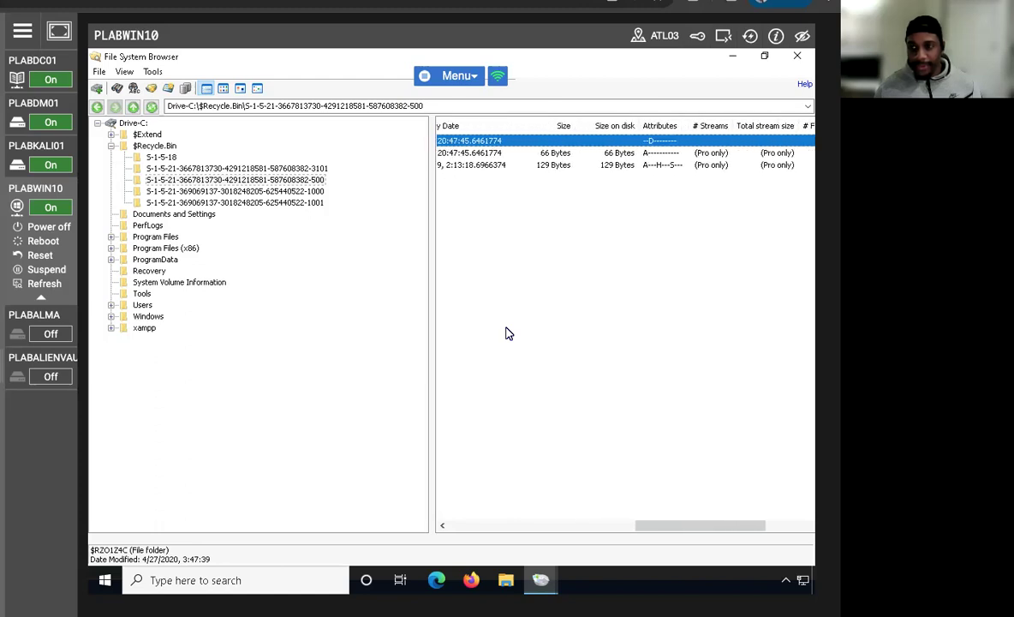
Review the remaining stream and fragment columns of the -500 folder's items, and open the deleted folder $RZO1Z4C
{"action": "scroll", "coordinate": [507, 333], "scroll_direction": "right", "scroll_amount": 5}
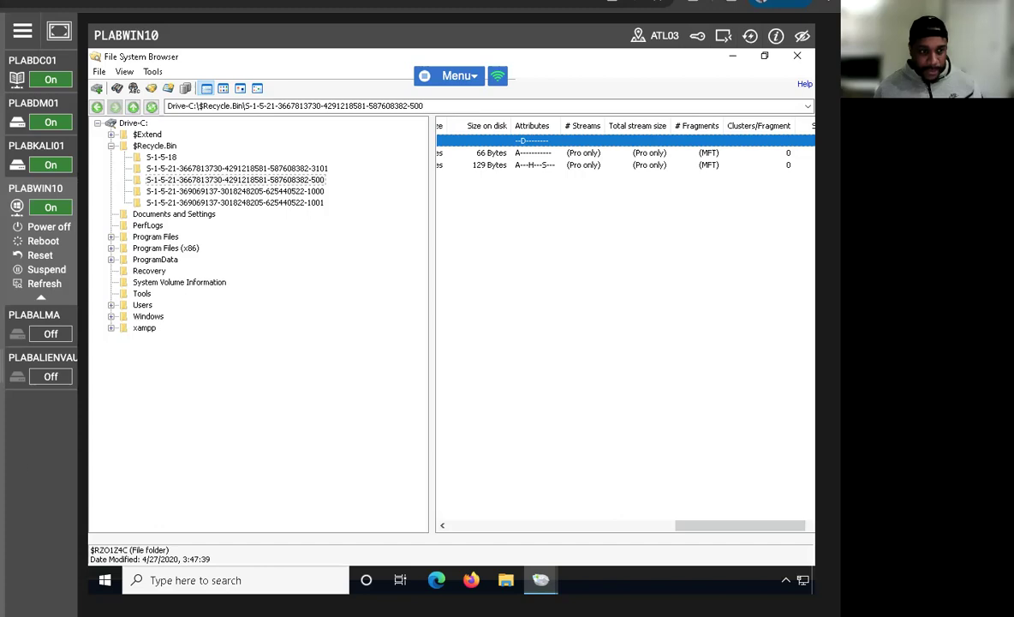
{"action": "left_click_drag", "start_coordinate": [708, 525], "coordinate": [514, 358]}
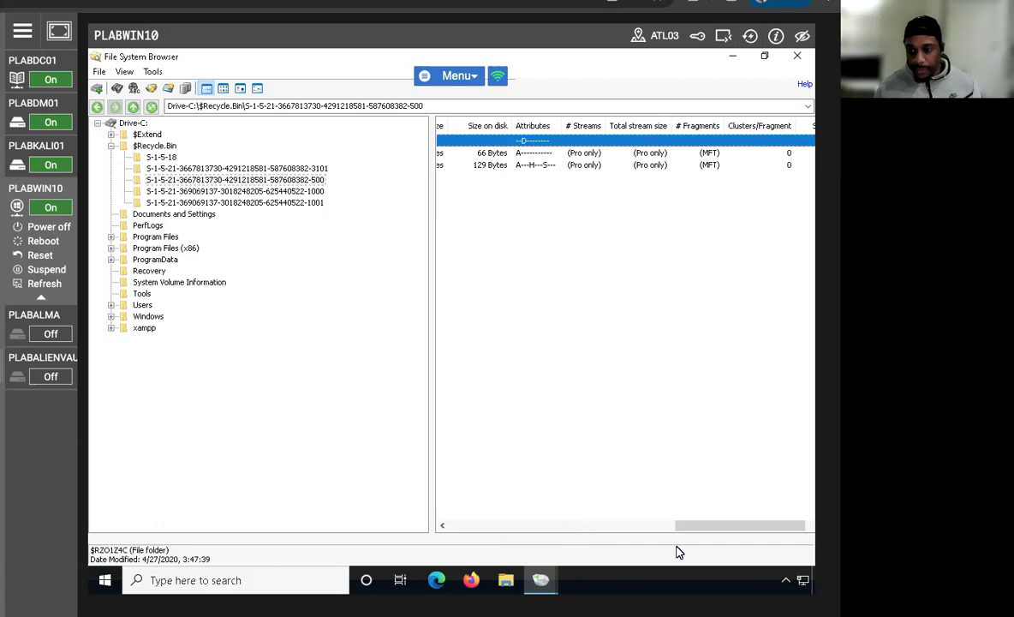
{"action": "left_click_drag", "start_coordinate": [674, 528], "coordinate": [426, 557]}
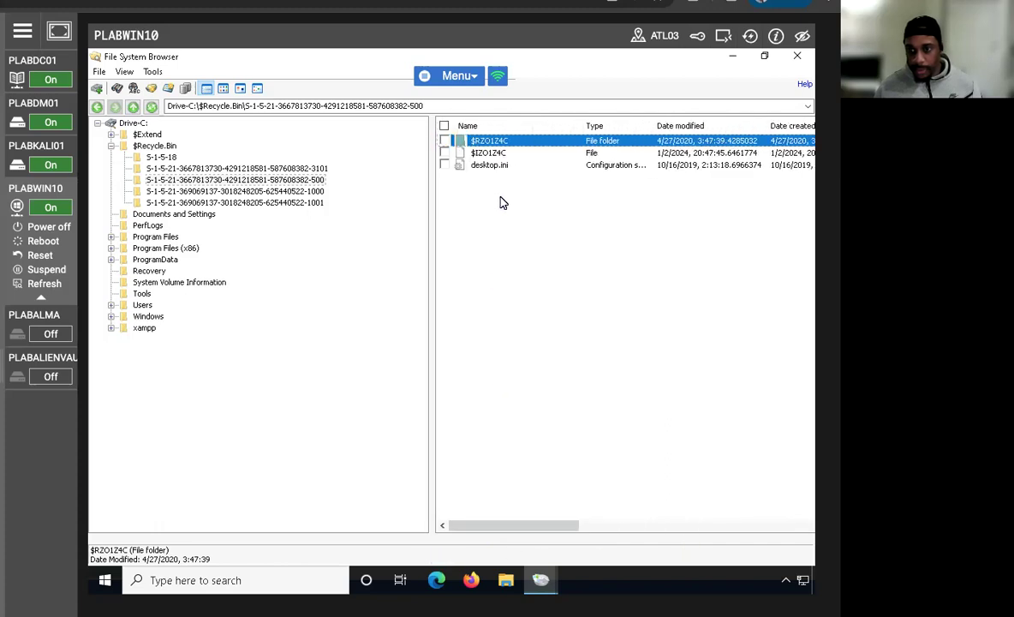
{"action": "double_click", "coordinate": [505, 141]}
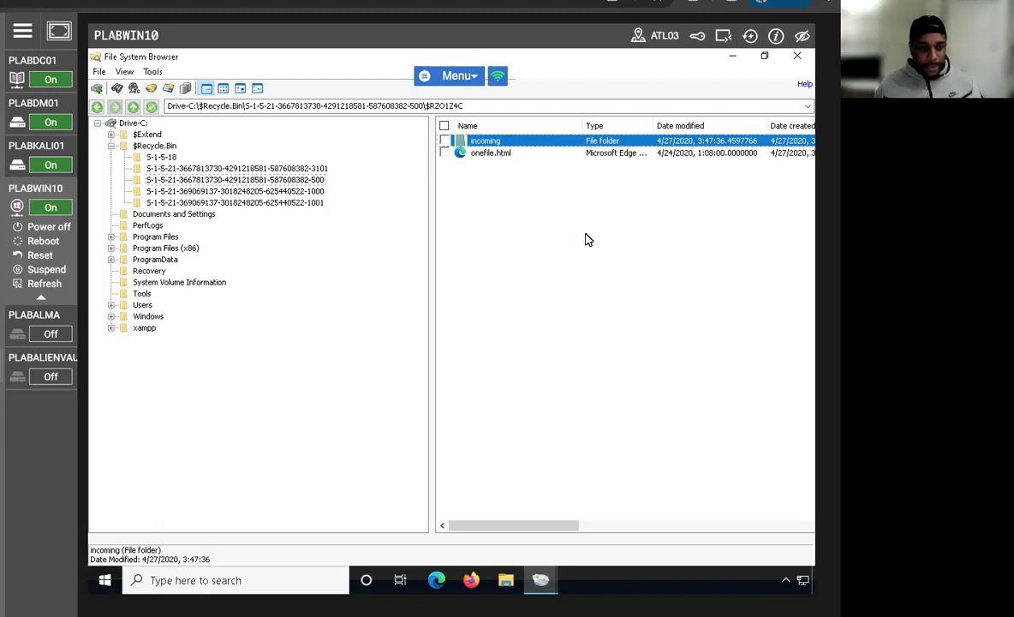
{"action": "left_click_drag", "start_coordinate": [517, 527], "coordinate": [444, 531]}
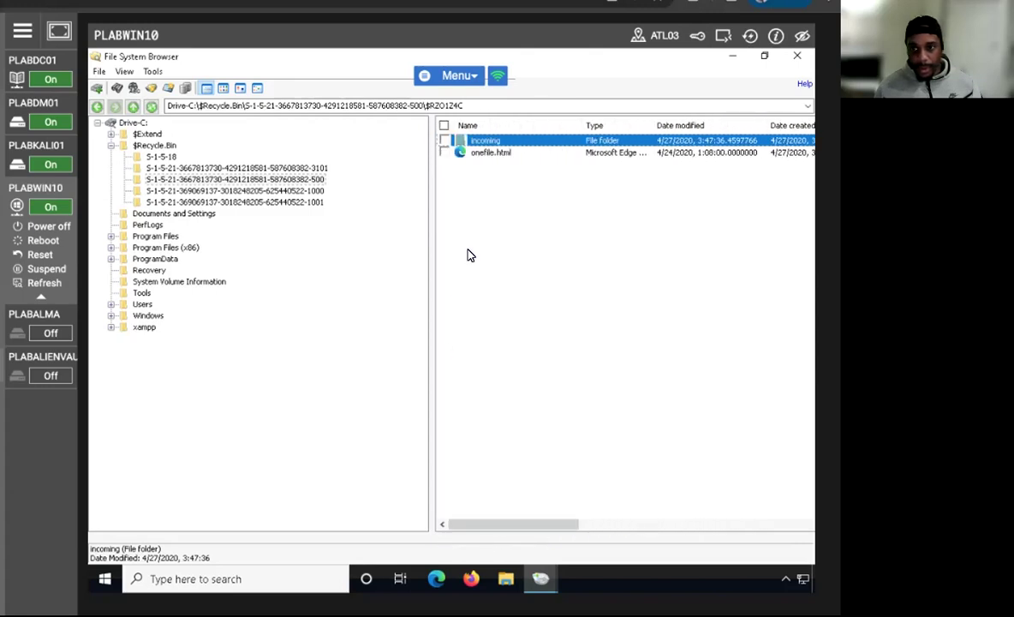
Show the file properties of onefile.html and preview the file in the file viewer
{"action": "right_click", "coordinate": [493, 153]}
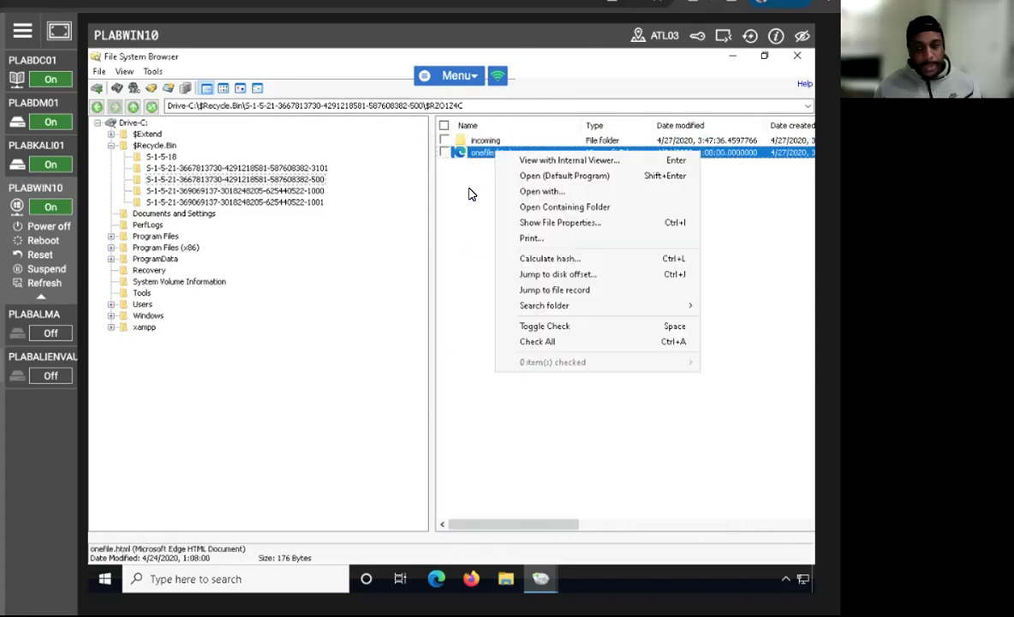
{"action": "left_click", "coordinate": [565, 228]}
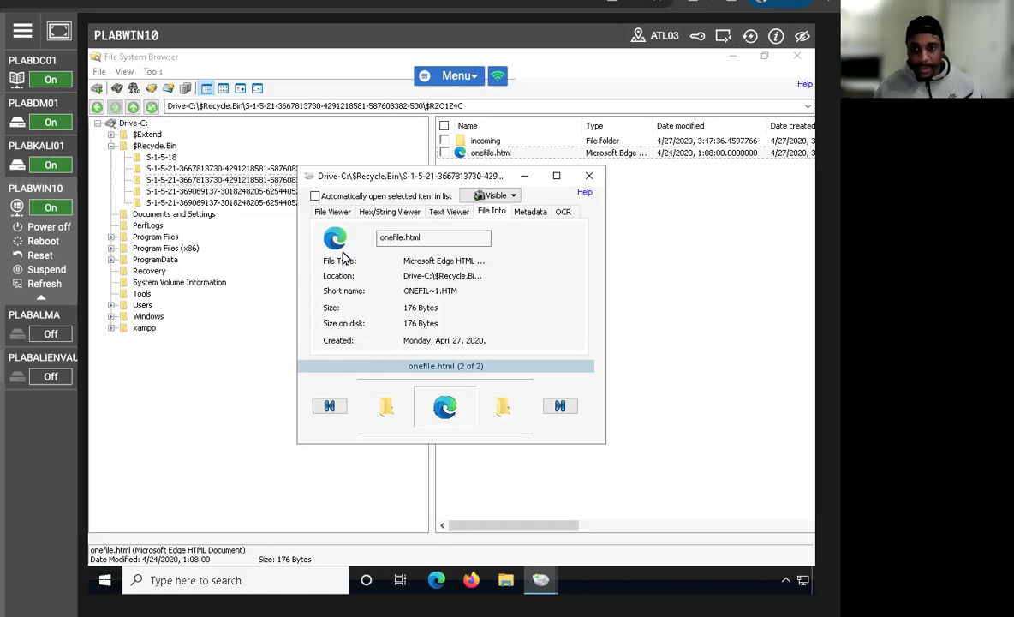
{"action": "left_click", "coordinate": [452, 213]}
{"action": "left_click", "coordinate": [387, 212]}
{"action": "left_click", "coordinate": [334, 211]}
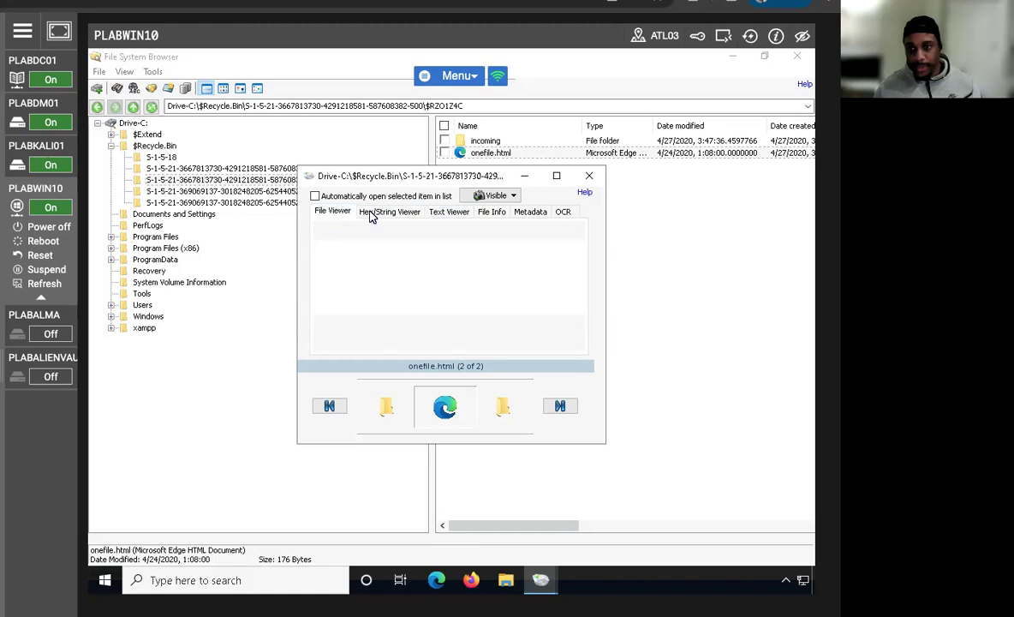
{"action": "left_click", "coordinate": [519, 218]}
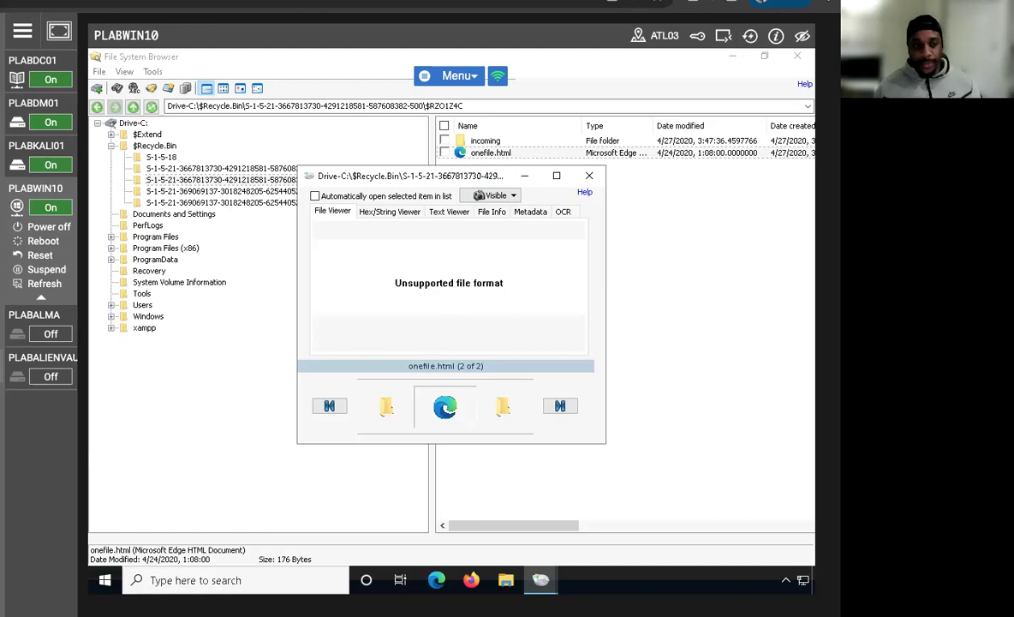
View the hex dump of onefile.html and maximize the viewer window
{"action": "left_click", "coordinate": [387, 210]}
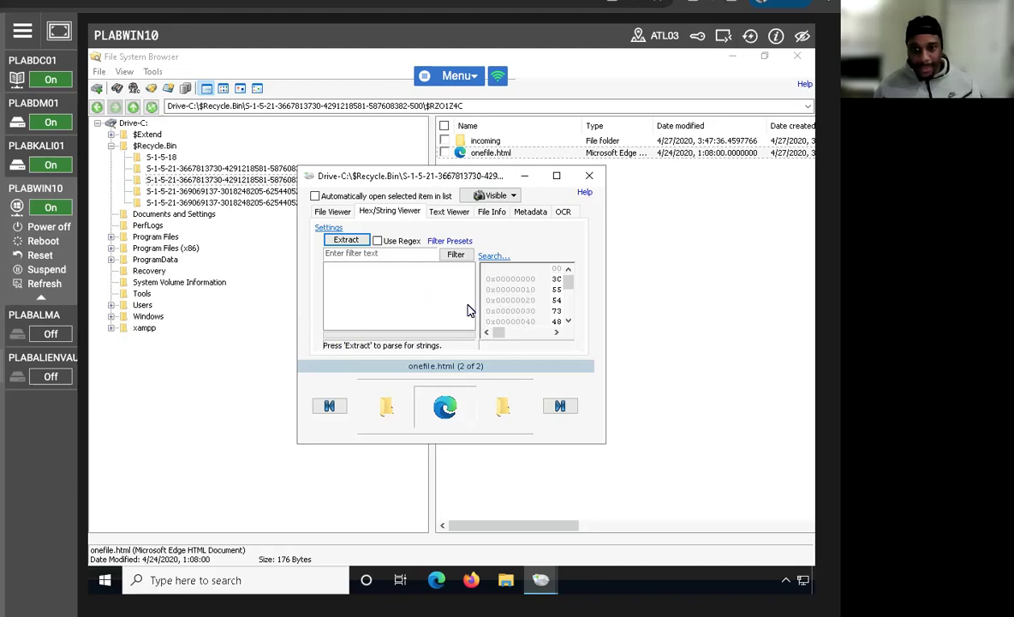
{"action": "left_click", "coordinate": [568, 322]}
{"action": "left_click", "coordinate": [568, 322]}
{"action": "left_click", "coordinate": [568, 322]}
{"action": "left_click", "coordinate": [568, 322]}
{"action": "scroll", "coordinate": [566, 296], "scroll_direction": "up", "scroll_amount": 2}
{"action": "left_click", "coordinate": [556, 175]}
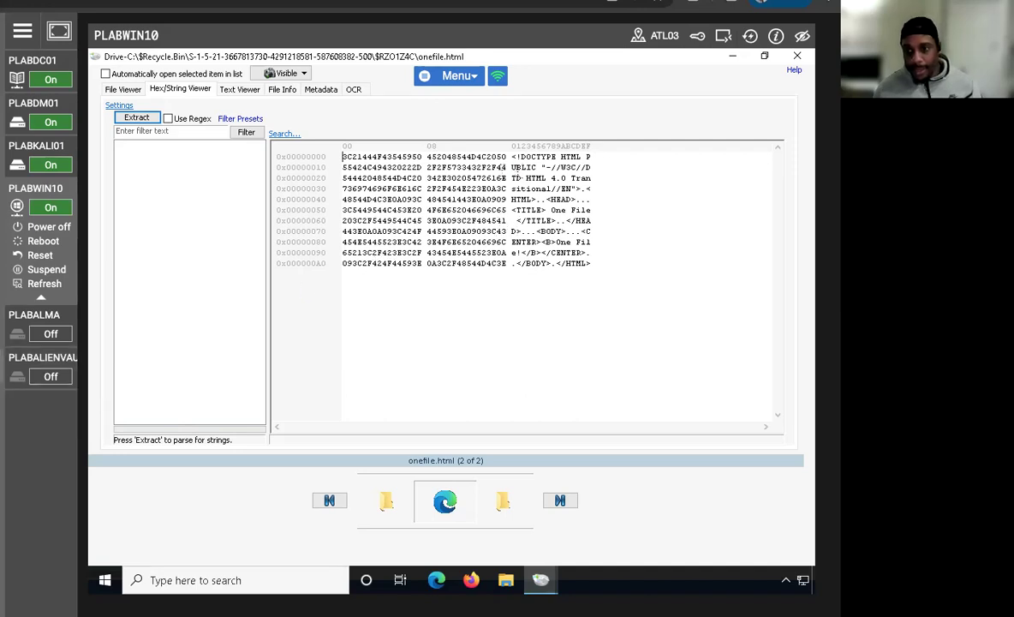
Inspect the bytes from the closing title tag to the body tag, and extract the strings from onefile.html
{"action": "left_click", "coordinate": [527, 221]}
{"action": "left_click_drag", "start_coordinate": [527, 221], "coordinate": [579, 231]}
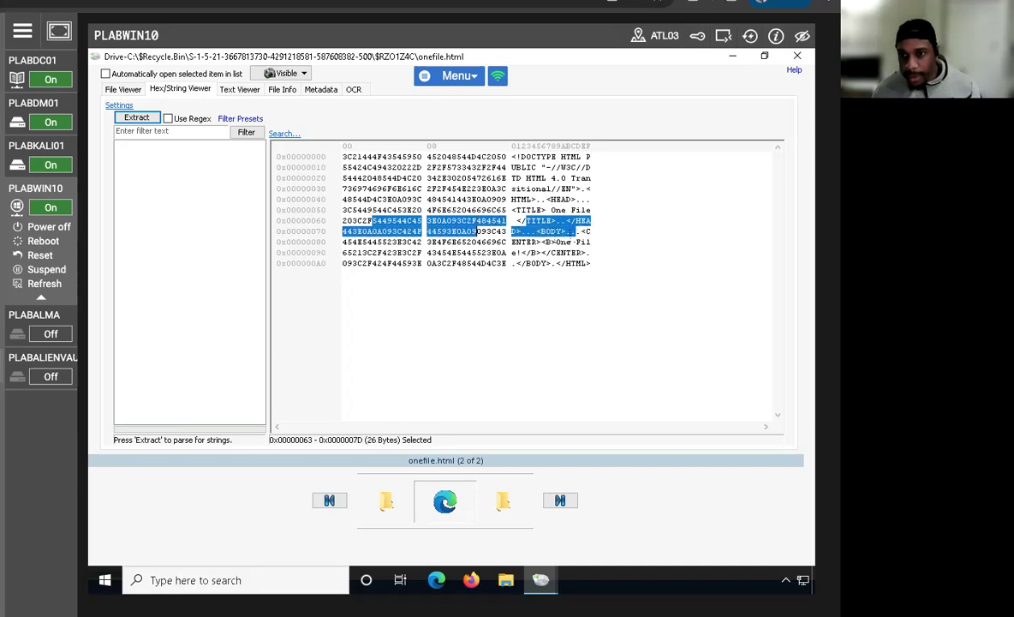
{"action": "left_click", "coordinate": [579, 231]}
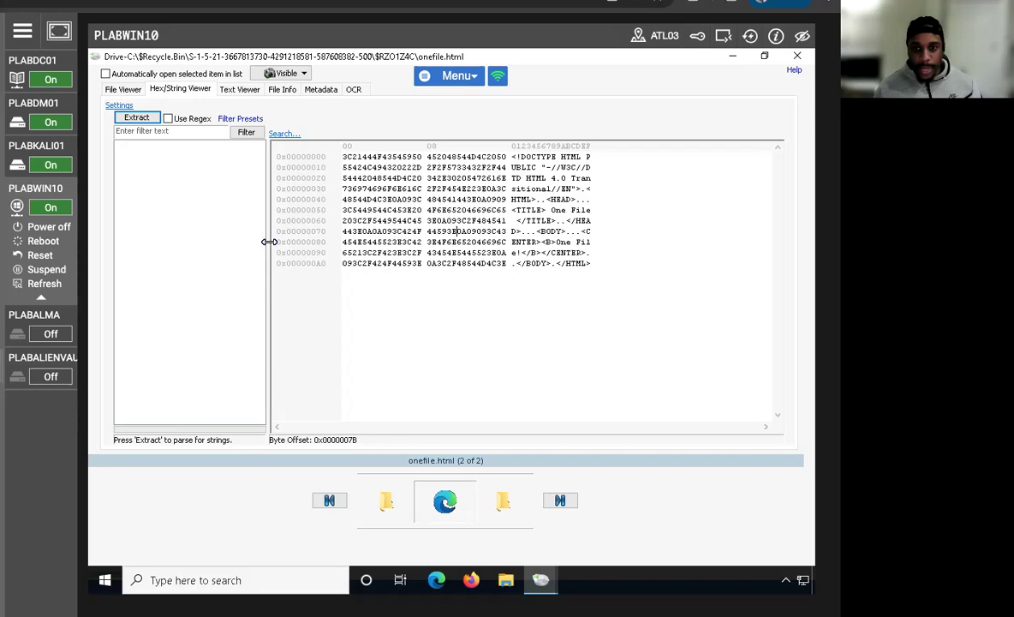
{"action": "left_click", "coordinate": [144, 120]}
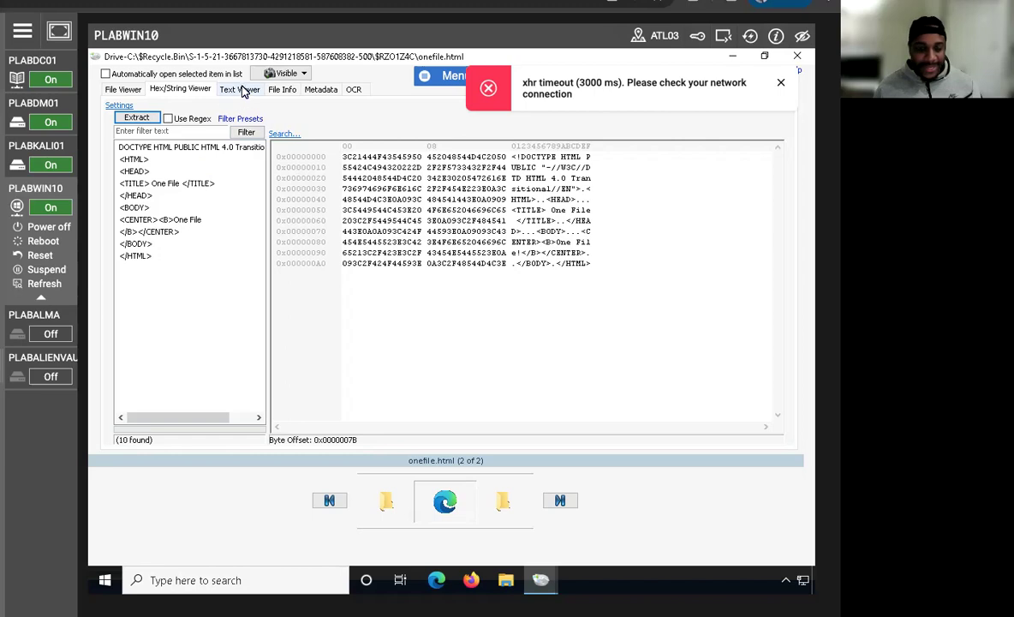
Read the text content and the Title metadata property of onefile.html, and close the viewer
{"action": "left_click", "coordinate": [226, 87]}
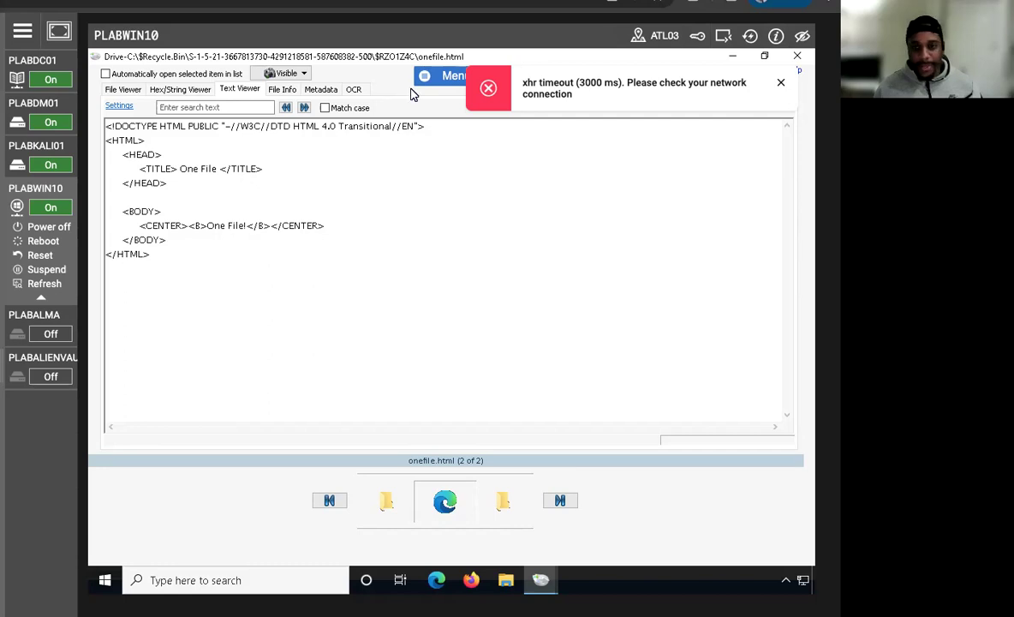
{"action": "left_click", "coordinate": [313, 90]}
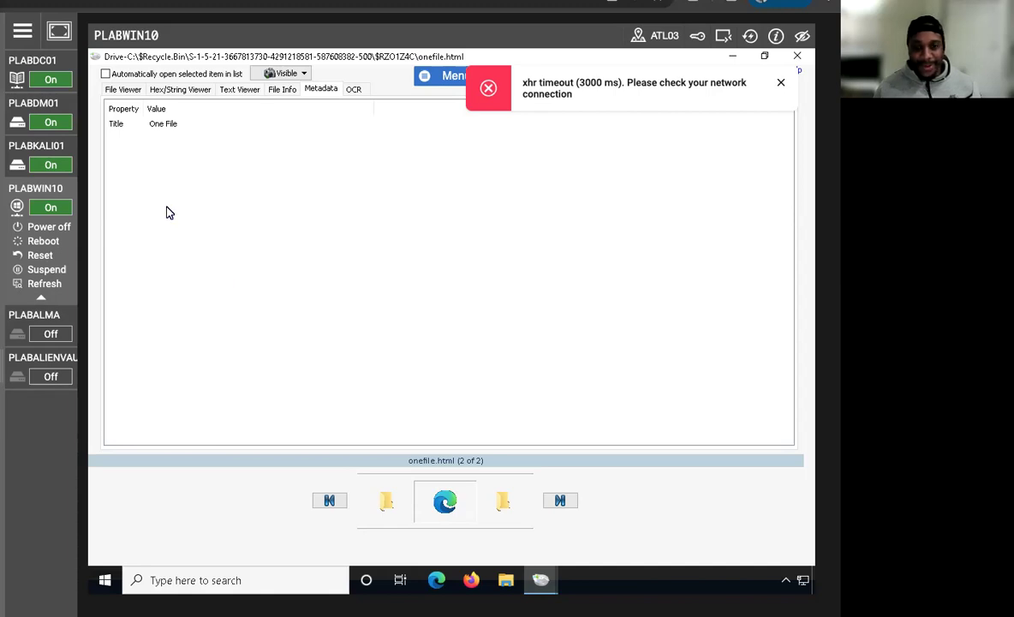
{"action": "left_click", "coordinate": [122, 120]}
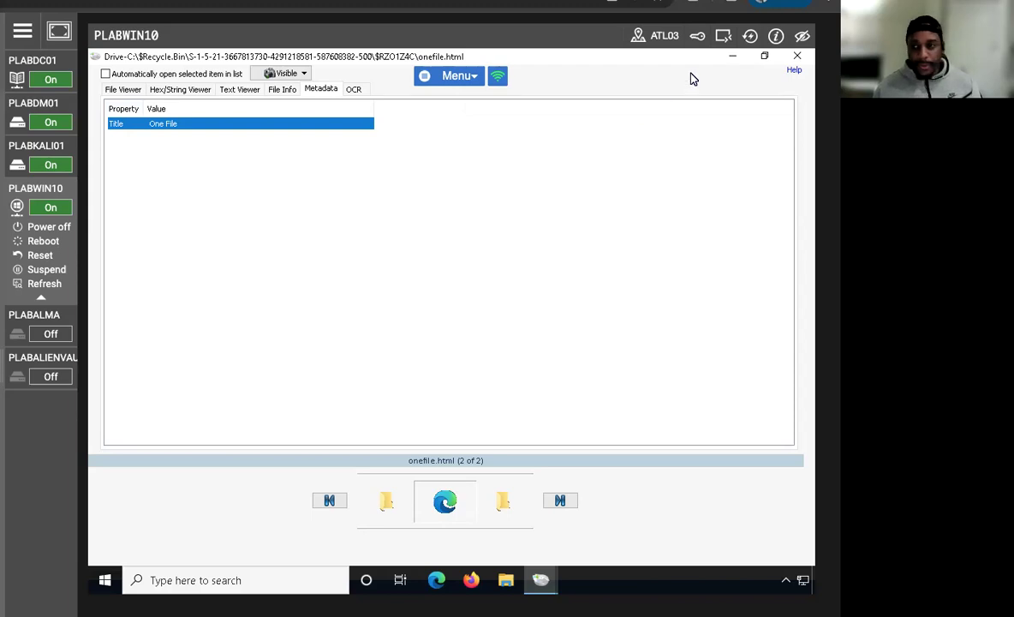
{"action": "left_click", "coordinate": [798, 56]}
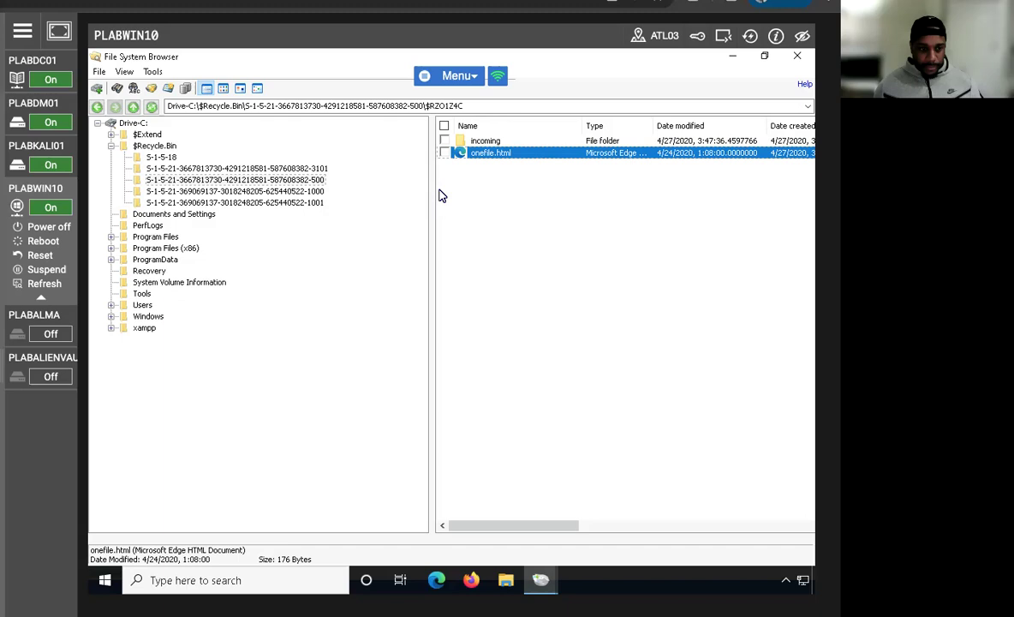
Jump to the disk offset of onefile.html and examine the raw disk sectors that follow it
{"action": "right_click", "coordinate": [463, 143]}
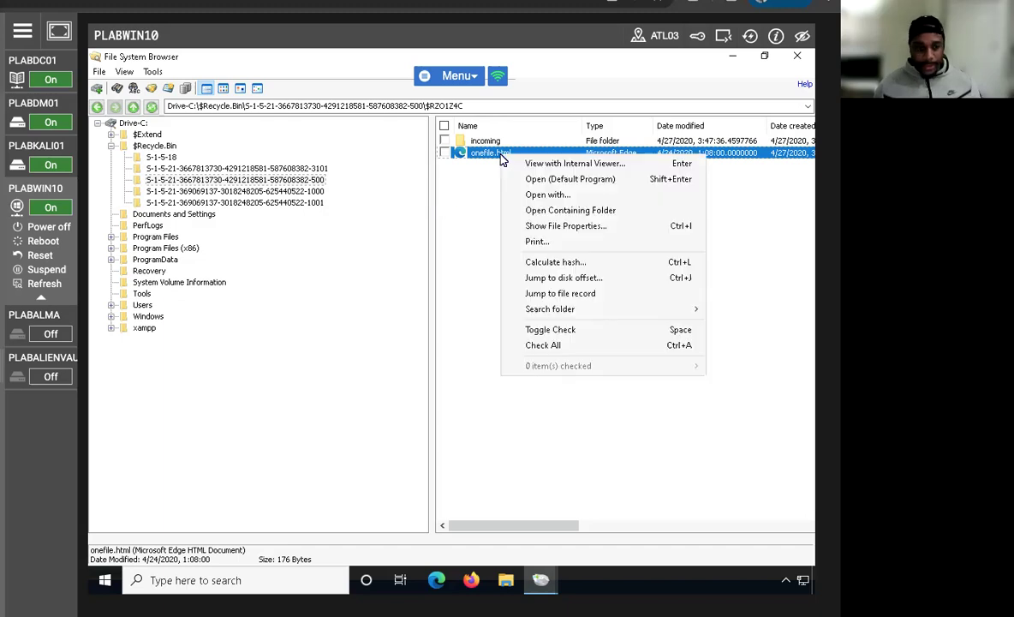
{"action": "left_click", "coordinate": [591, 276]}
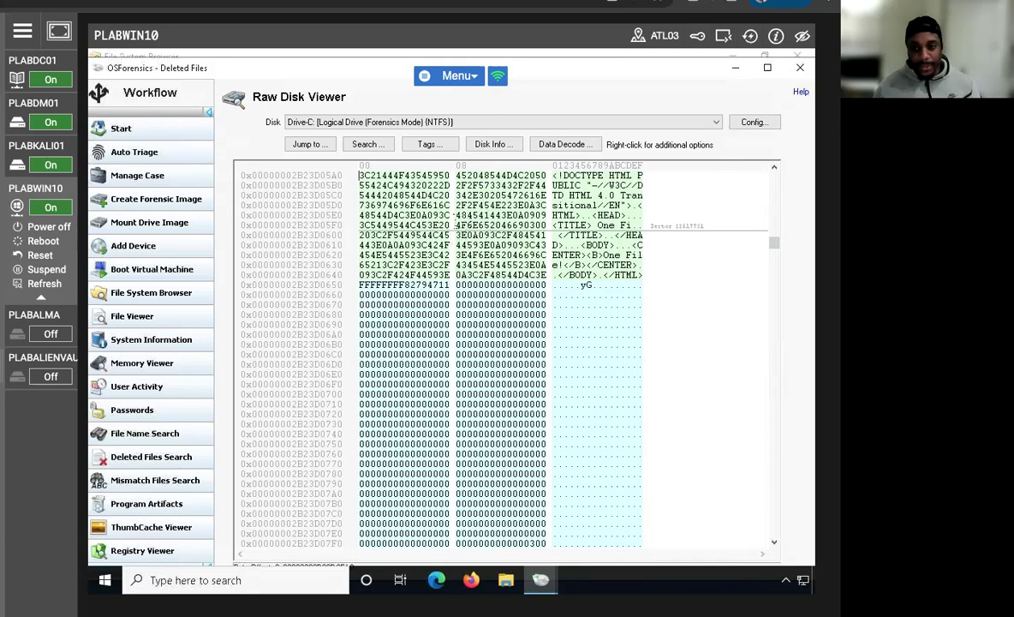
{"action": "scroll", "coordinate": [422, 235], "scroll_direction": "down", "scroll_amount": 15}
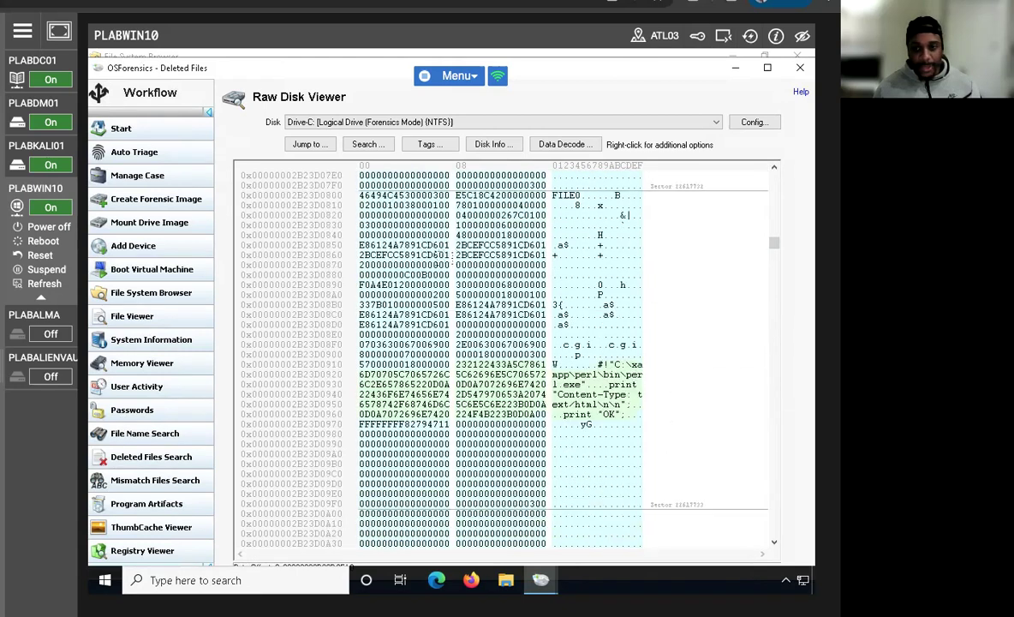
{"action": "scroll", "coordinate": [630, 315], "scroll_direction": "down", "scroll_amount": 13}
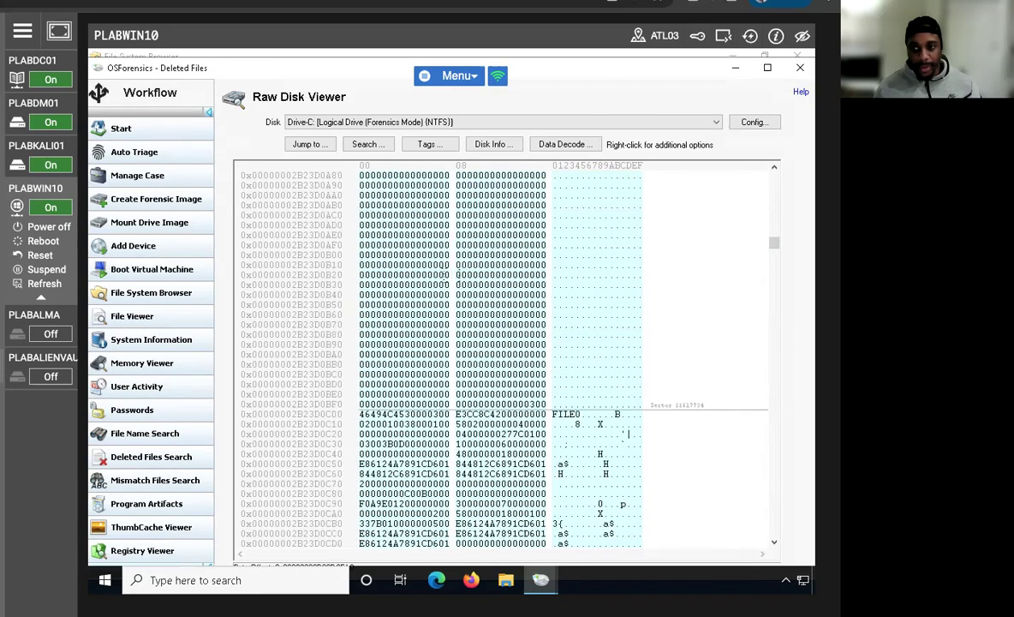
{"action": "scroll", "coordinate": [630, 314], "scroll_direction": "down", "scroll_amount": 20}
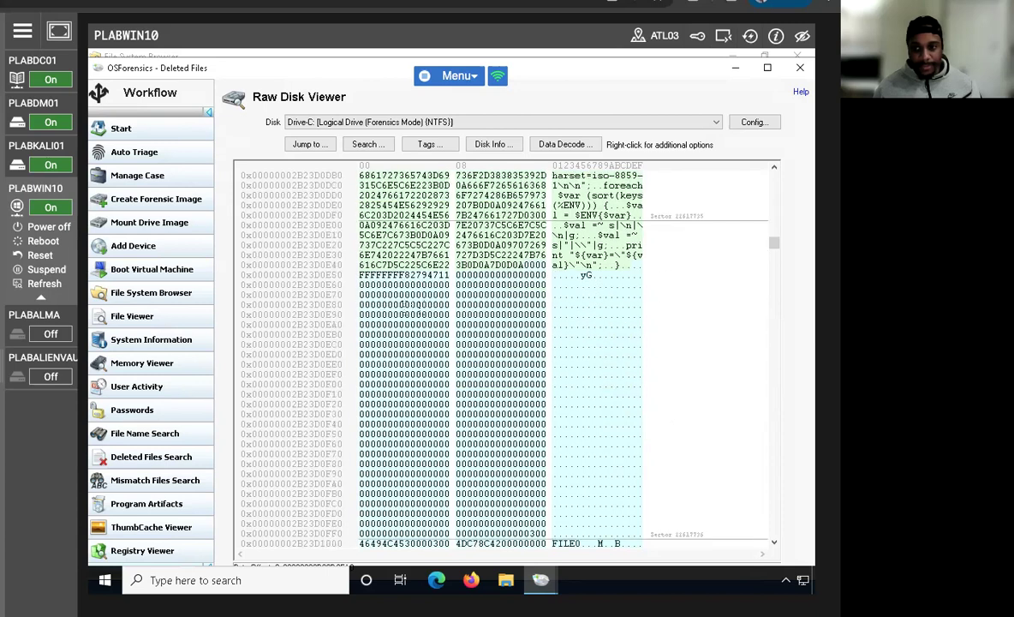
{"action": "scroll", "coordinate": [393, 302], "scroll_direction": "down", "scroll_amount": 18}
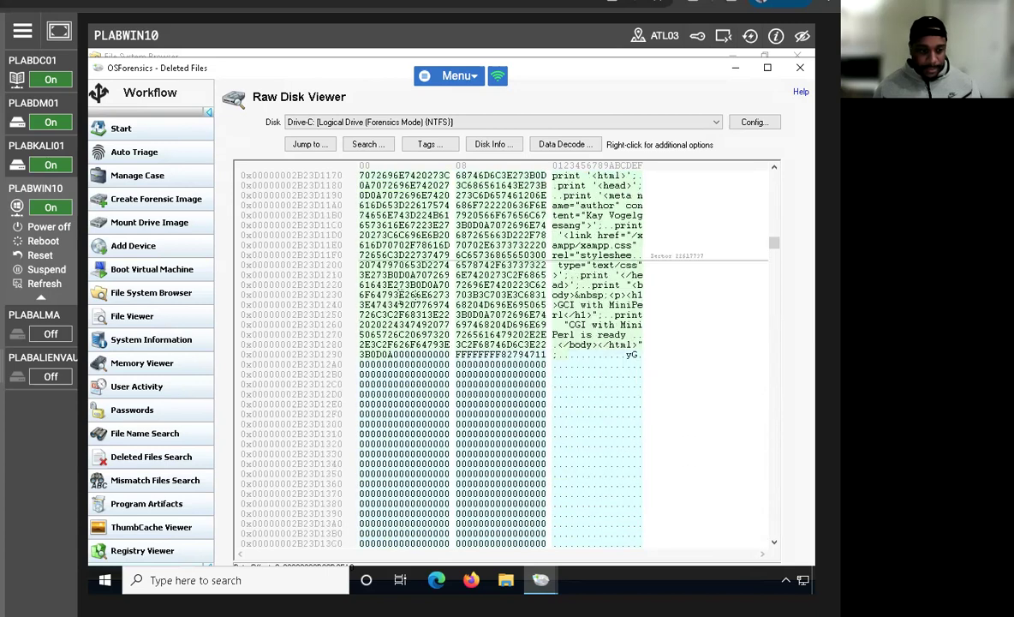
{"action": "scroll", "coordinate": [392, 302], "scroll_direction": "down", "scroll_amount": 4}
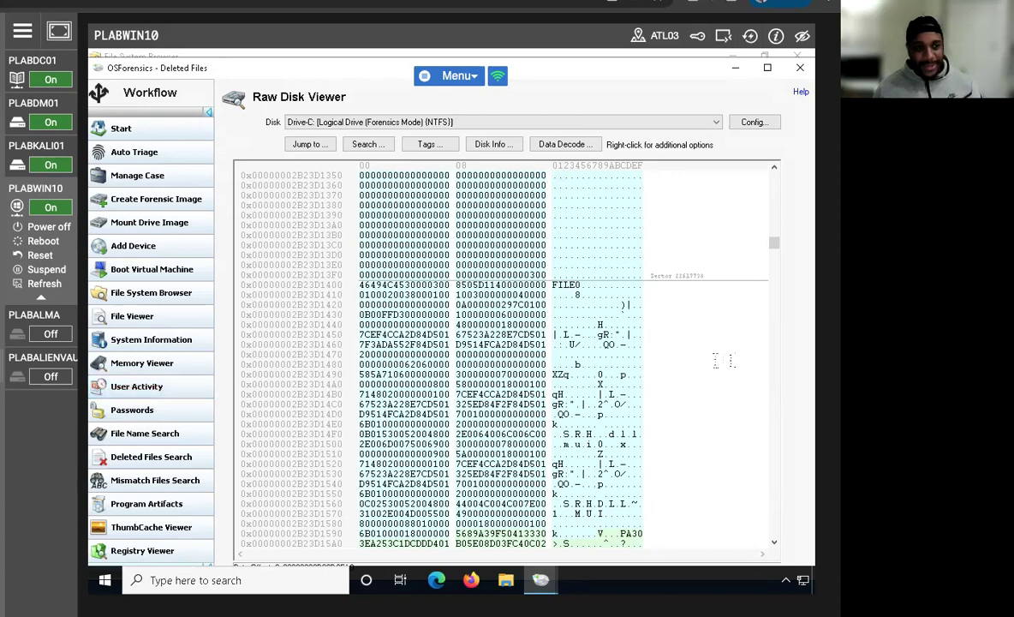
{"action": "scroll", "coordinate": [572, 379], "scroll_direction": "down", "scroll_amount": 6}
{"action": "scroll", "coordinate": [602, 408], "scroll_direction": "down", "scroll_amount": 8}
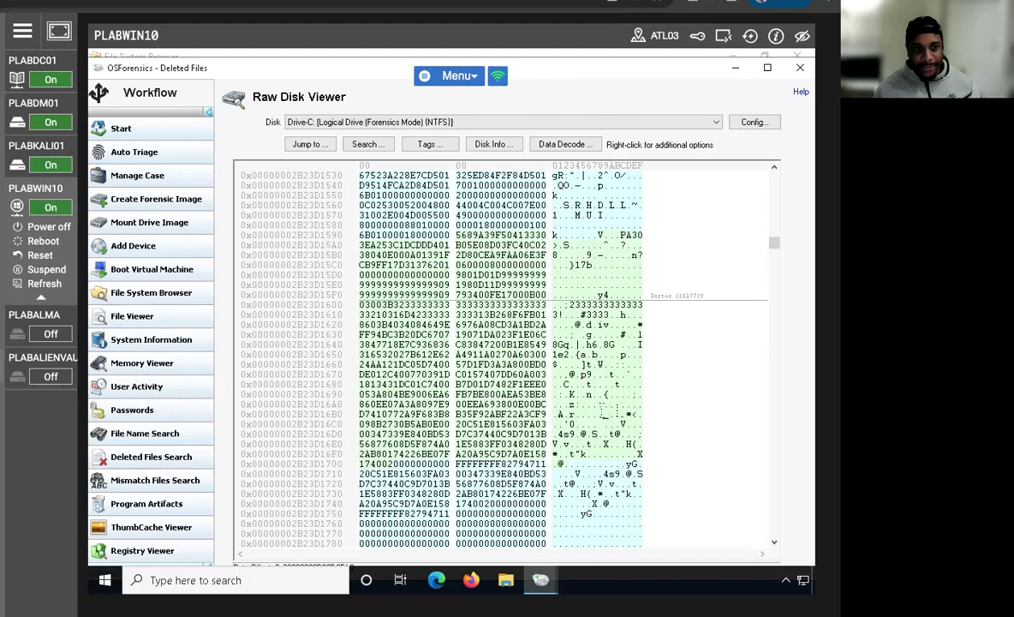
{"action": "scroll", "coordinate": [602, 414], "scroll_direction": "down", "scroll_amount": 8}
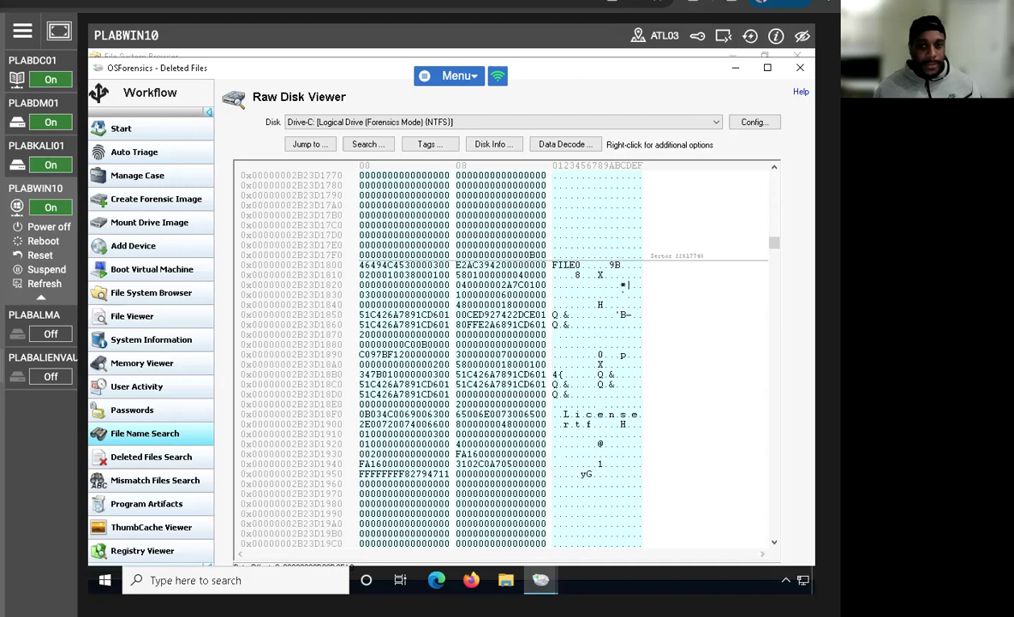
Search the raw data of drive C for the text pattern "Head" and review the columns of the search results
{"action": "left_click", "coordinate": [369, 145]}
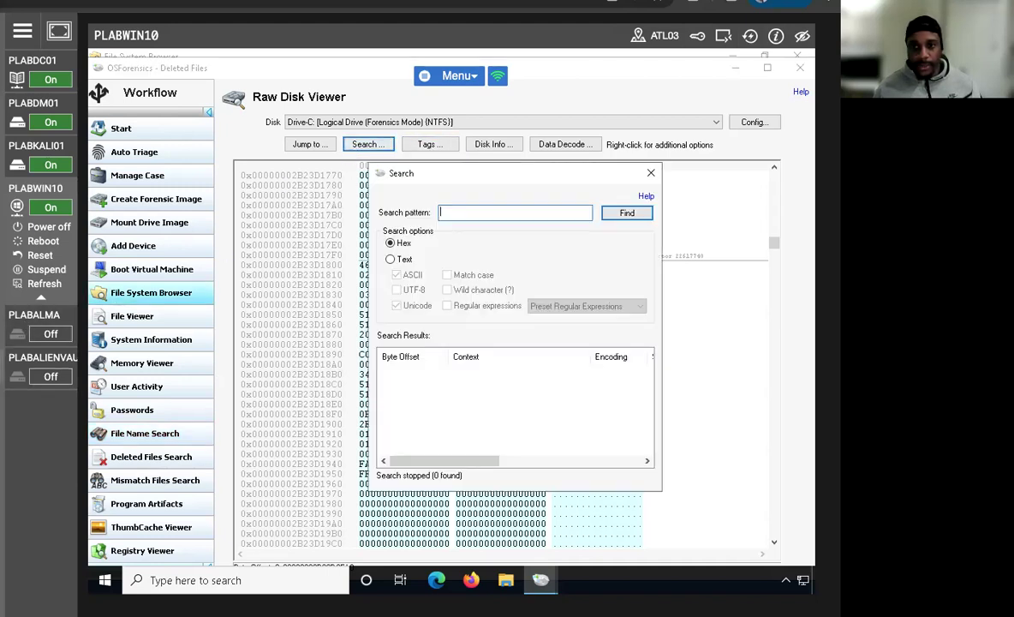
{"action": "type", "text": "Head"}
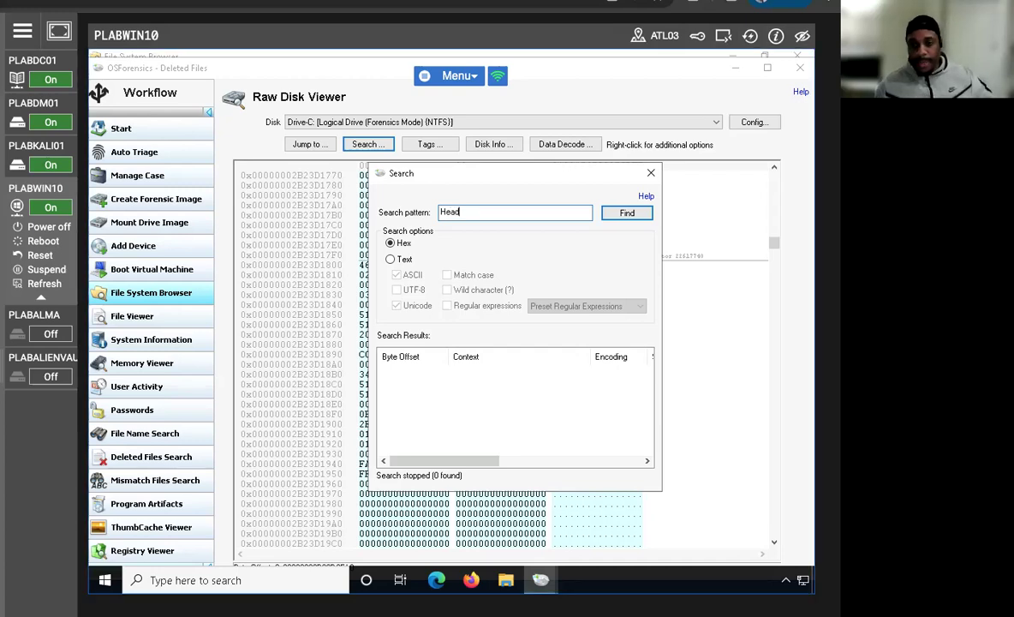
{"action": "left_click", "coordinate": [623, 214]}
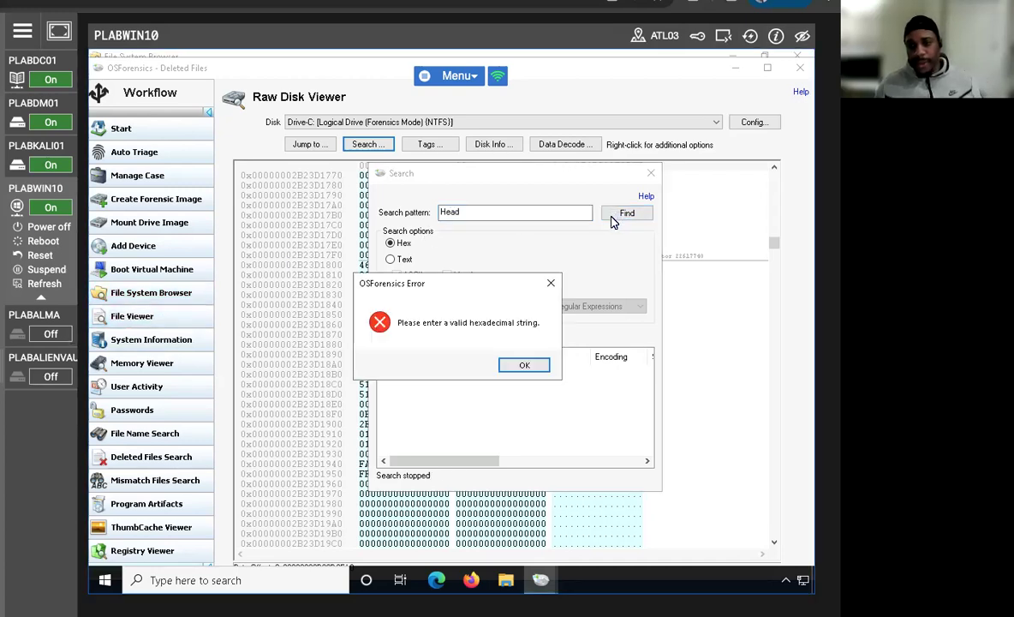
{"action": "left_click", "coordinate": [523, 365]}
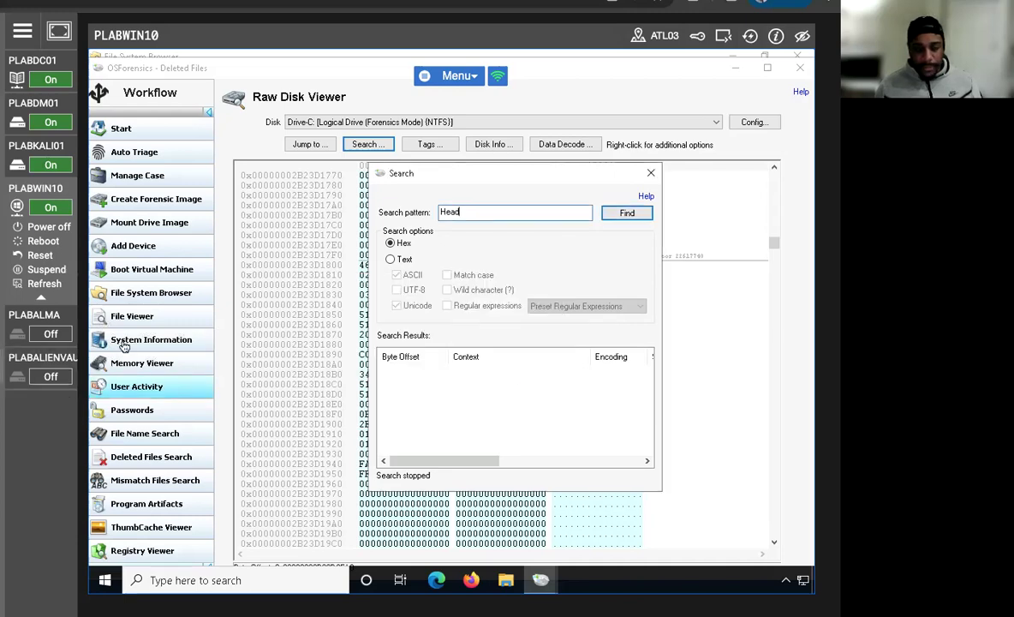
{"action": "left_click", "coordinate": [391, 259]}
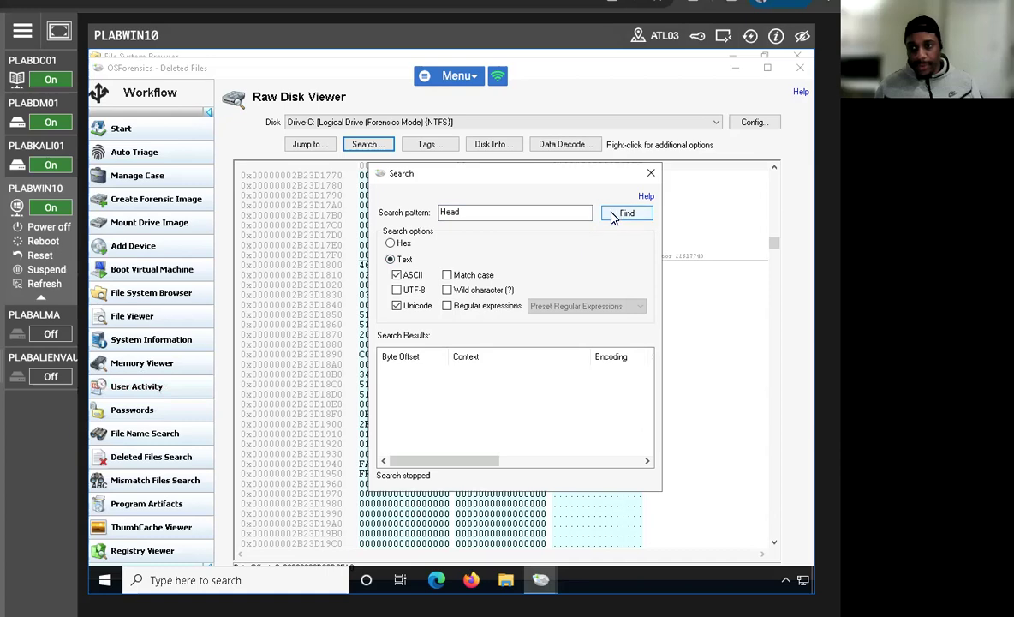
{"action": "left_click", "coordinate": [616, 213]}
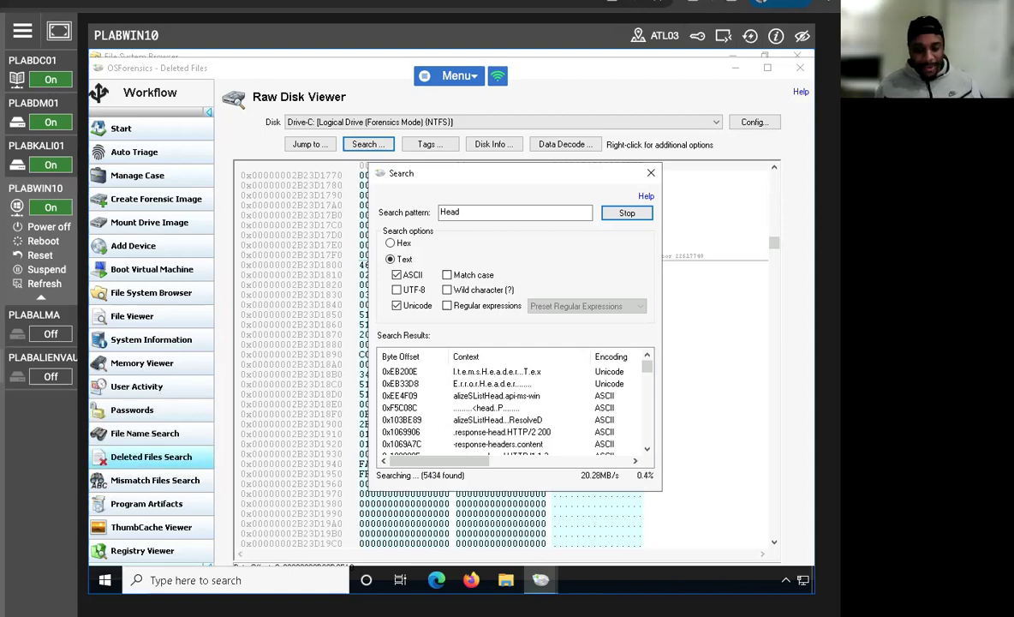
{"action": "left_click_drag", "start_coordinate": [430, 460], "coordinate": [557, 454]}
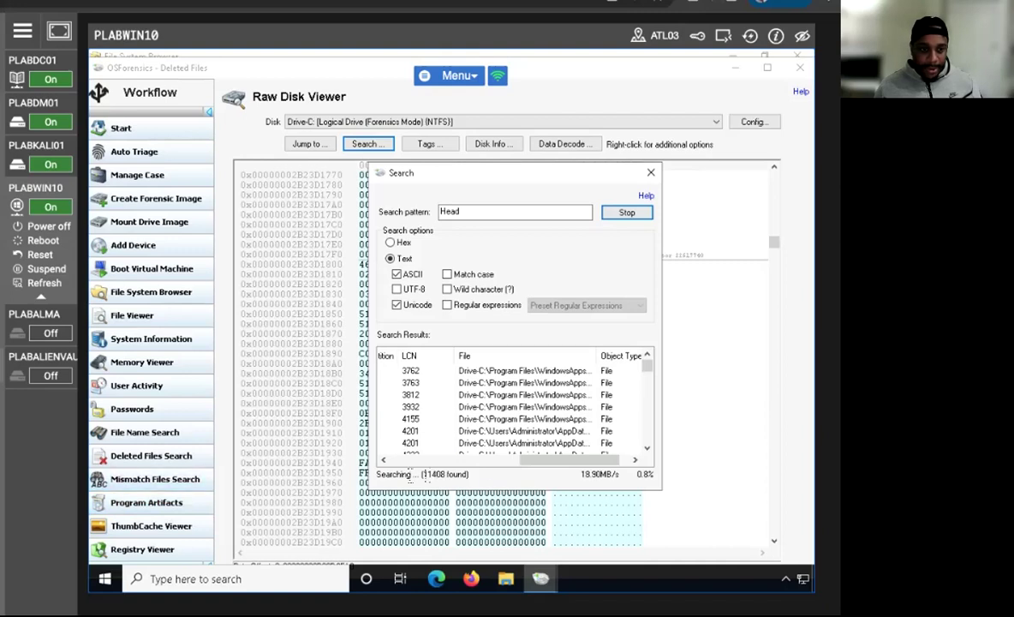
{"action": "left_click_drag", "start_coordinate": [566, 472], "coordinate": [298, 499]}
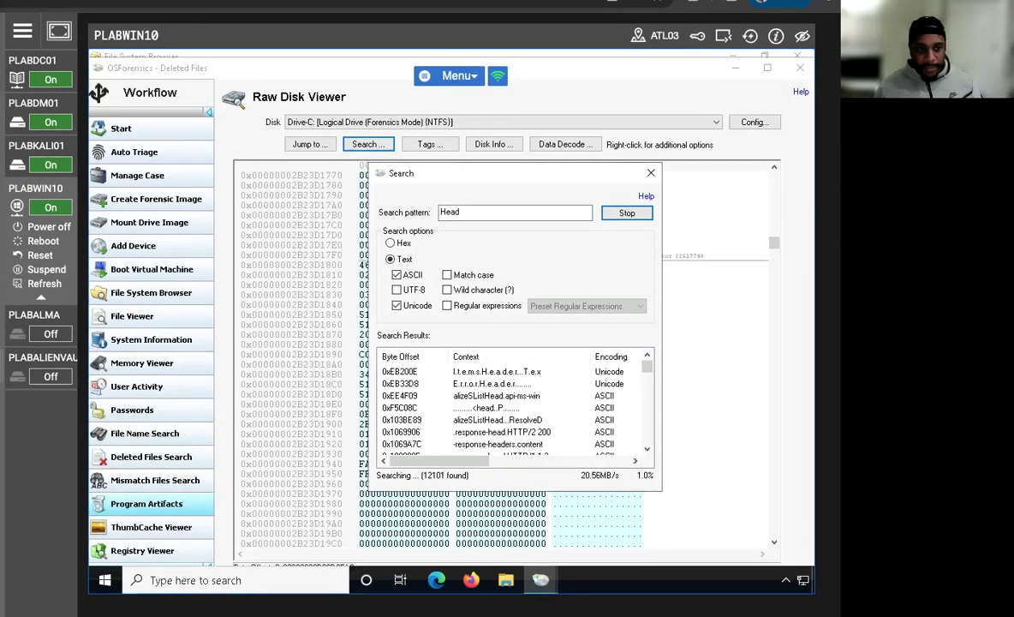
Close the raw disk search and exit OSForensics
{"action": "left_click", "coordinate": [651, 173]}
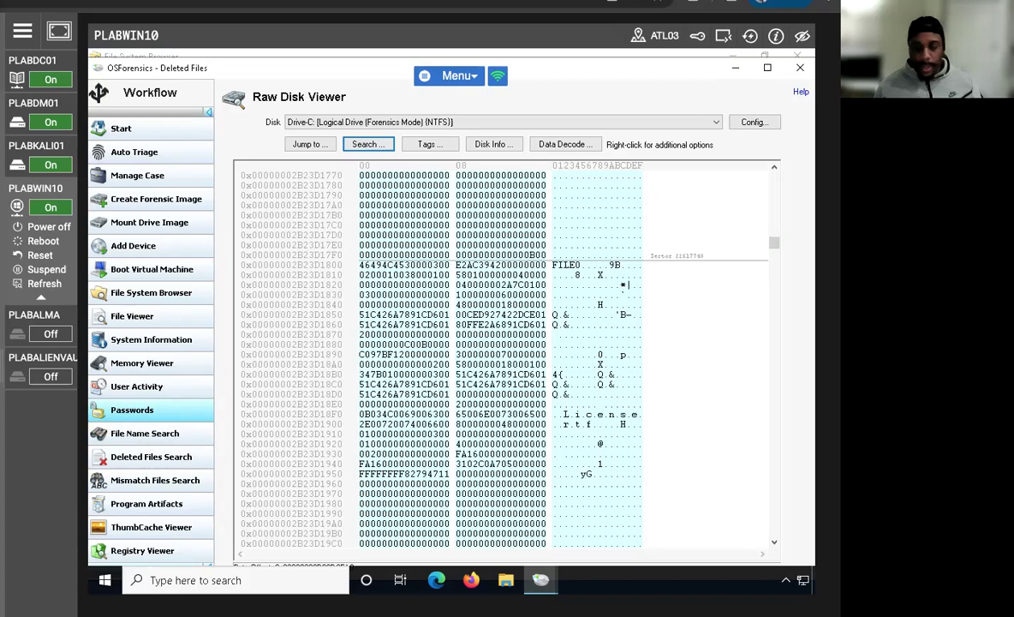
{"action": "left_click", "coordinate": [800, 67]}
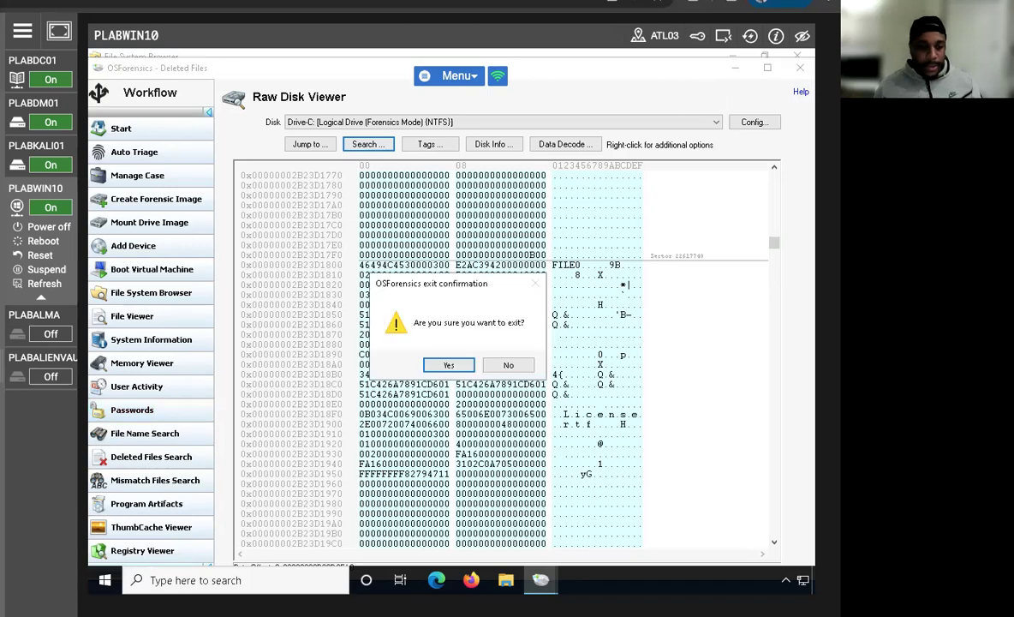
{"action": "left_click", "coordinate": [447, 364]}
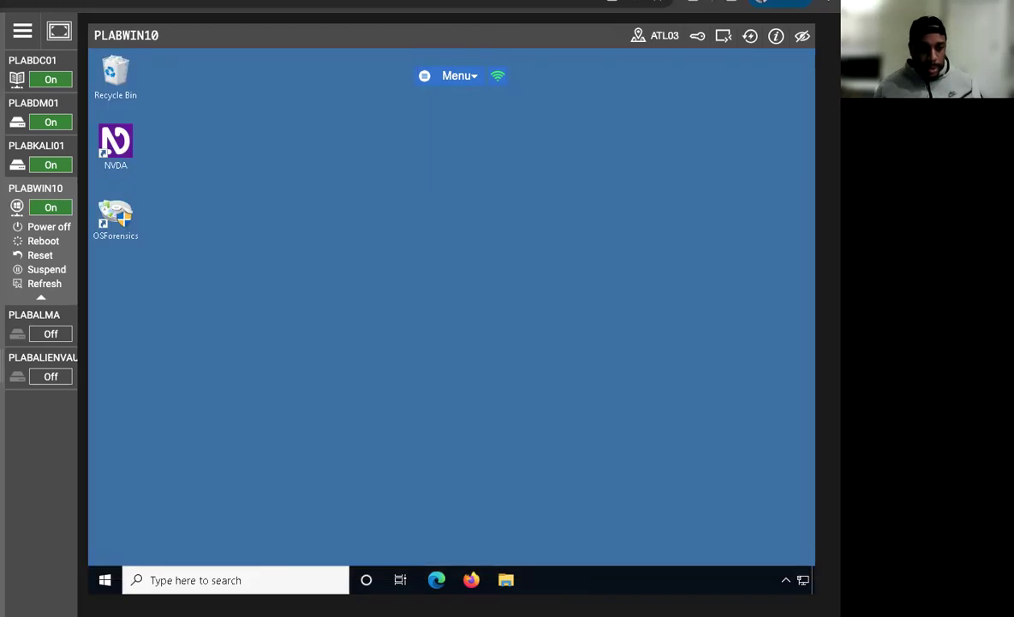